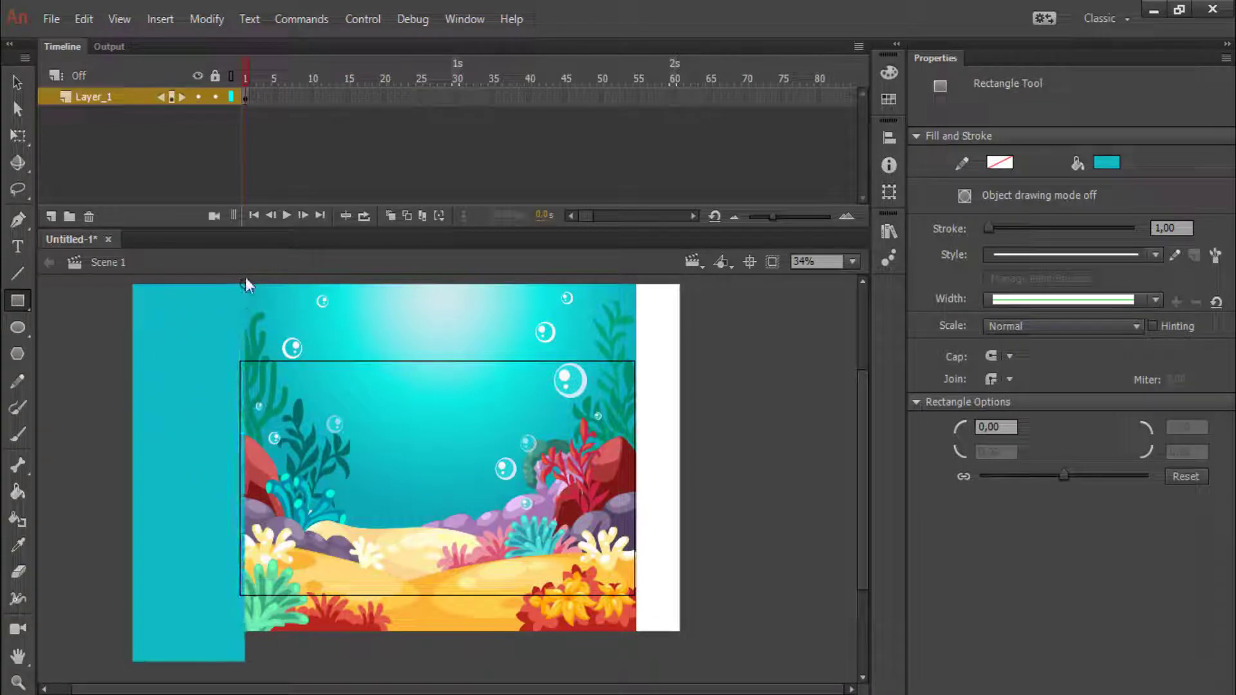
# - Shift the teal rectangle slightly further left on the pasteboard
pyautogui.click(18, 82)
pyautogui.click(198, 437)
pyautogui.moveTo(198, 438); pyautogui.dragTo(159, 438)
pyautogui.click(226, 406)
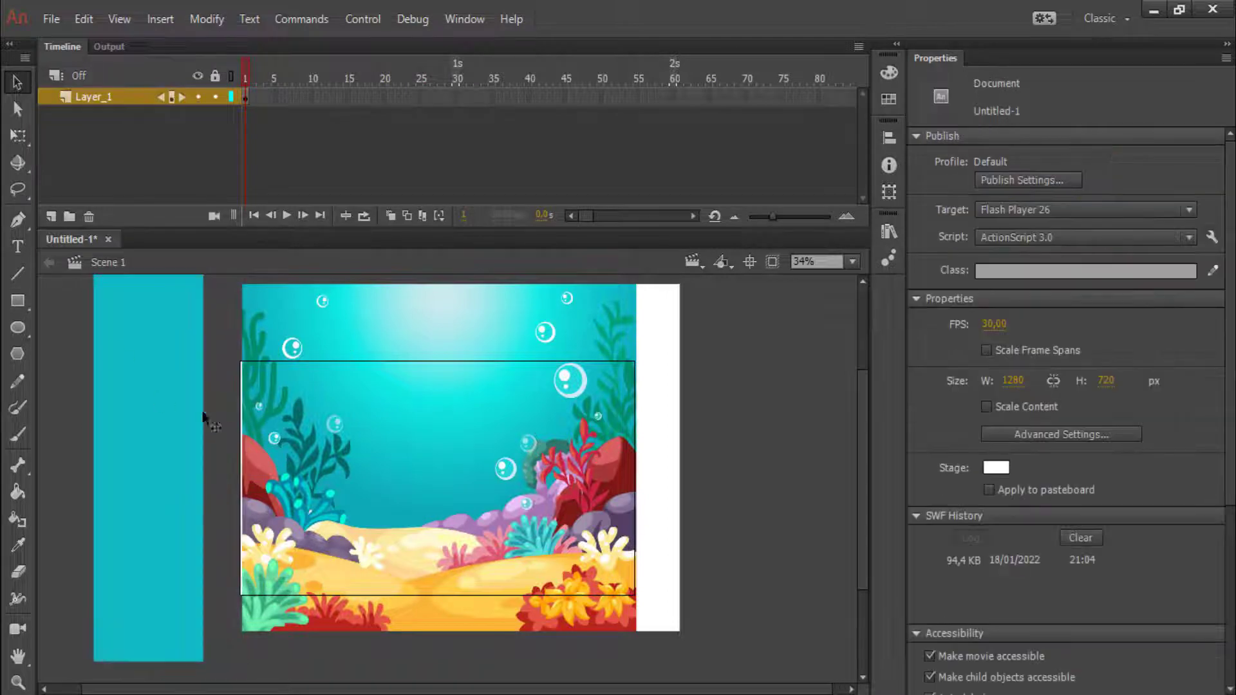
# - Move the underwater background so it starts at the stage's left edge (X≈0)
pyautogui.press('z')
pyautogui.moveTo(235, 340); pyautogui.dragTo(303, 539)
pyautogui.press('v')
pyautogui.click(473, 470)
pyautogui.moveTo(473, 467); pyautogui.dragTo(469, 467)
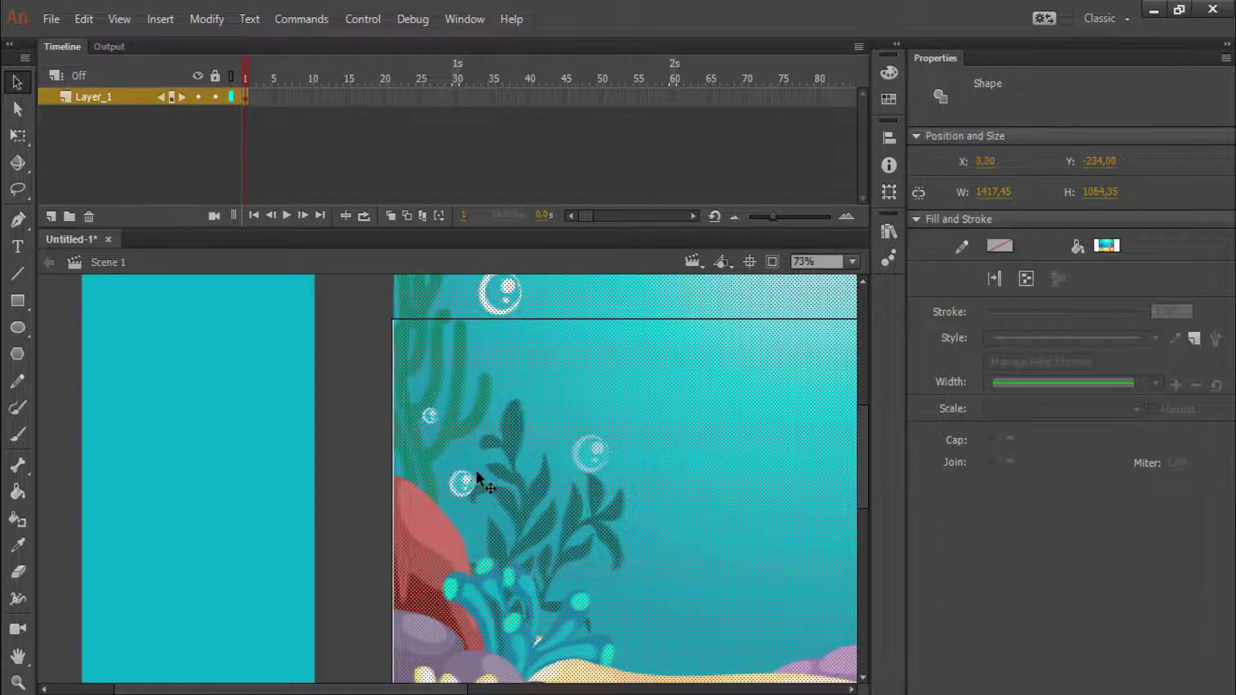
pyautogui.scroll(-5, 597, 627)
pyautogui.hscroll(5, 451, 566)
# - Enlarge the background slightly from its lower-right corner with Free Transform
pyautogui.press('q')
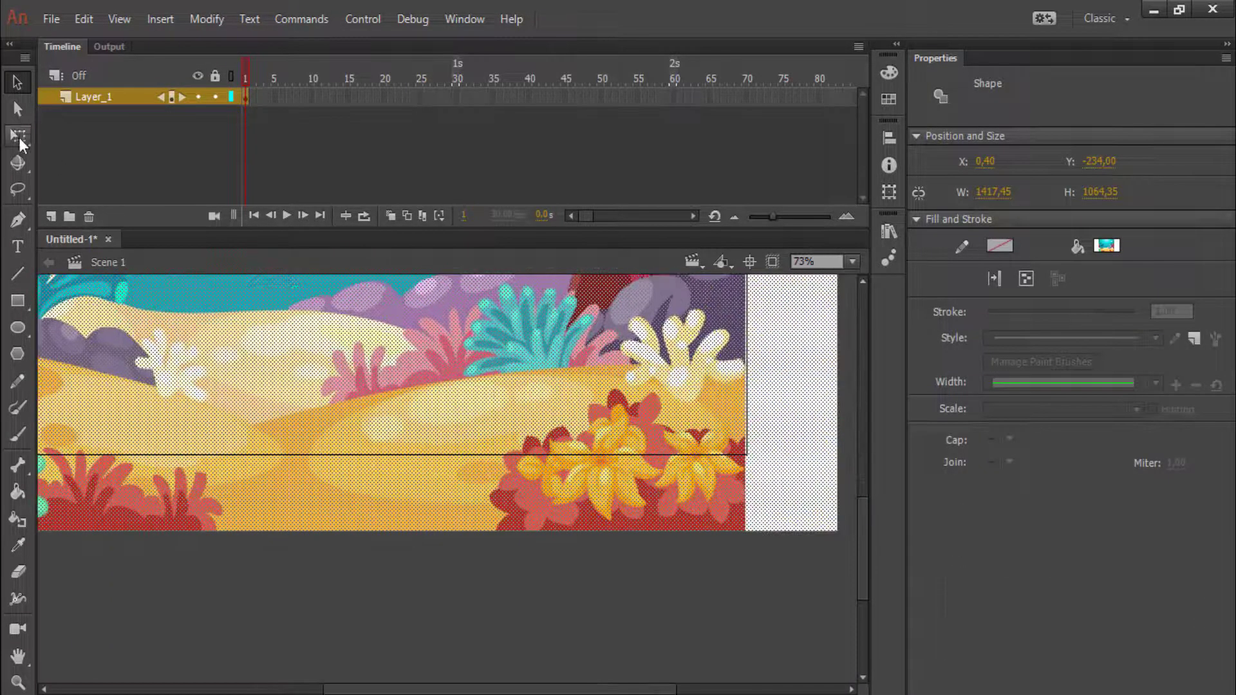
pyautogui.moveTo(847, 536); pyautogui.dragTo(849, 560)
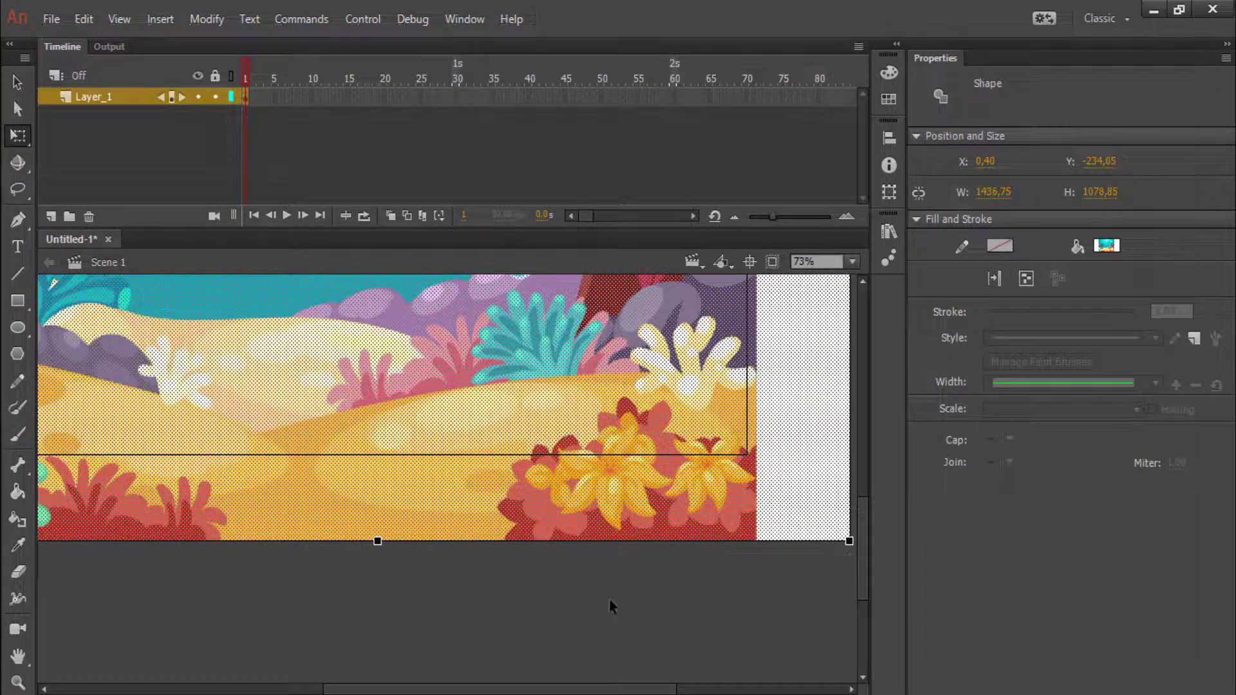
pyautogui.hotkey('ctrl', '-')
pyautogui.press('v')
pyautogui.click(722, 395)
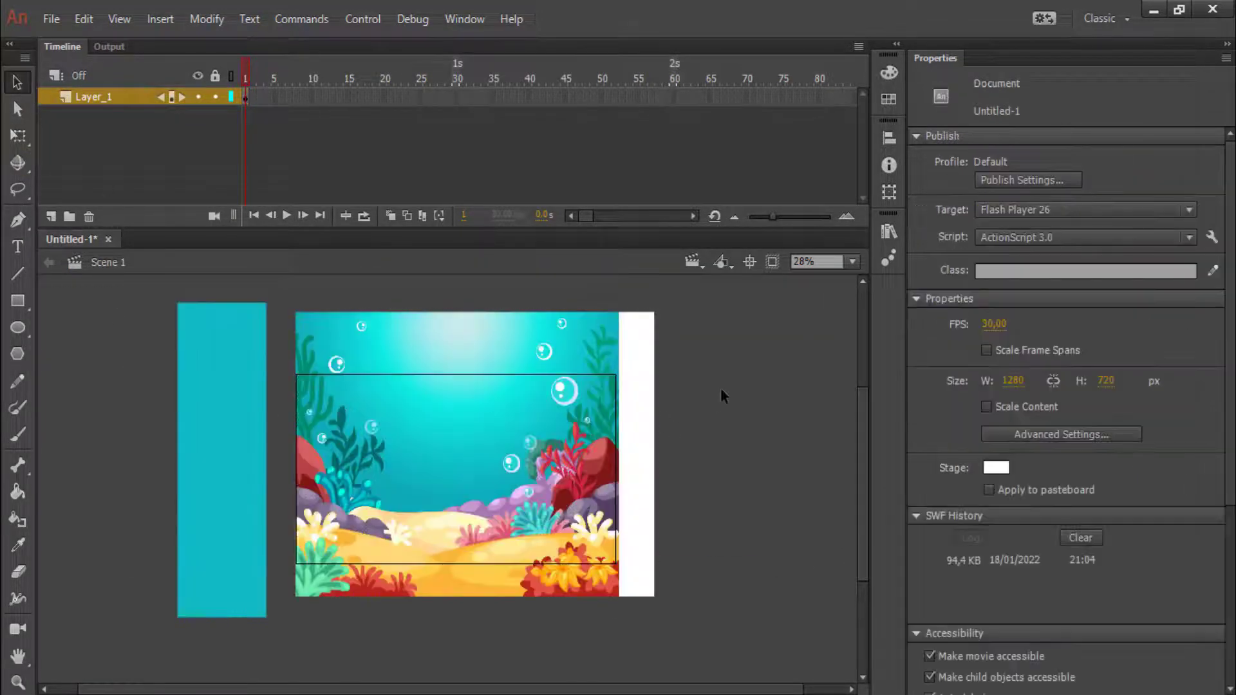
# - Move the tall teal rectangle against the right side of the stage
pyautogui.moveTo(220, 430); pyautogui.dragTo(719, 418)
pyautogui.press('z')
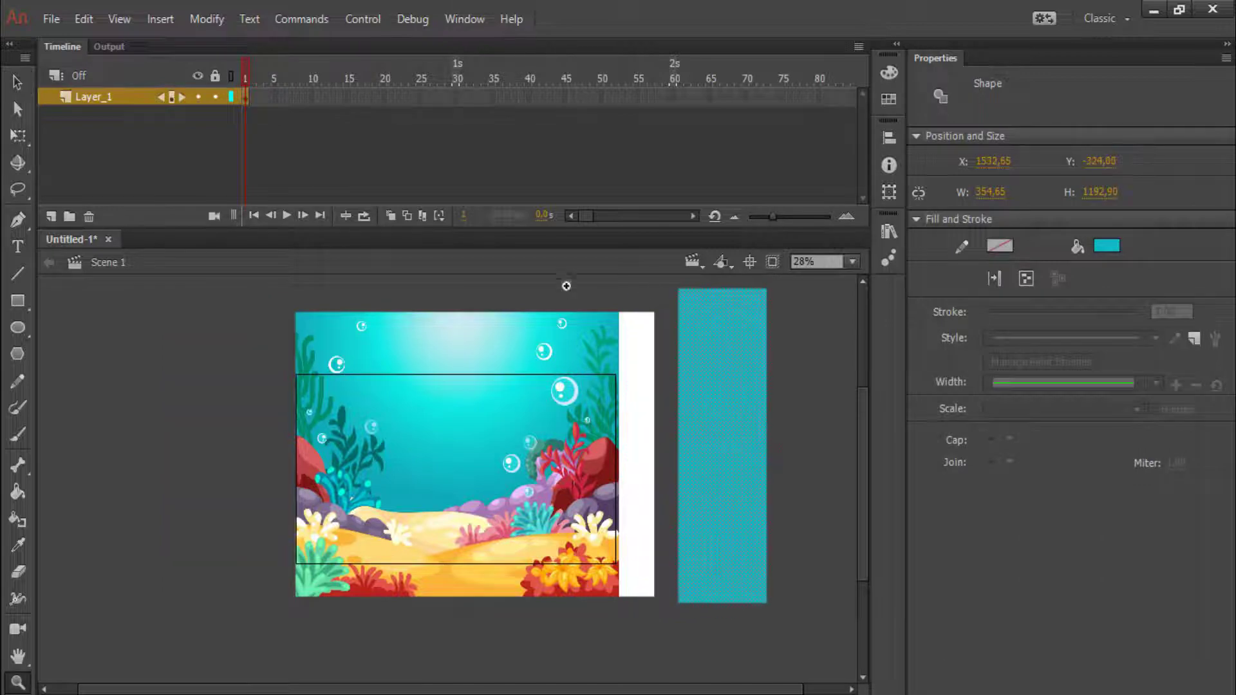
pyautogui.moveTo(428, 277); pyautogui.dragTo(779, 663)
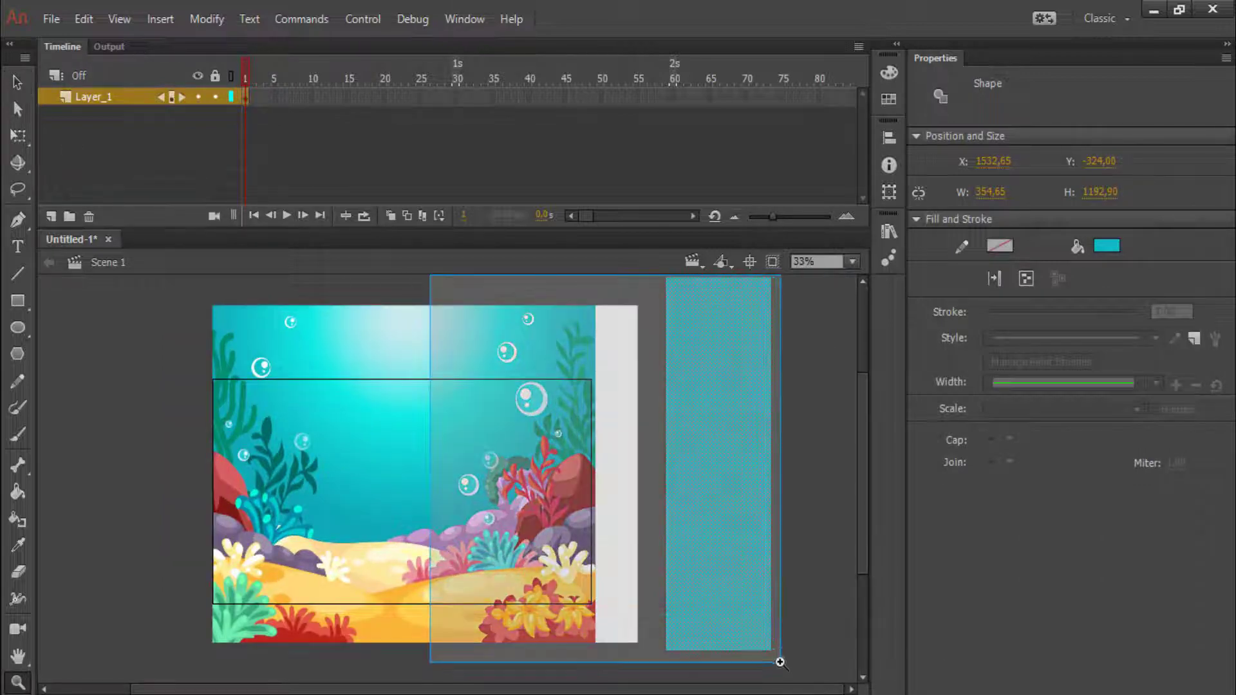
pyautogui.press('v')
pyautogui.moveTo(621, 476); pyautogui.dragTo(646, 442)
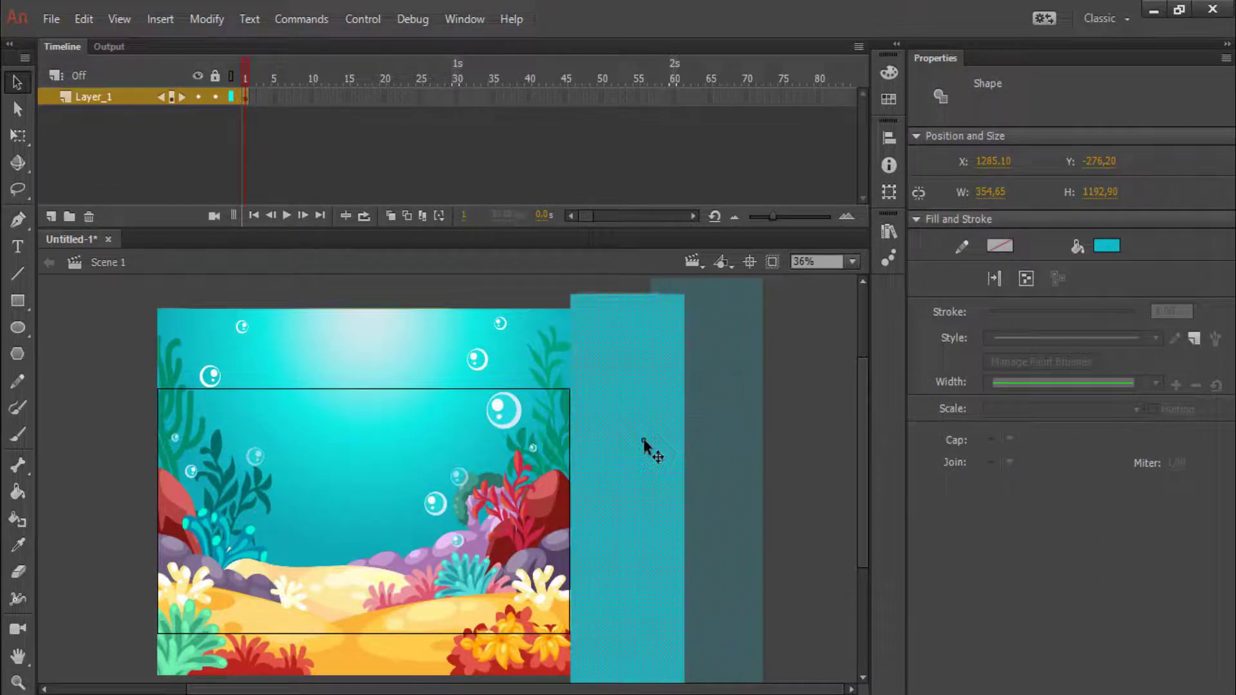
pyautogui.moveTo(635, 515)
pyautogui.mouseDown()
pyautogui.moveTo(732, 508)
pyautogui.moveTo(699, 456)
pyautogui.mouseUp()
# - Reshape the teal rectangle into a short, wide horizontal band
pyautogui.press('q')
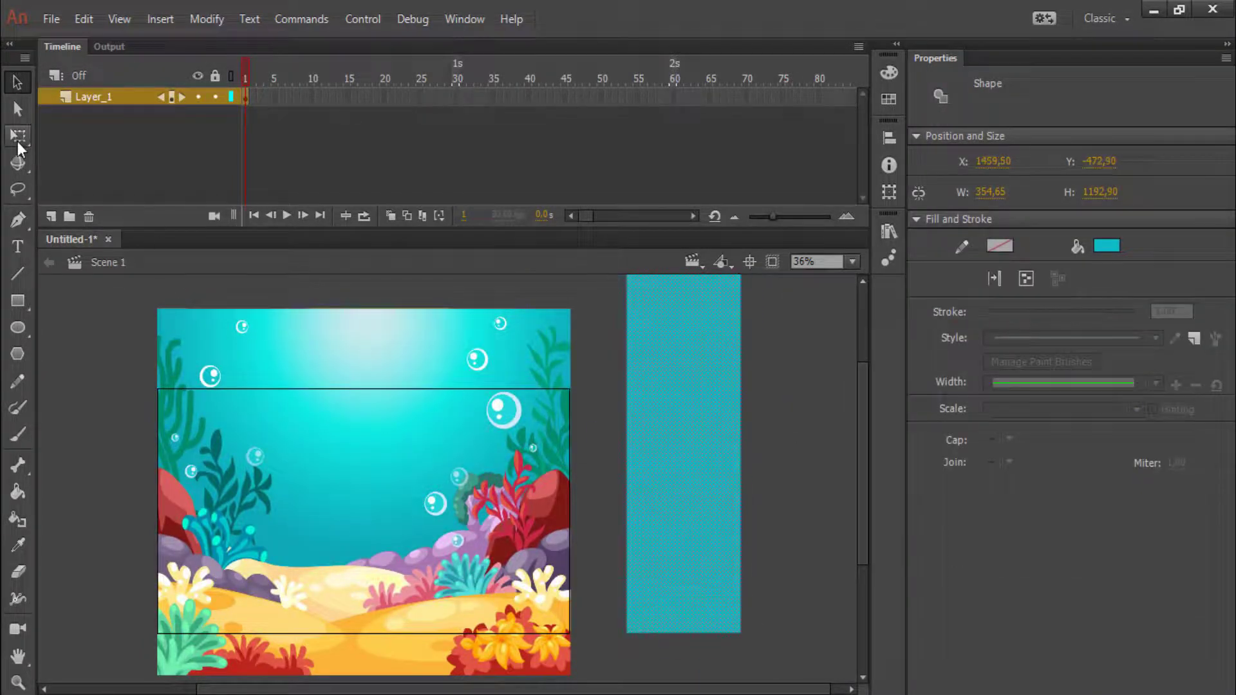
pyautogui.moveTo(683, 632); pyautogui.dragTo(683, 461)
pyautogui.moveTo(740, 430); pyautogui.dragTo(1041, 430)
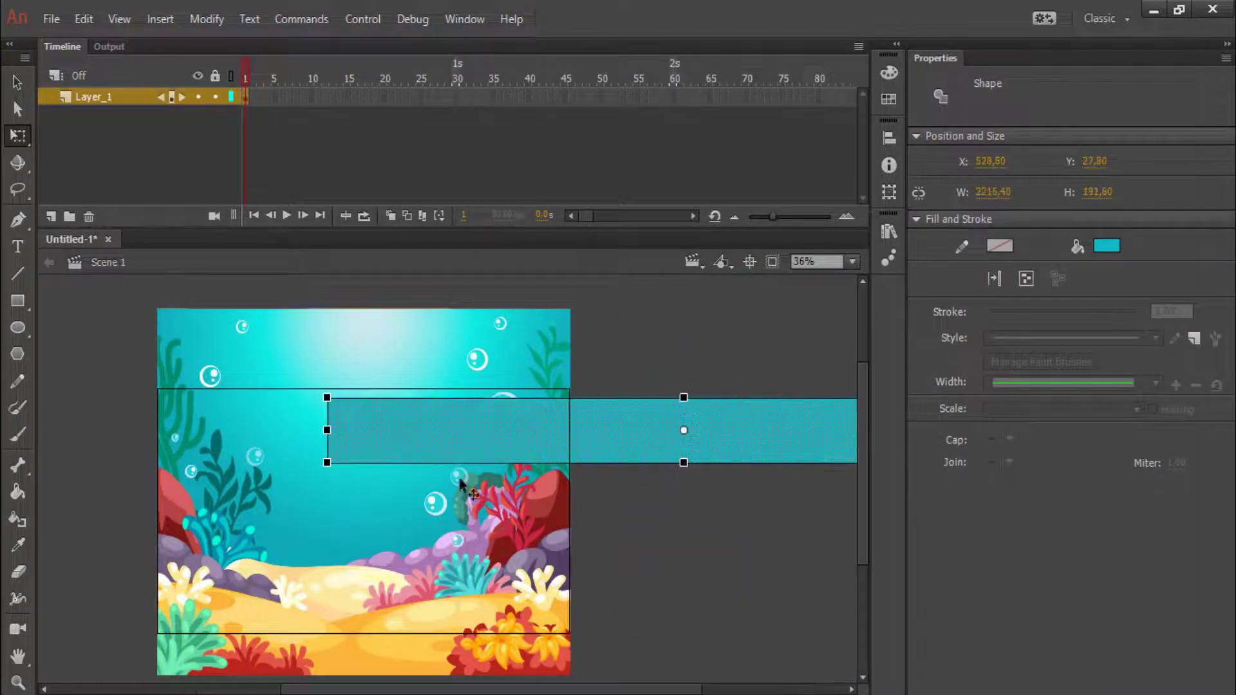
# - Position the teal band just below the stage's bottom edge, under the background
pyautogui.moveTo(773, 441)
pyautogui.mouseDown()
pyautogui.moveTo(583, 549)
pyautogui.moveTo(552, 351)
pyautogui.mouseUp()
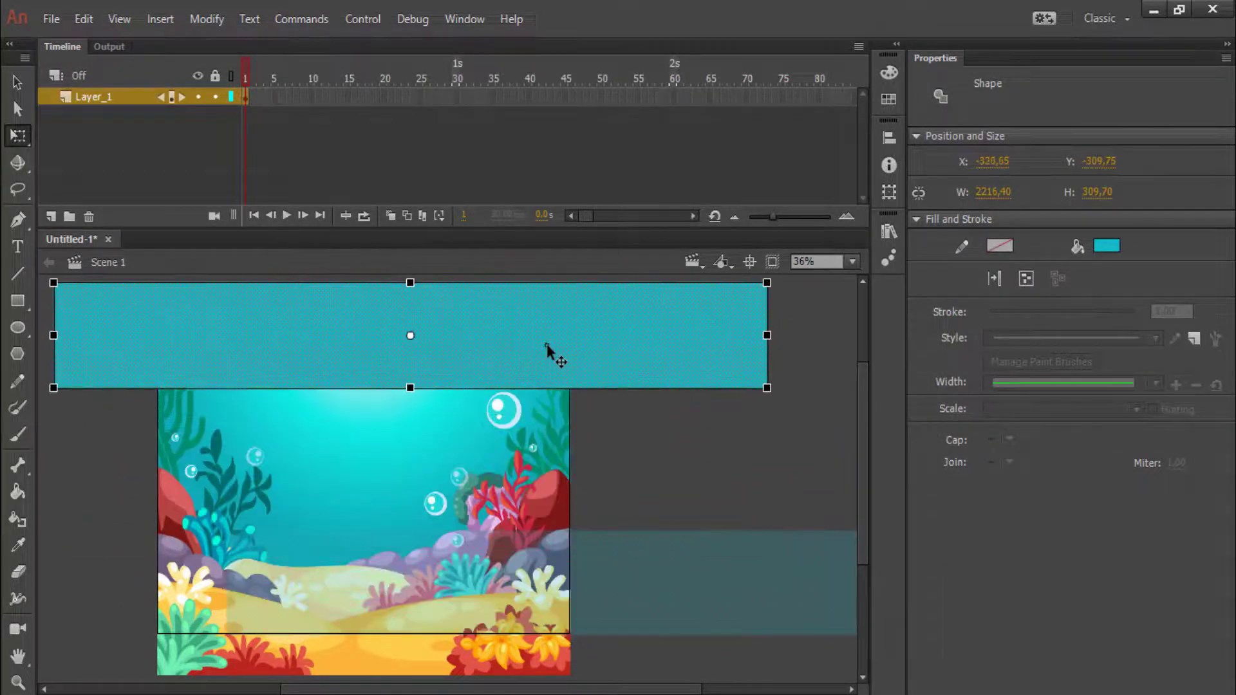
pyautogui.click(642, 485)
pyautogui.moveTo(326, 312); pyautogui.dragTo(326, 275)
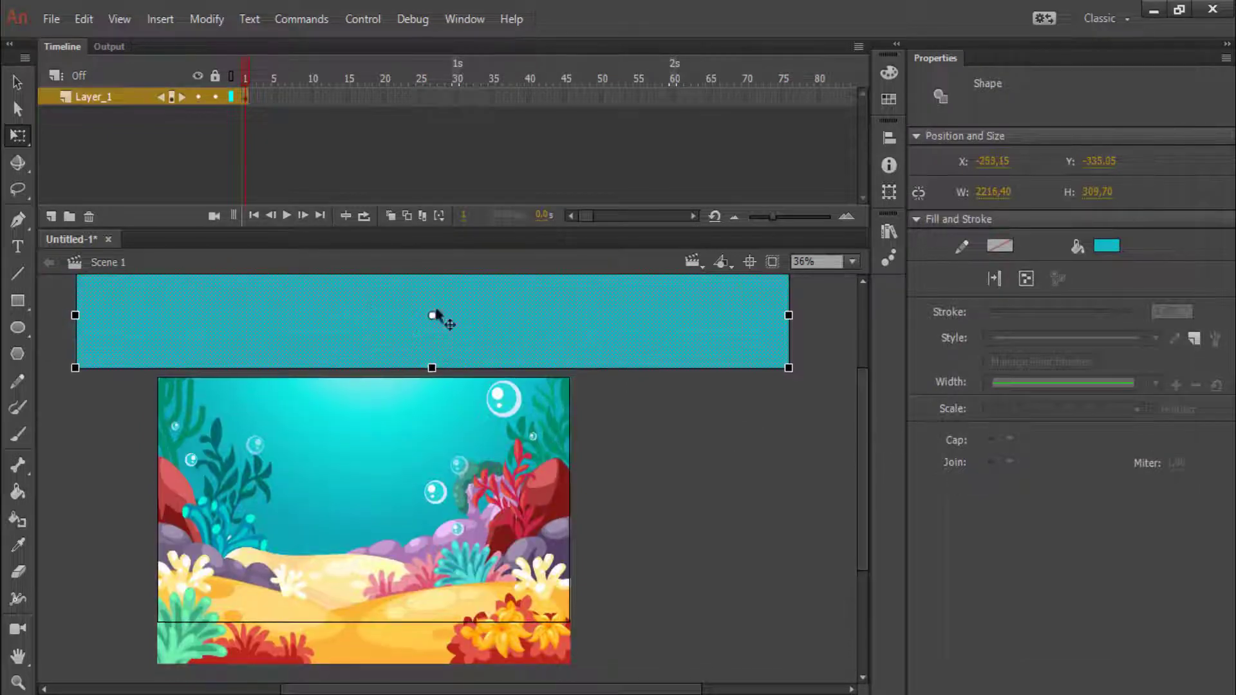
pyautogui.moveTo(442, 318); pyautogui.dragTo(381, 641)
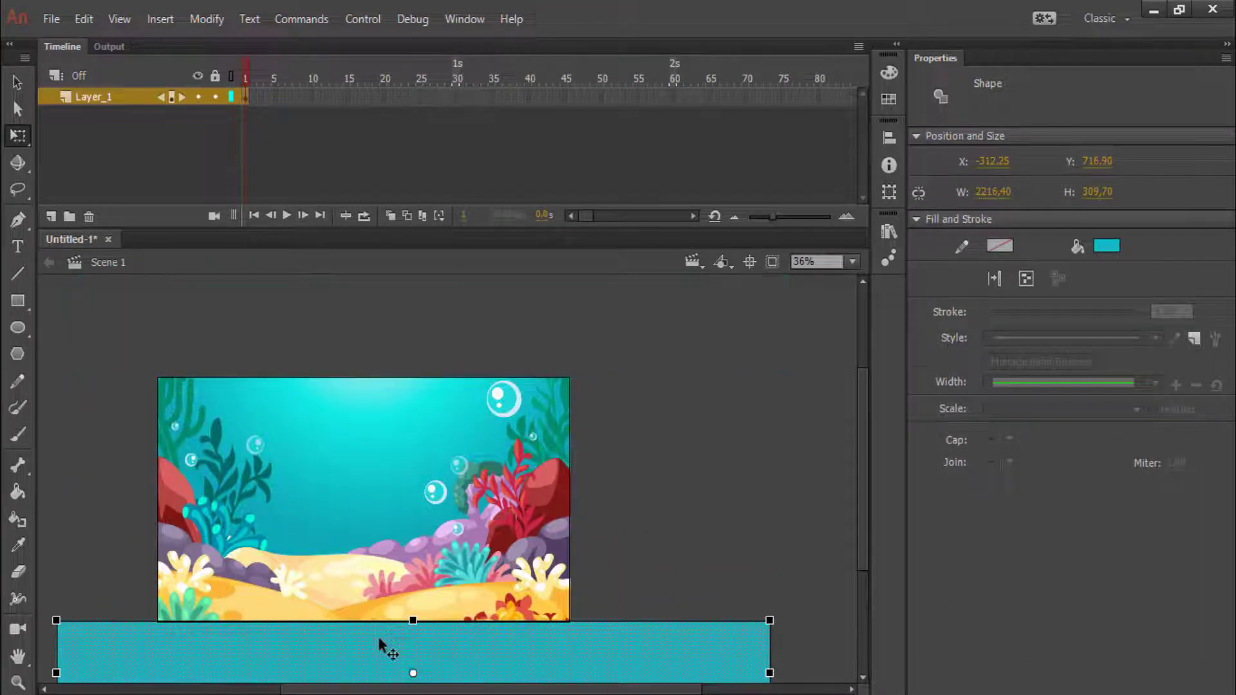
pyautogui.scroll(-3, 386, 644)
pyautogui.moveTo(392, 454); pyautogui.dragTo(399, 576)
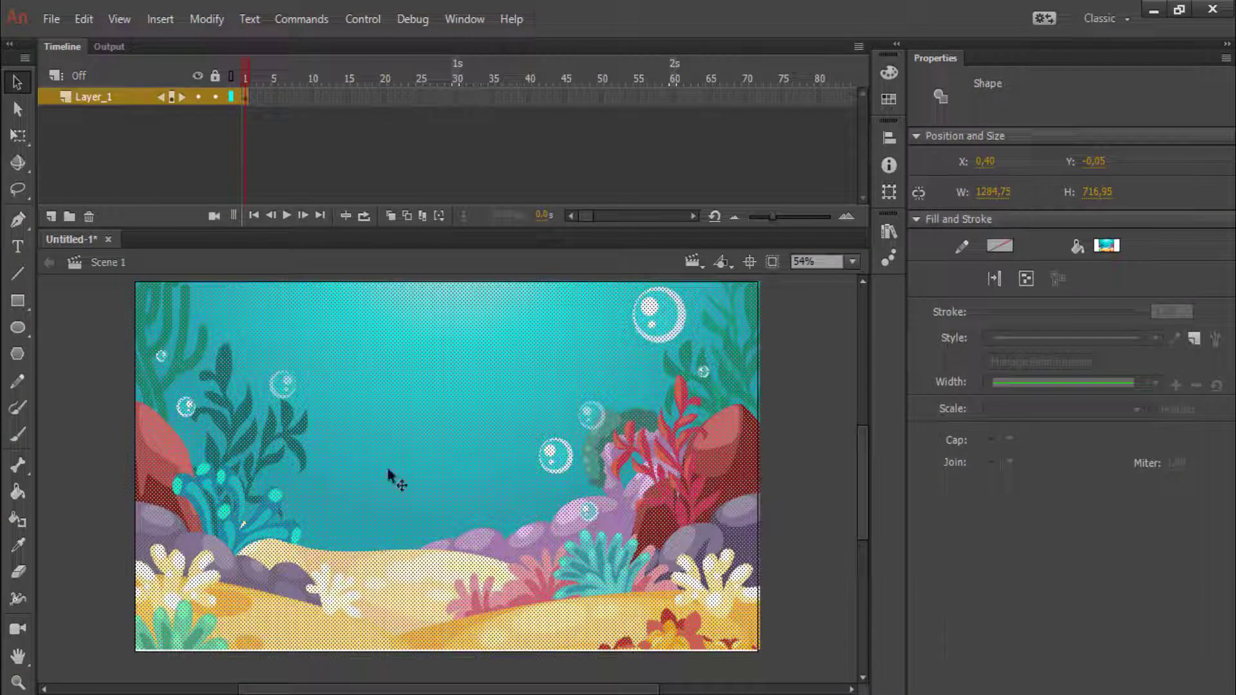
# - Set the background's width to 1280 and height to 720 in Properties
pyautogui.click(991, 192)
pyautogui.write('1280')
pyautogui.press('Tab')
pyautogui.write('720')
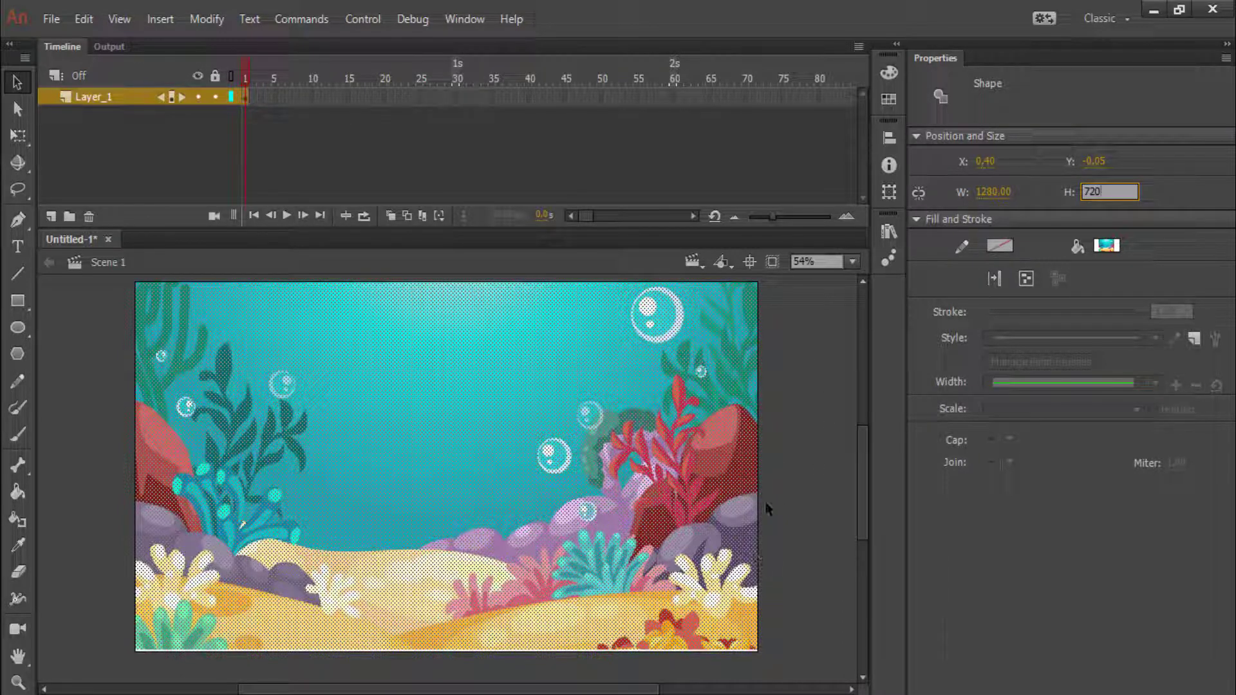
pyautogui.press('Return')
# - Align the resized background to the stage using the alignment options
pyautogui.click(330, 470)
pyautogui.click(695, 416)
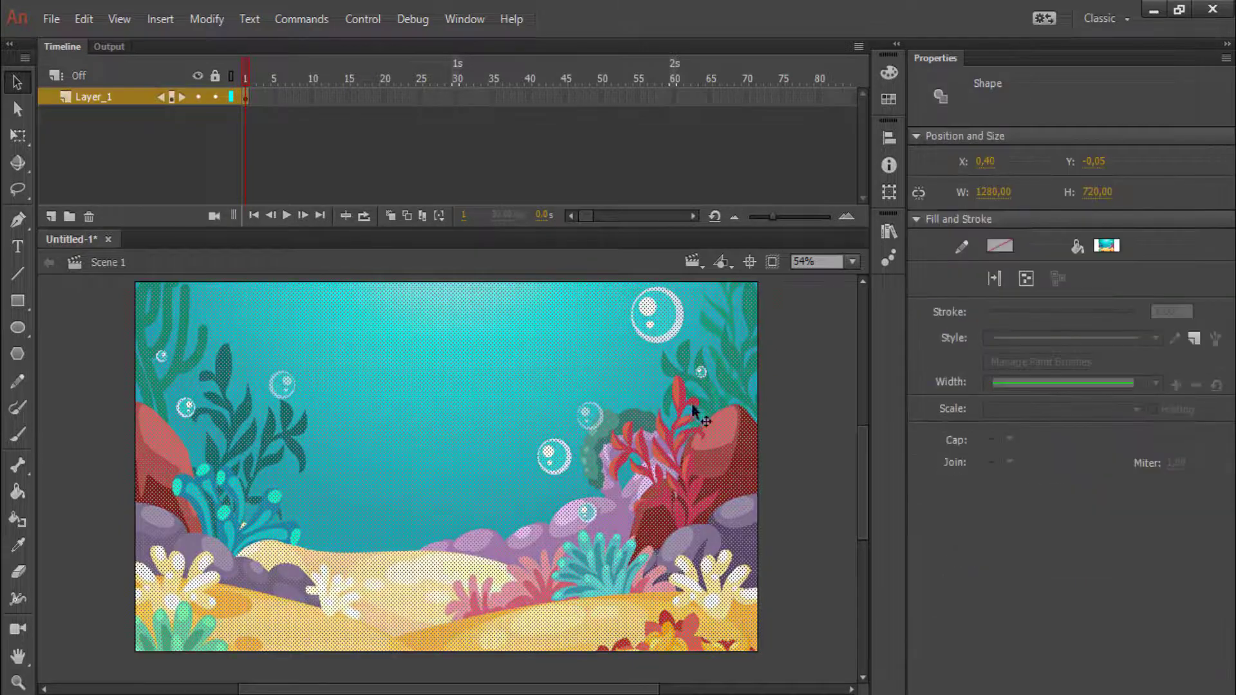
pyautogui.click(889, 139)
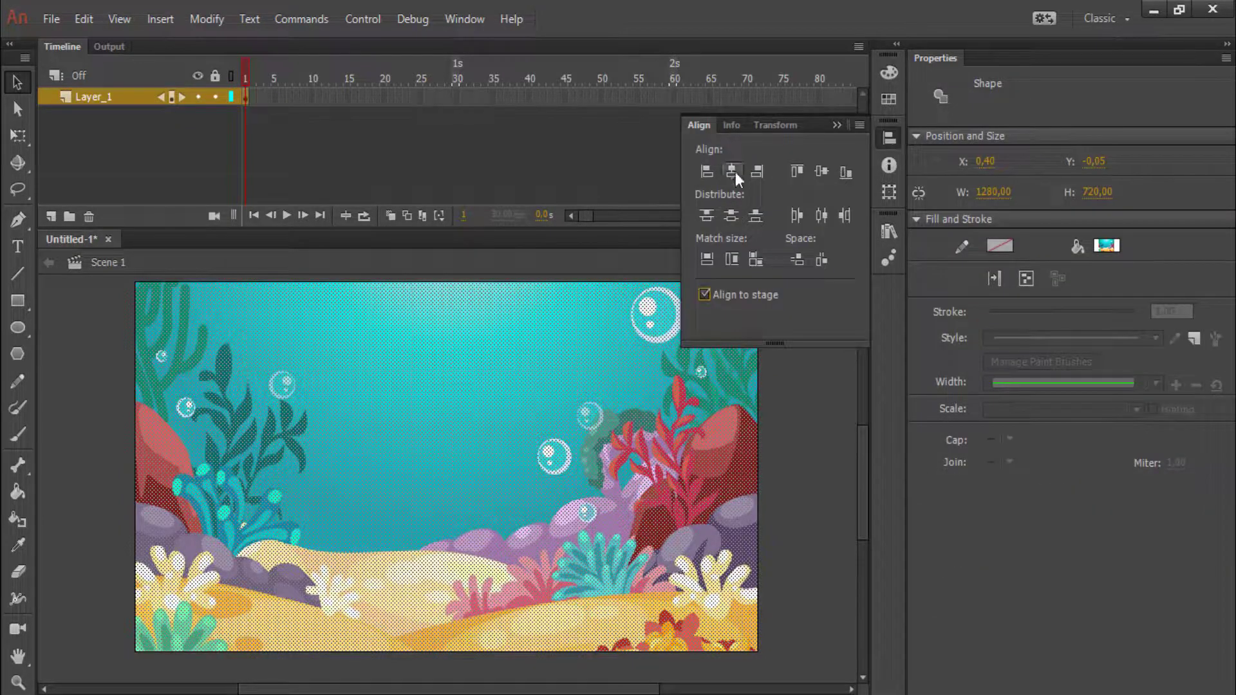
pyautogui.click(805, 450)
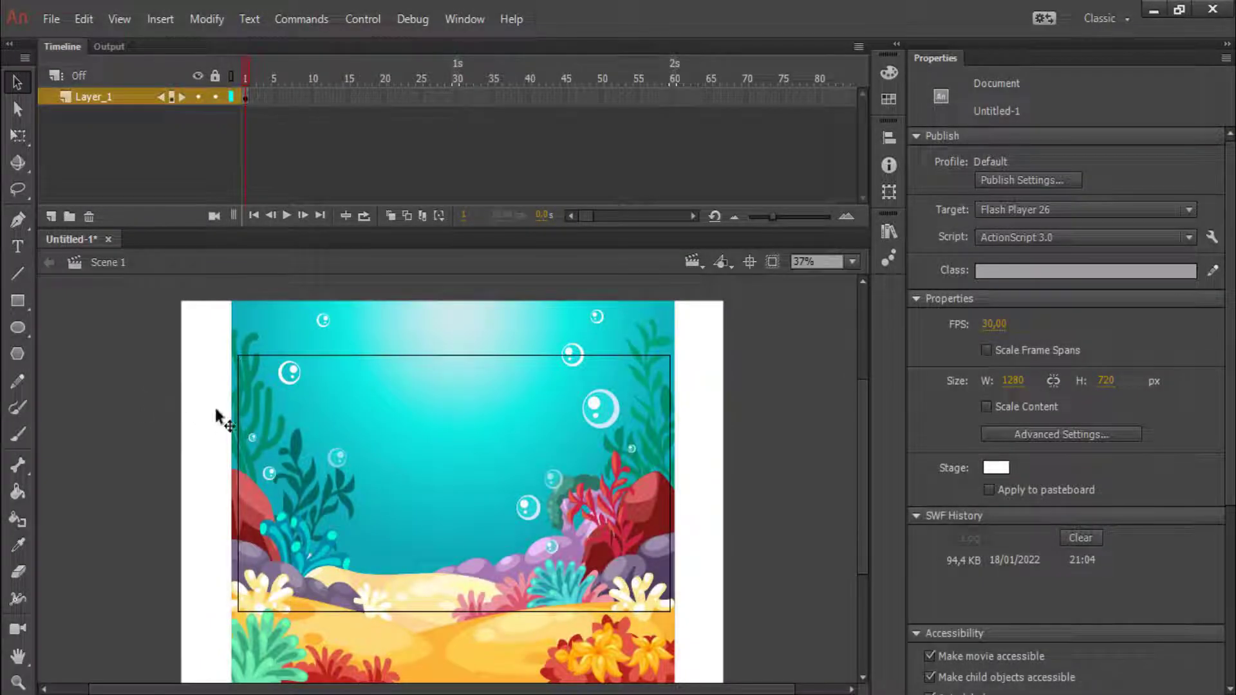
# - Rescale the underwater bitmap up to about 1810 × 1228 with Free Transform
pyautogui.click(358, 444)
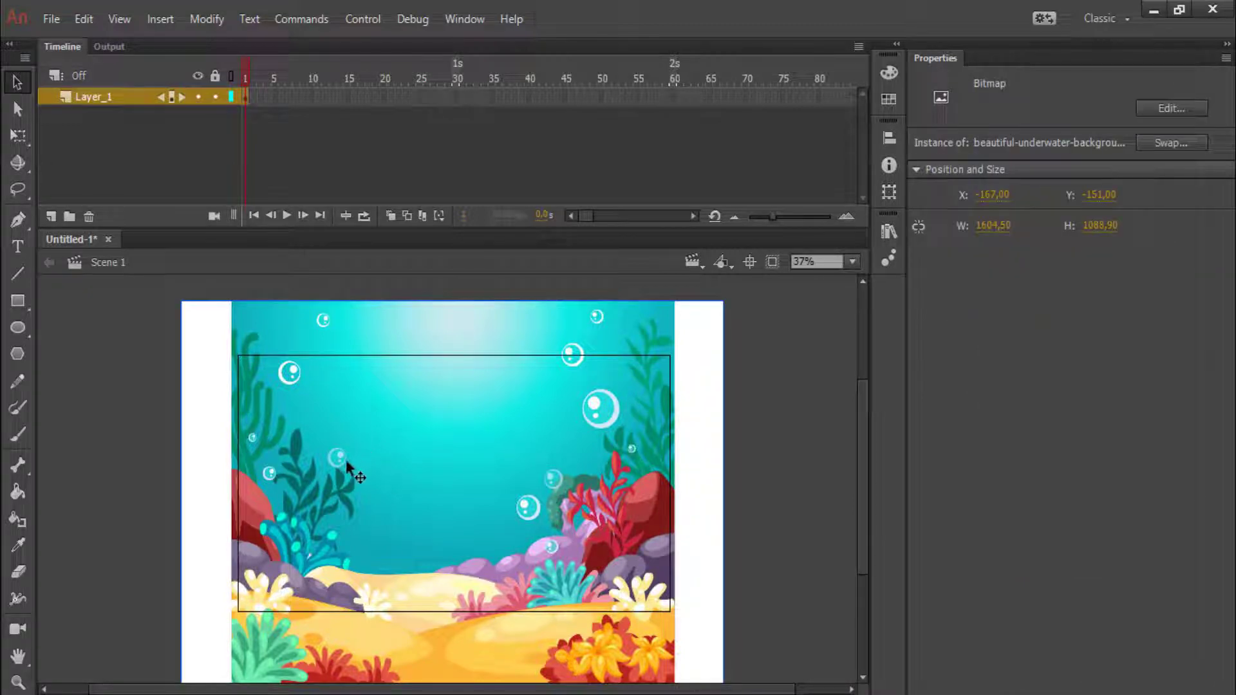
pyautogui.press('q')
pyautogui.moveTo(183, 302)
pyautogui.mouseDown()
pyautogui.moveTo(287, 403)
pyautogui.moveTo(334, 408)
pyautogui.mouseUp()
pyautogui.moveTo(406, 442)
pyautogui.mouseDown()
pyautogui.moveTo(360, 430)
pyautogui.moveTo(283, 377)
pyautogui.mouseUp()
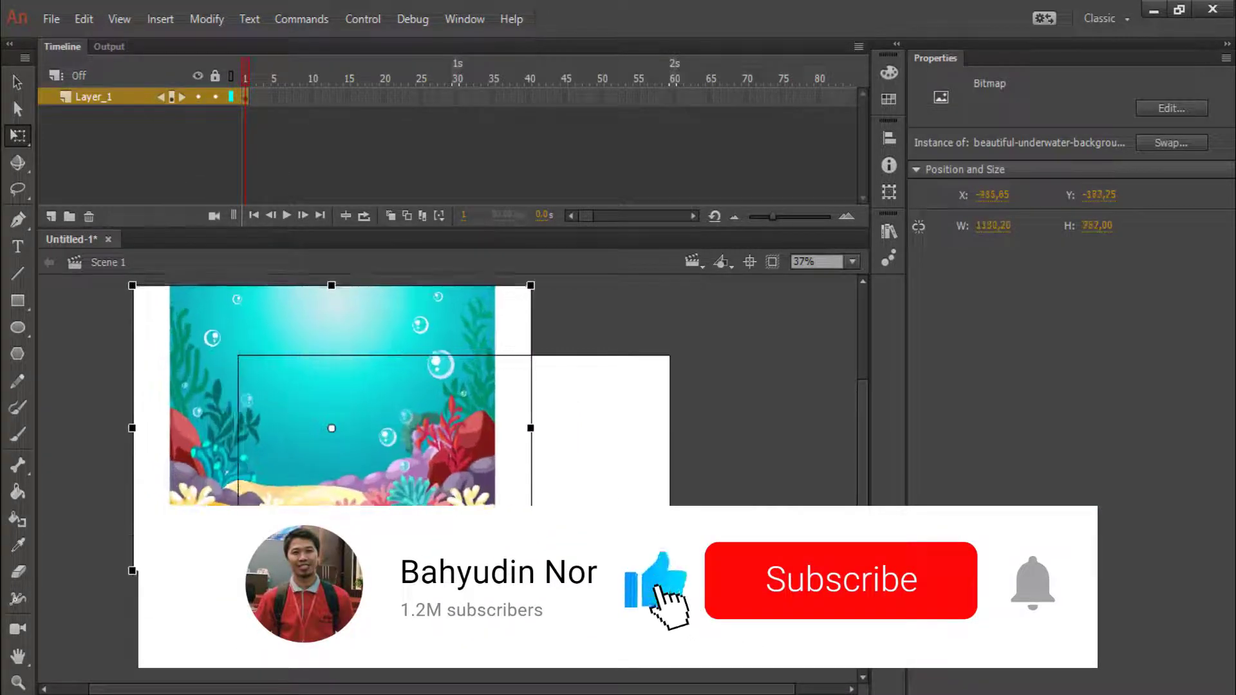
pyautogui.moveTo(210, 342); pyautogui.dragTo(87, 253)
pyautogui.moveTo(316, 336)
pyautogui.mouseDown()
pyautogui.moveTo(440, 400)
pyautogui.moveTo(484, 386)
pyautogui.mouseUp()
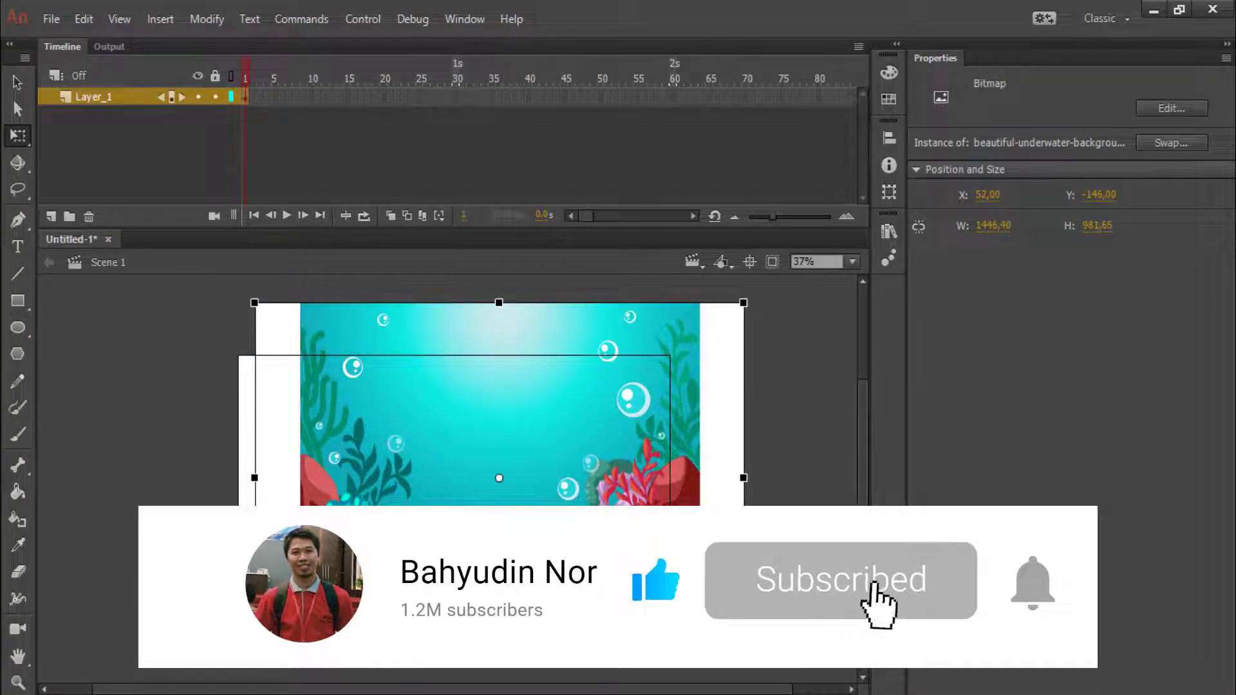
pyautogui.moveTo(254, 303); pyautogui.dragTo(193, 259)
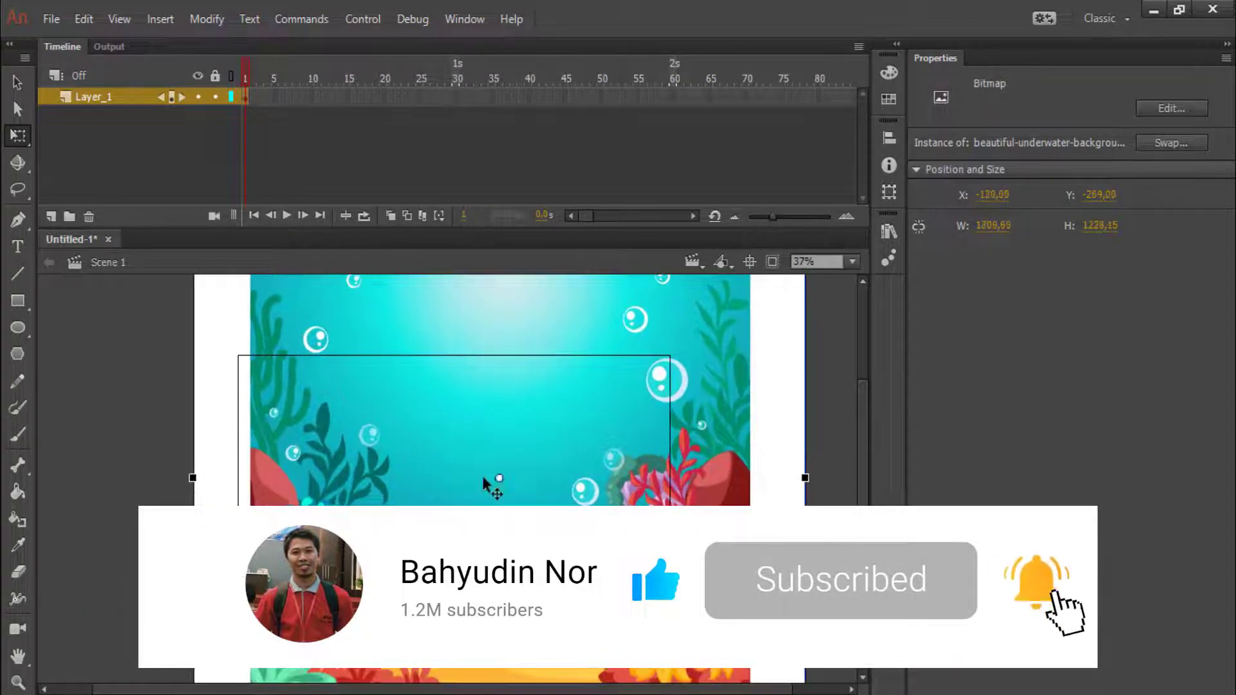
pyautogui.moveTo(493, 479); pyautogui.dragTo(419, 501)
# - Reposition the enlarged bitmap so it fully covers the 1280×720 stage
pyautogui.scroll(-2, 419, 500)
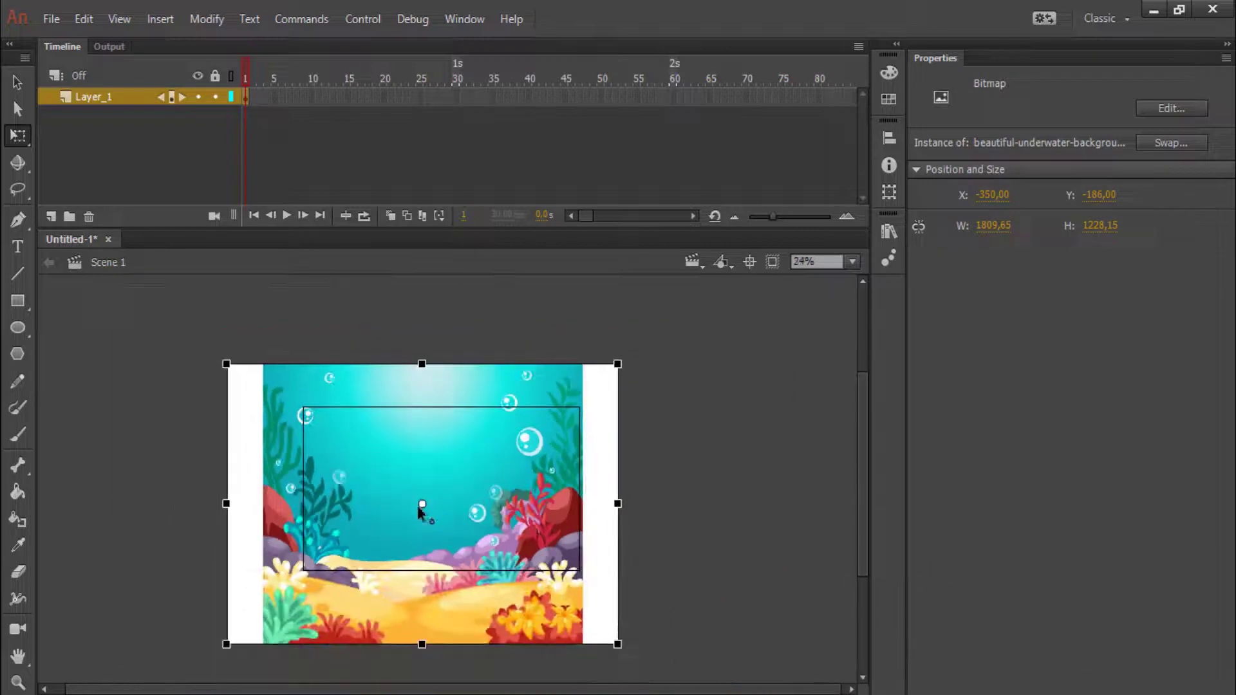
pyautogui.scroll(1, 430, 479)
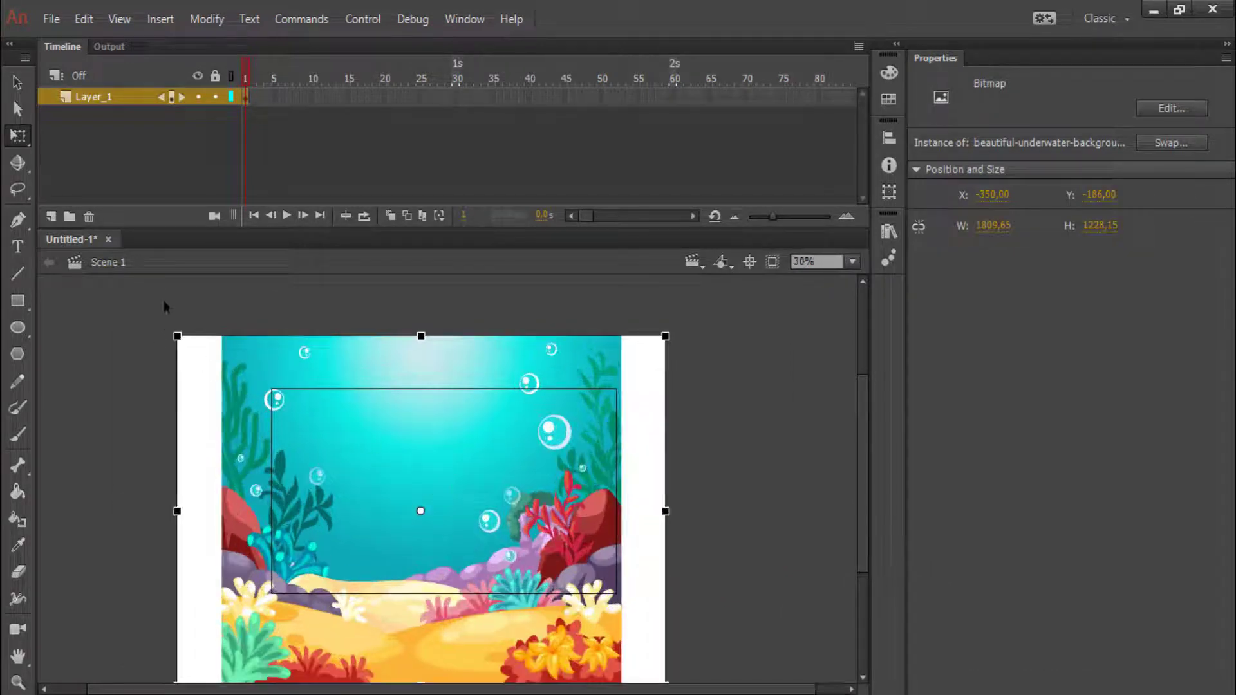
pyautogui.click(166, 308)
pyautogui.click(438, 473)
pyautogui.hotkey('shift', 'Right')
pyautogui.hotkey('shift', 'Right')
pyautogui.hotkey('shift', 'Right')
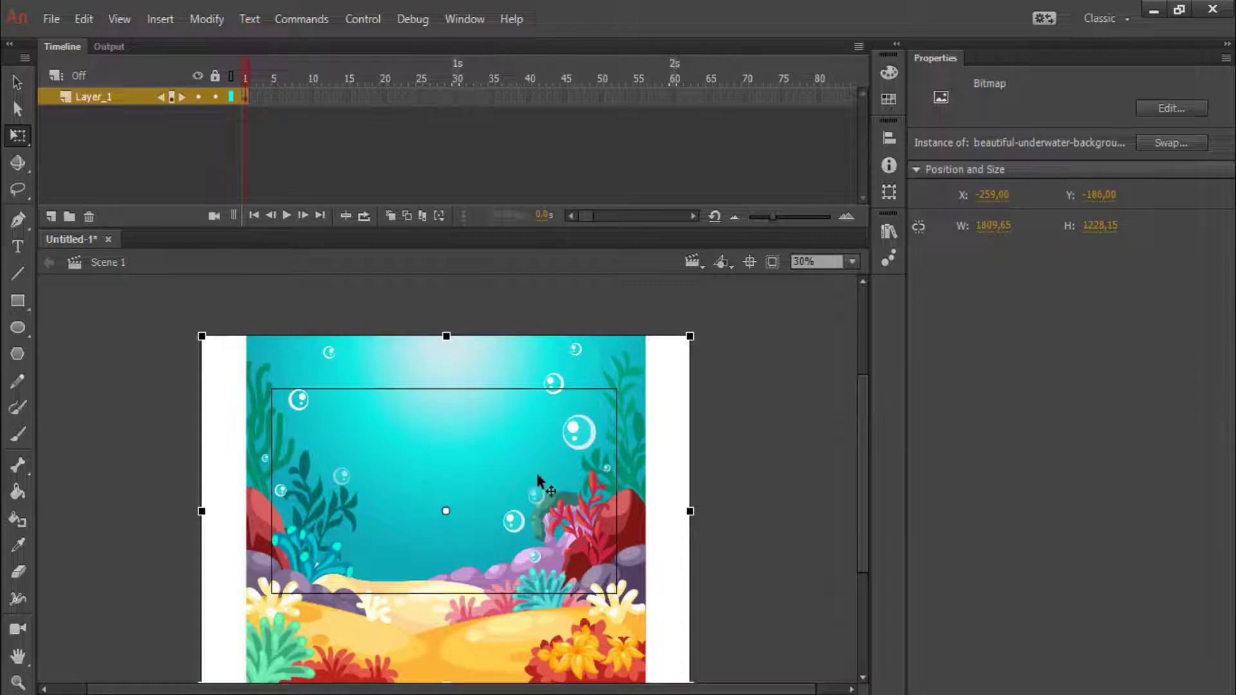
pyautogui.moveTo(537, 476)
pyautogui.mouseDown()
pyautogui.moveTo(506, 495)
pyautogui.moveTo(487, 555)
pyautogui.moveTo(368, 616)
pyautogui.mouseUp()
pyautogui.moveTo(538, 546); pyautogui.dragTo(217, 582)
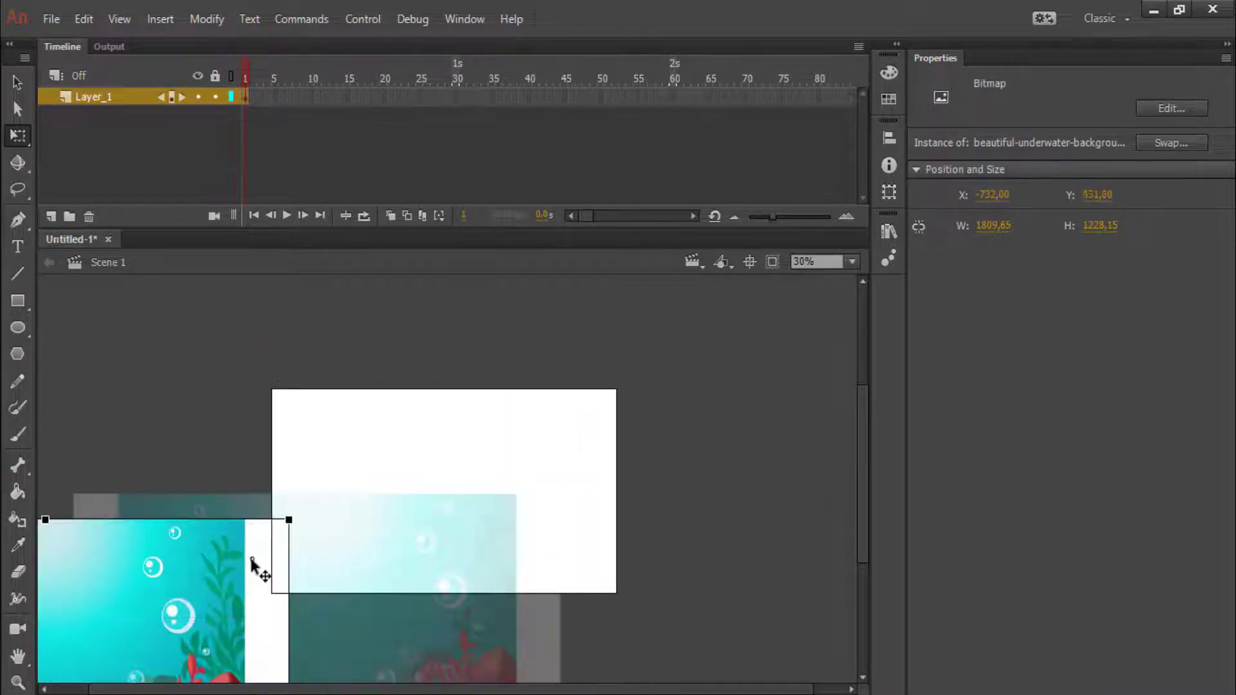
pyautogui.moveTo(124, 629); pyautogui.dragTo(584, 425)
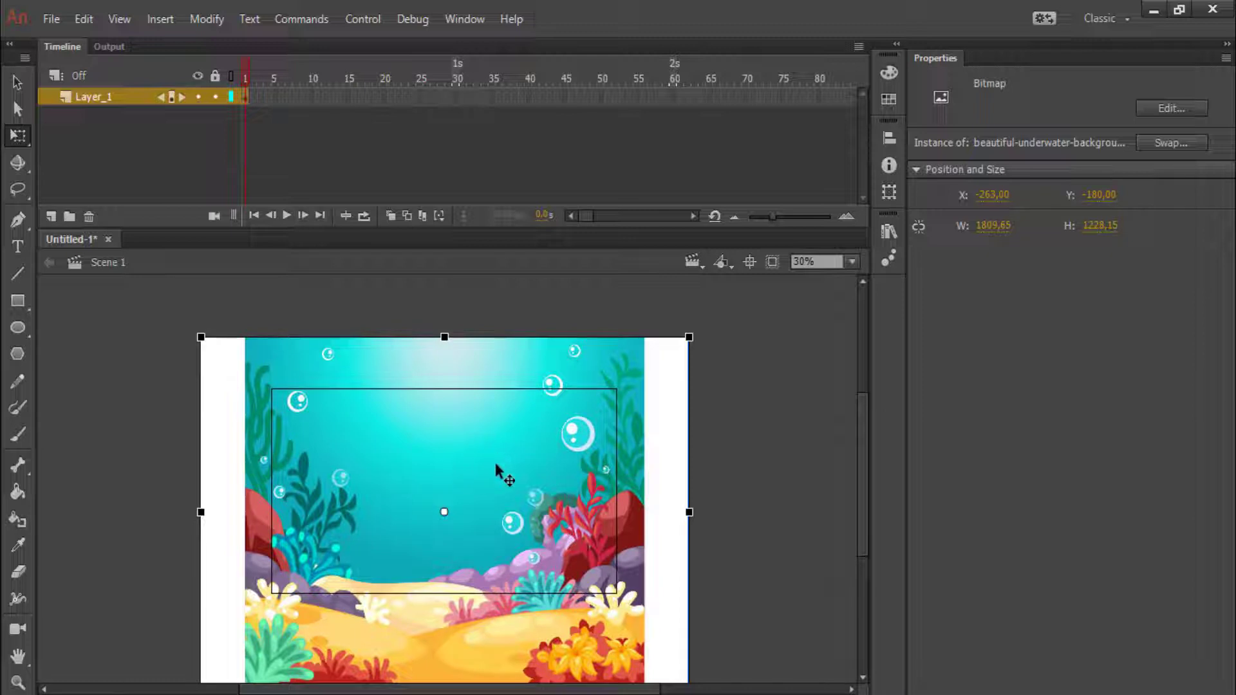
pyautogui.click(343, 320)
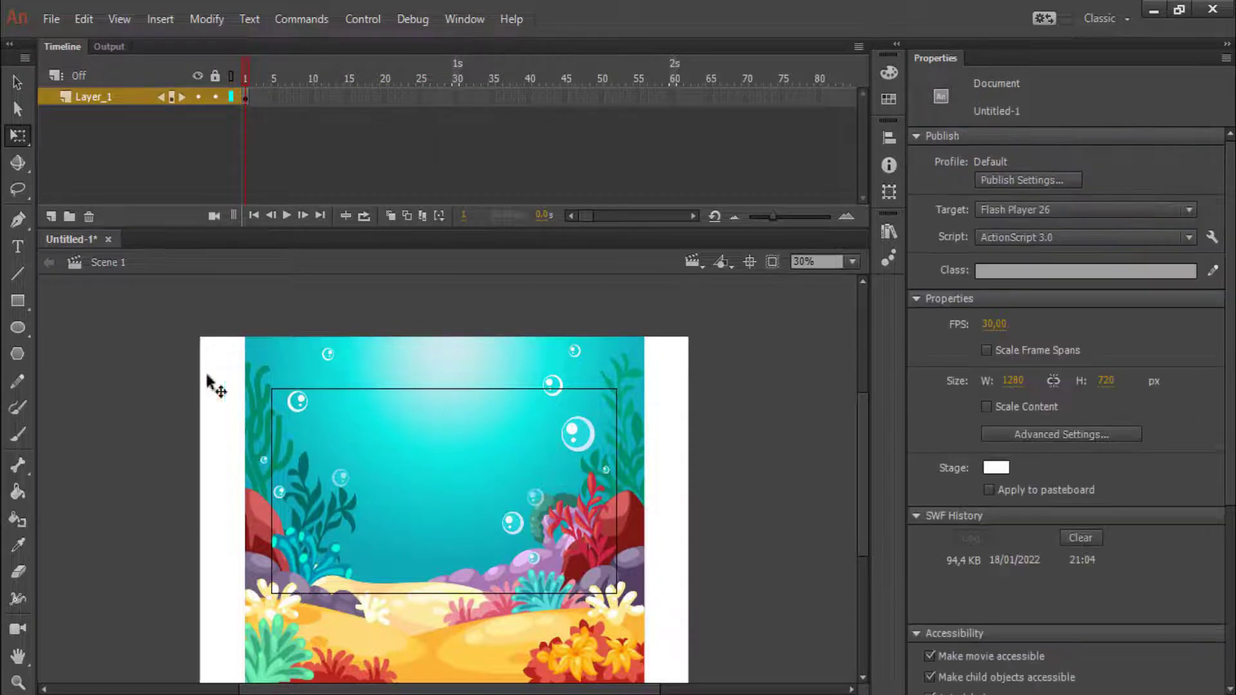
# - Import the beautiful-underwater background image to the stage, choosing to replace the existing library item
pyautogui.click(318, 352)
pyautogui.click(163, 369)
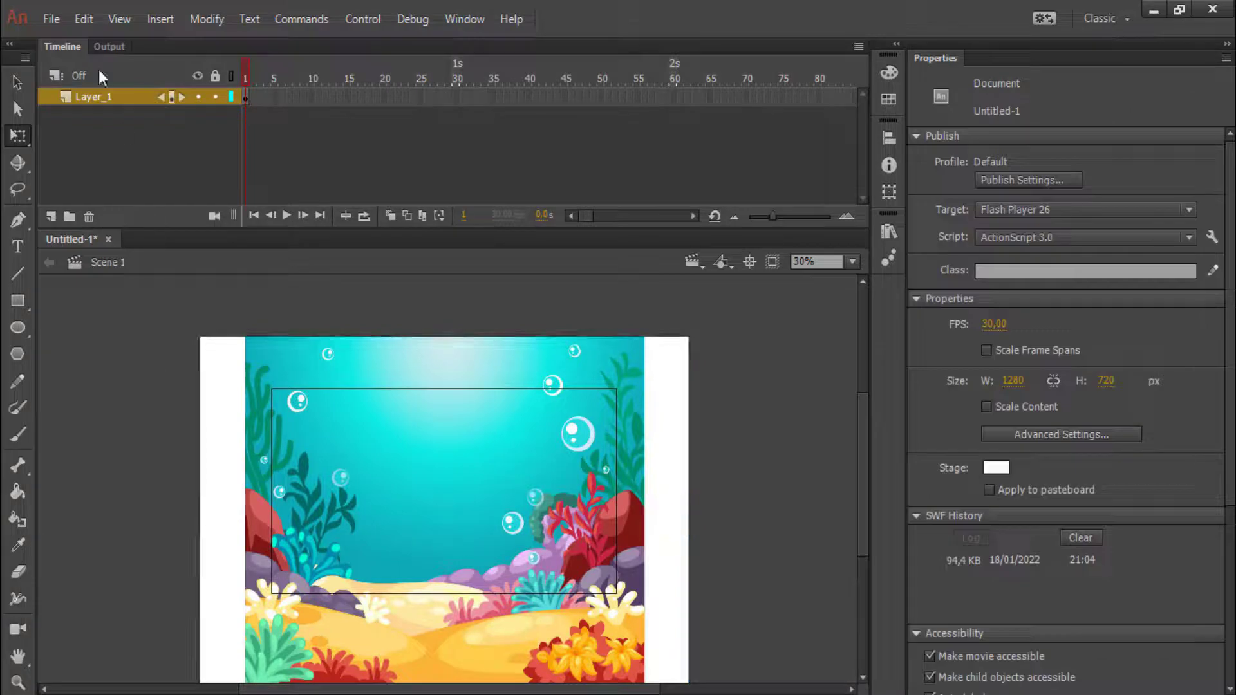
pyautogui.click(45, 20)
pyautogui.moveTo(83, 314)
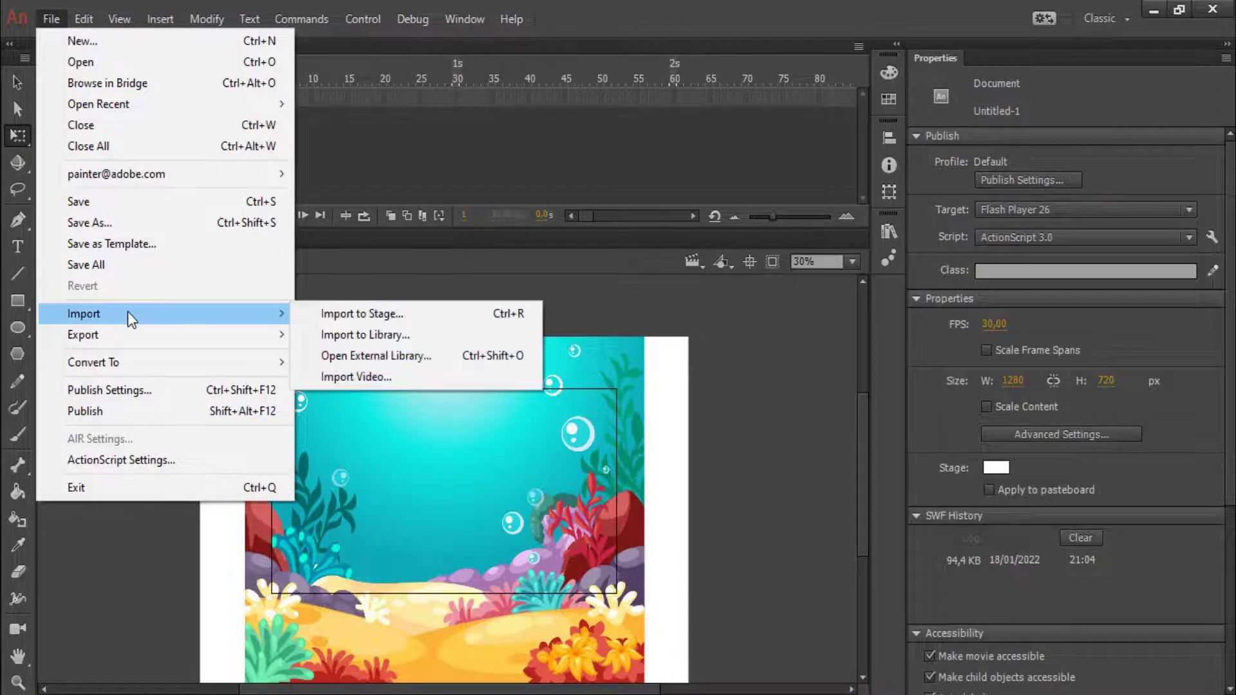
pyautogui.click(419, 319)
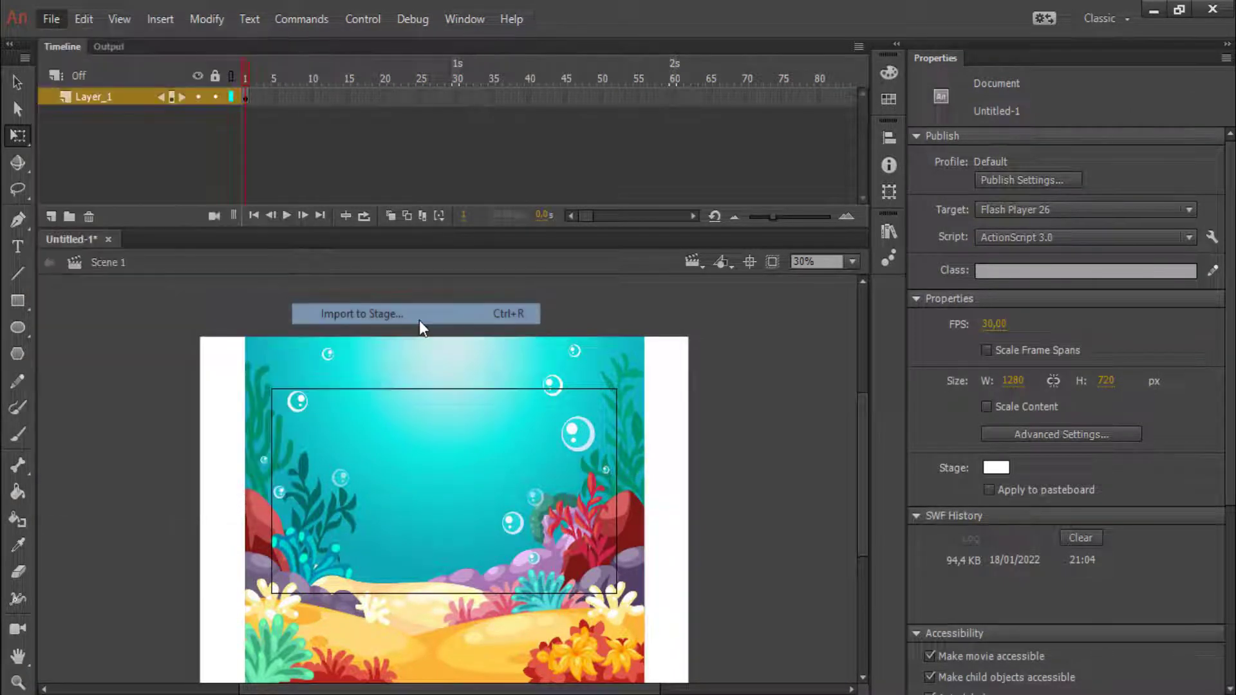
pyautogui.click(219, 301)
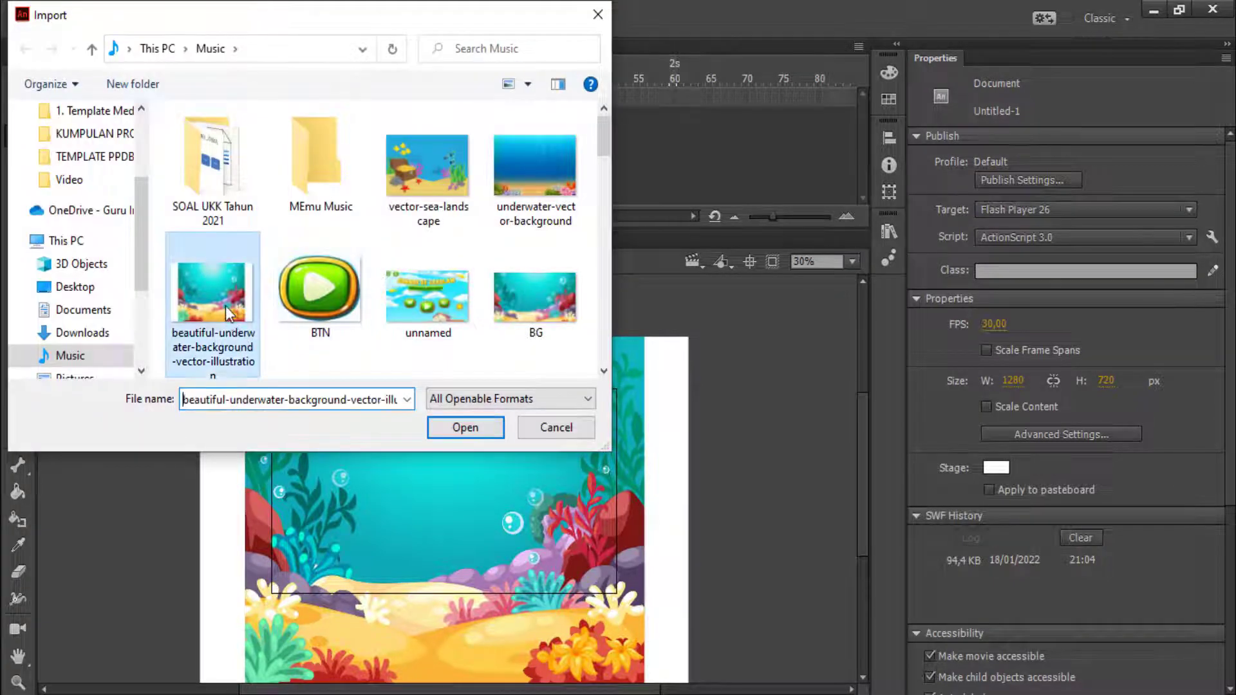
pyautogui.click(458, 426)
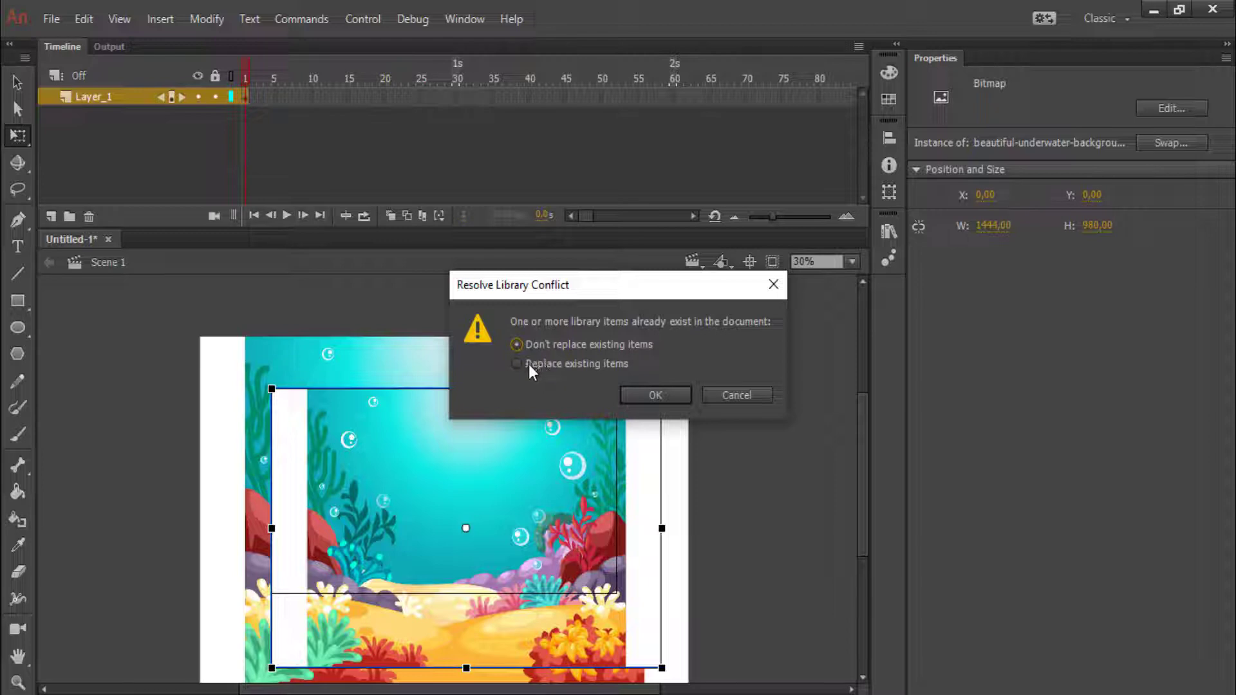
pyautogui.click(546, 364)
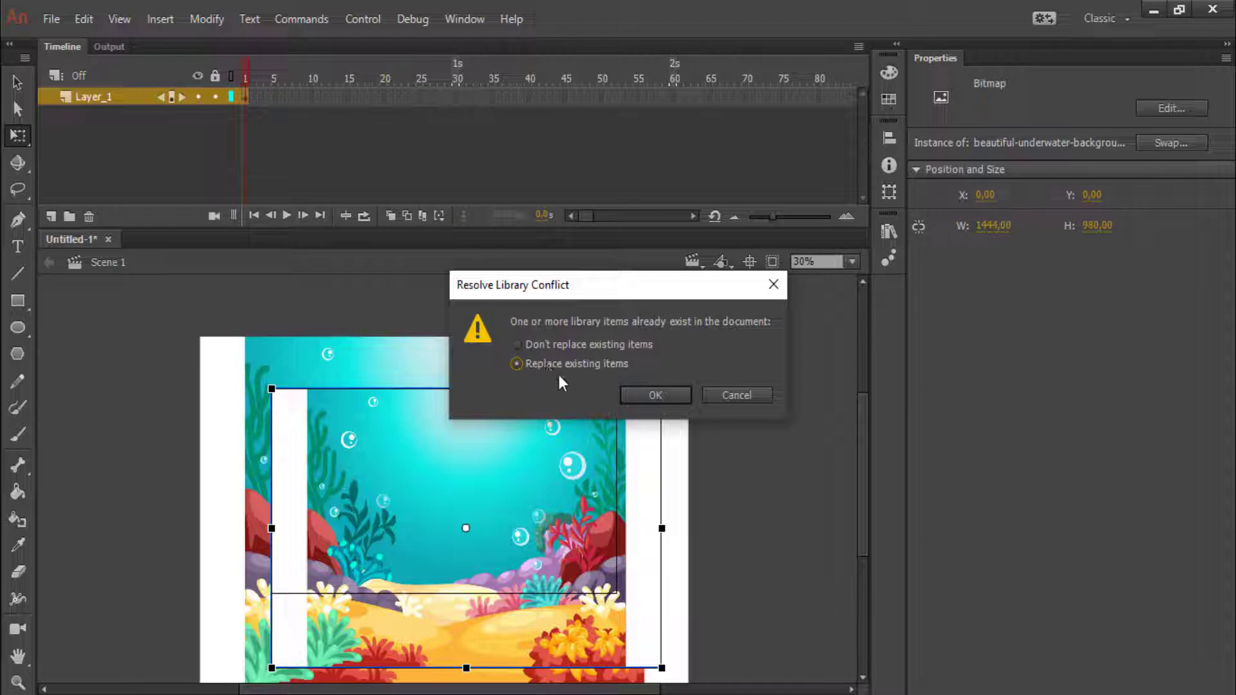
# - Confirm replacing the library item, then move aside and delete the extra imported copy
pyautogui.click(651, 396)
pyautogui.click(667, 364)
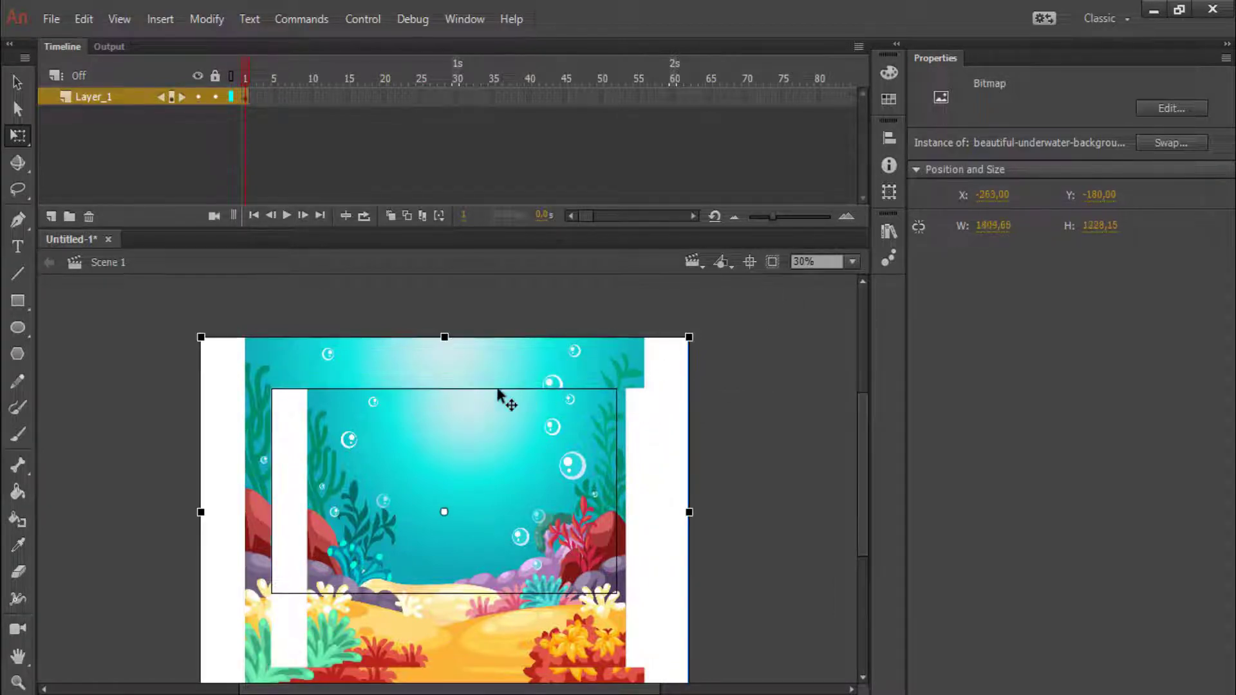
pyautogui.click(484, 421)
pyautogui.moveTo(516, 467); pyautogui.dragTo(734, 443)
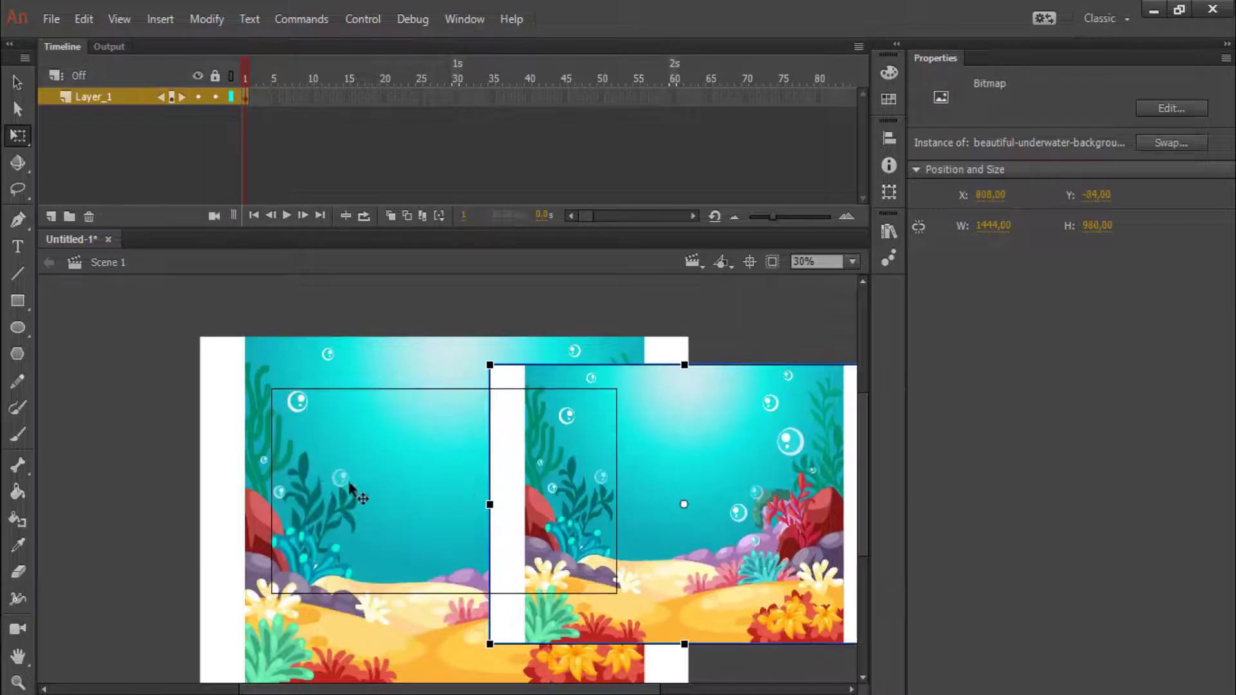
pyautogui.press('Delete')
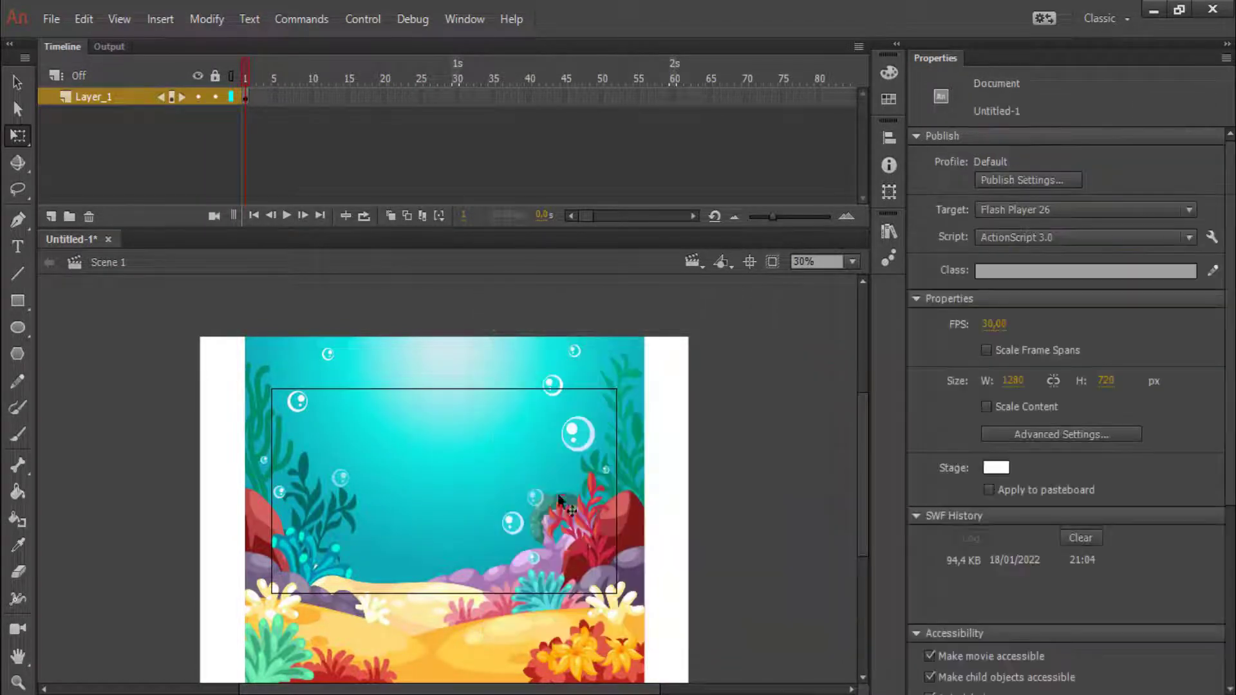
# - Move the large background slightly up to X -263, Y -207 and zoom in on the stage
pyautogui.click(516, 492)
pyautogui.moveTo(510, 483); pyautogui.dragTo(523, 450)
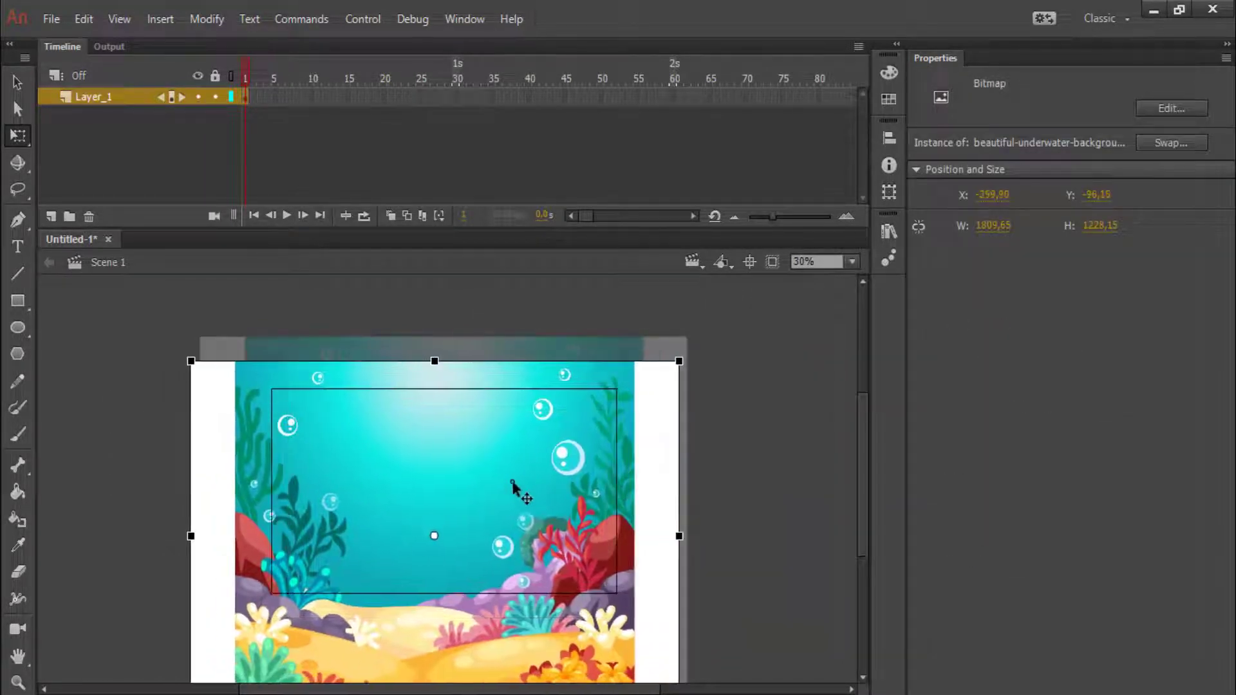
pyautogui.scroll(-3, 540, 528)
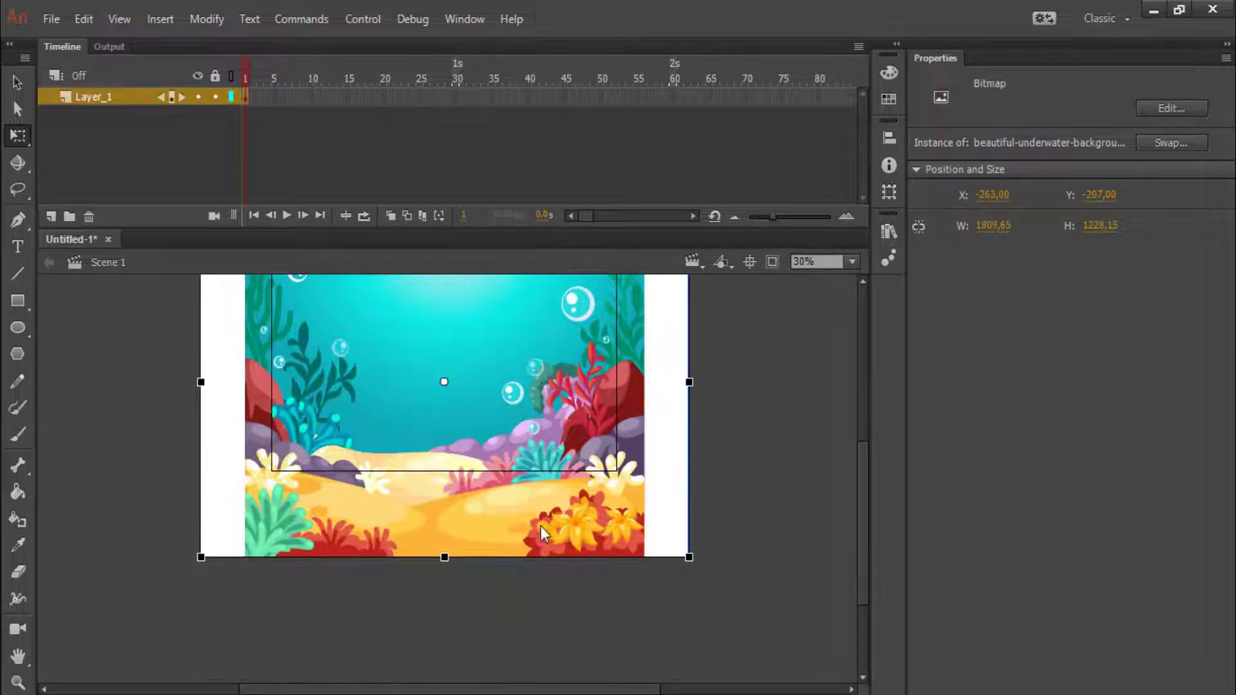
pyautogui.scroll(3, 499, 538)
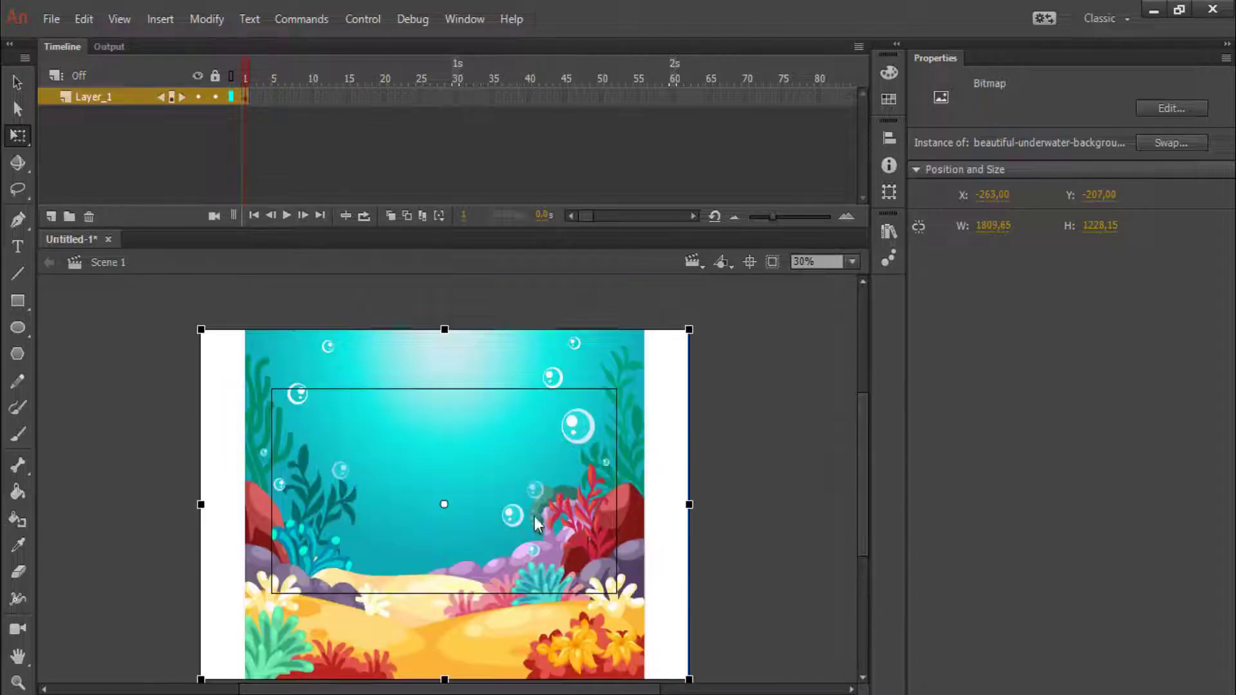
pyautogui.press('z')
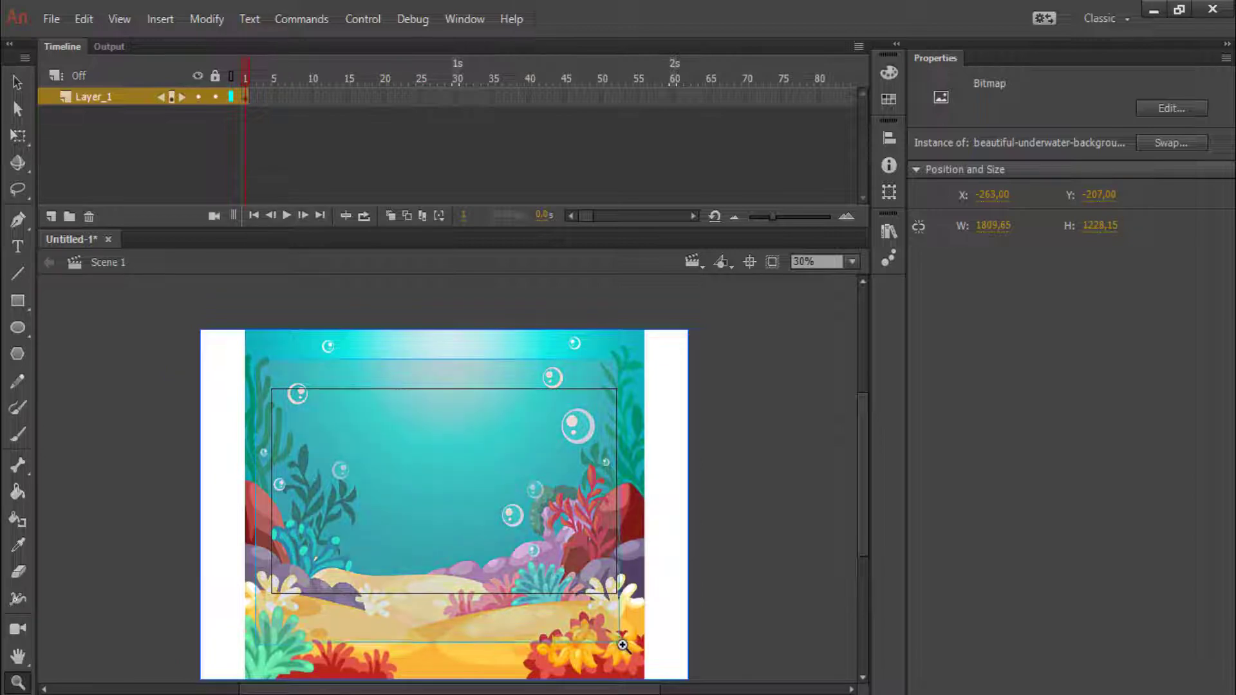
pyautogui.click(343, 431)
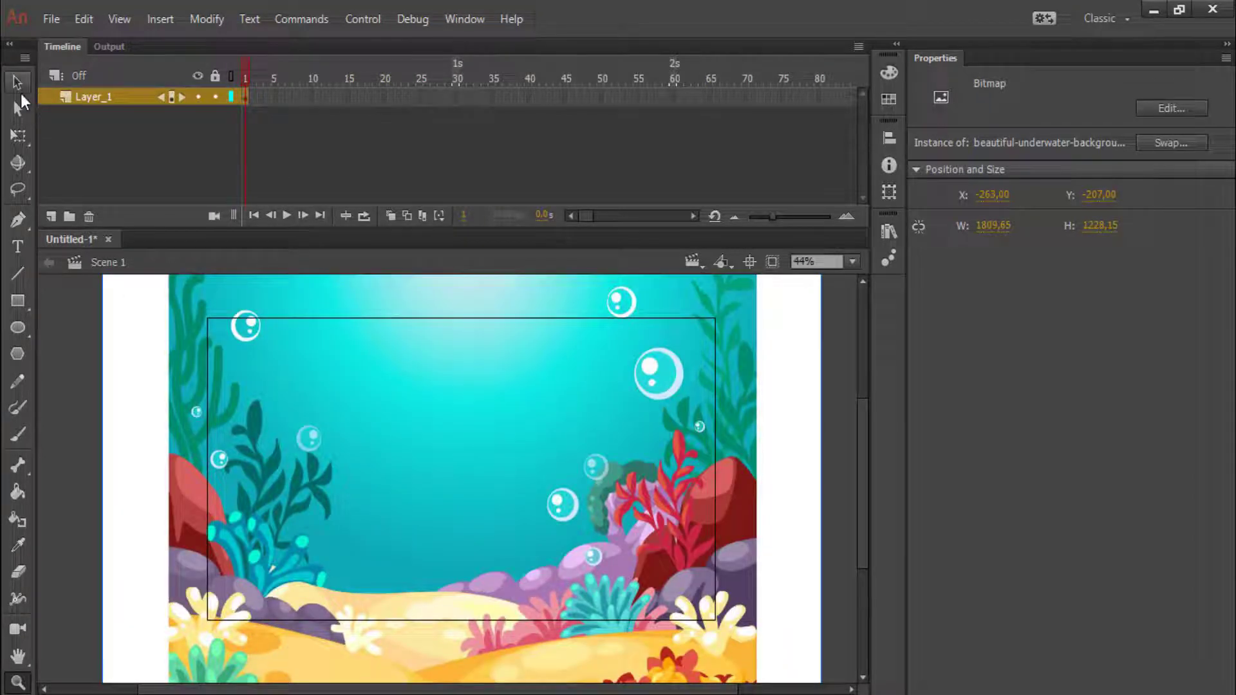
pyautogui.click(18, 85)
pyautogui.scroll(-1, 359, 440)
pyautogui.scroll(-1, 361, 446)
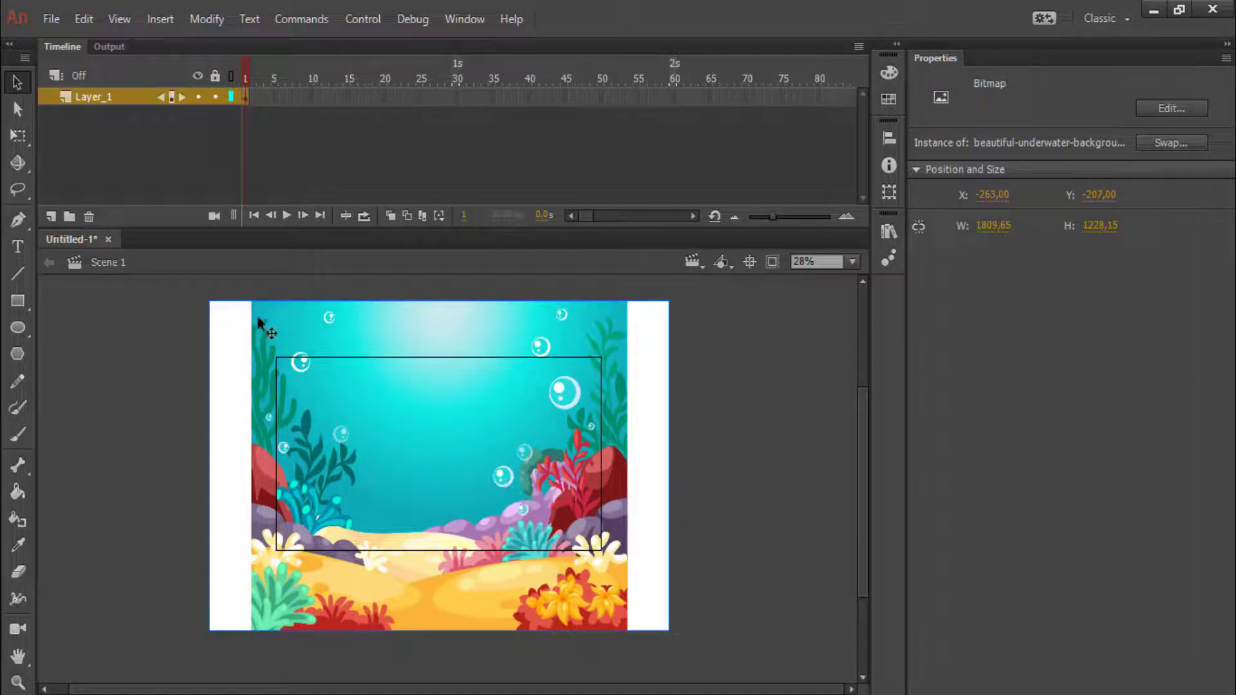
# - Shrink the background proportionally to about 1568.25 × 1064.35 with Free Transform
pyautogui.press('q')
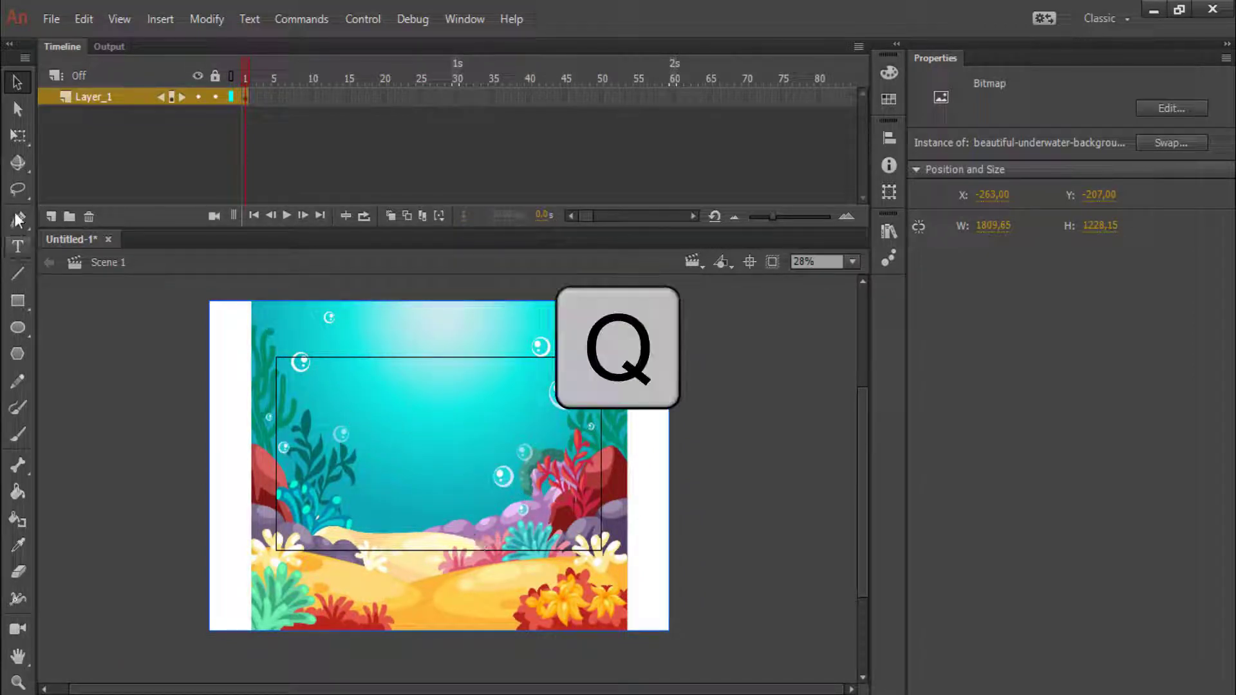
pyautogui.click(20, 141)
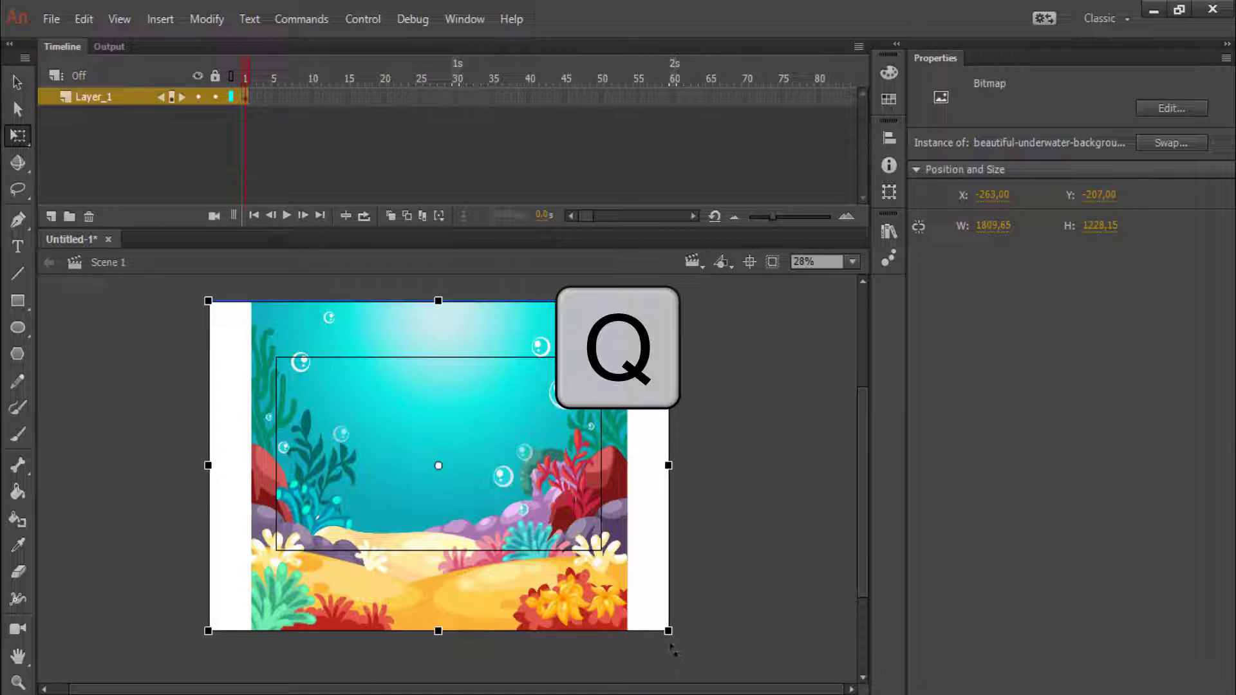
pyautogui.moveTo(668, 631); pyautogui.dragTo(640, 610)
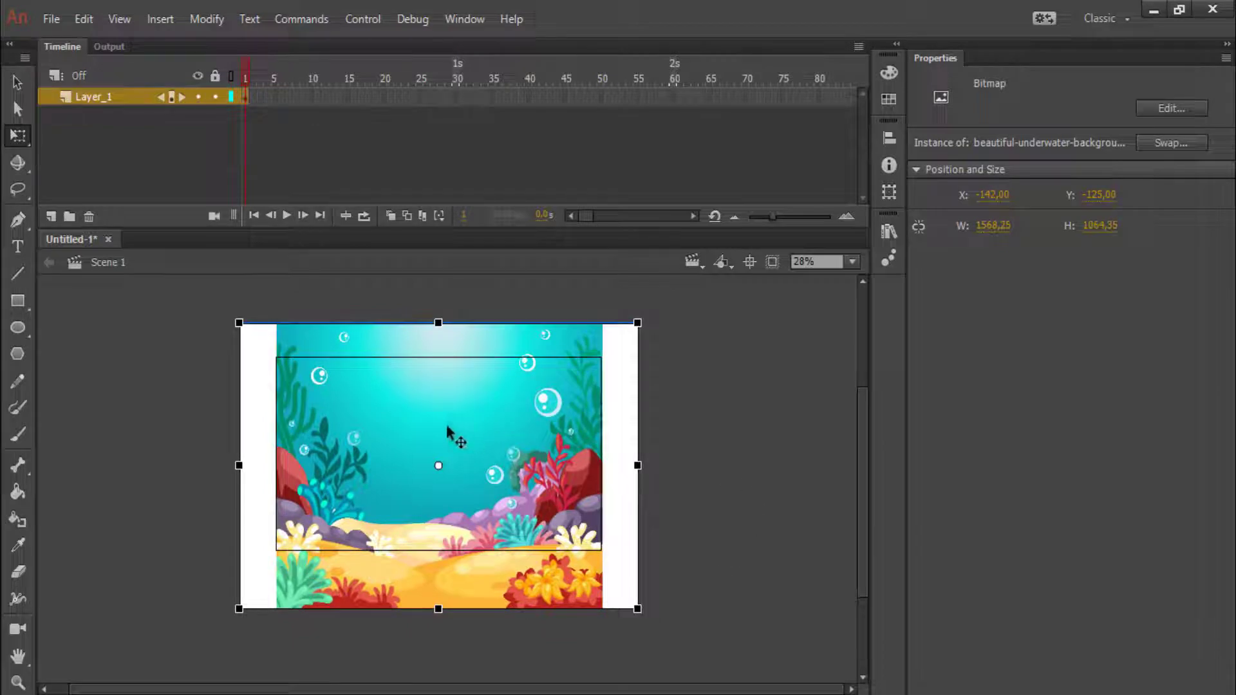
pyautogui.press('z')
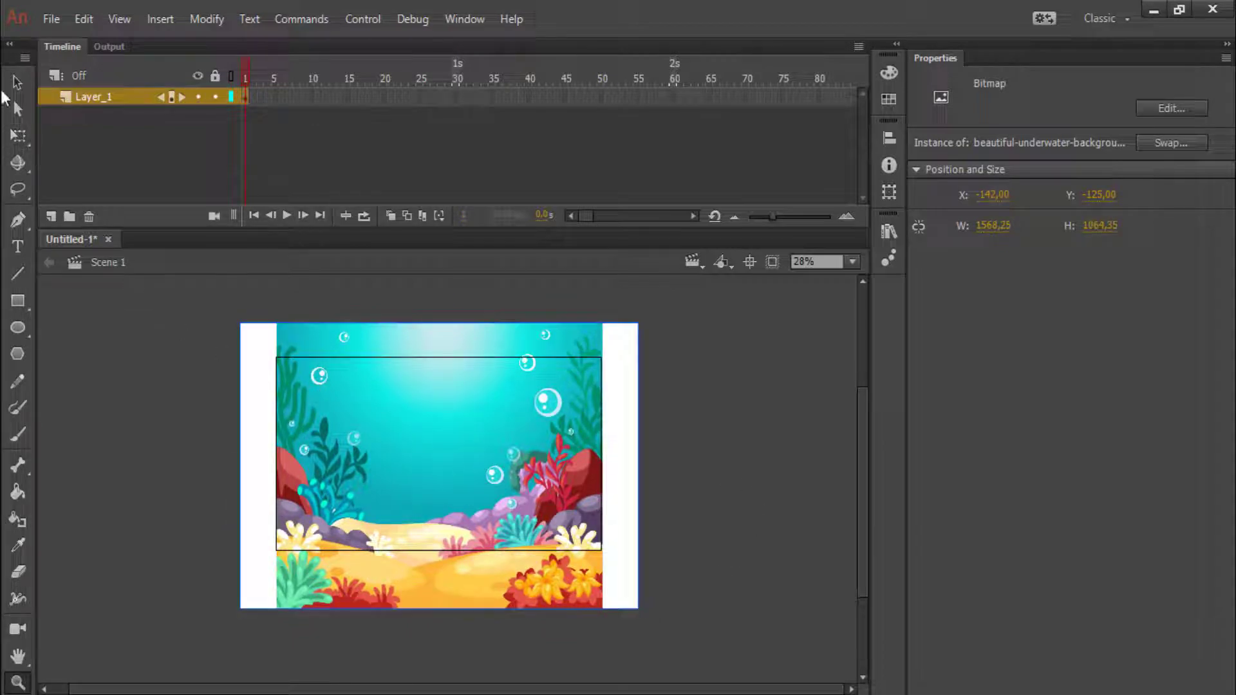
pyautogui.click(16, 82)
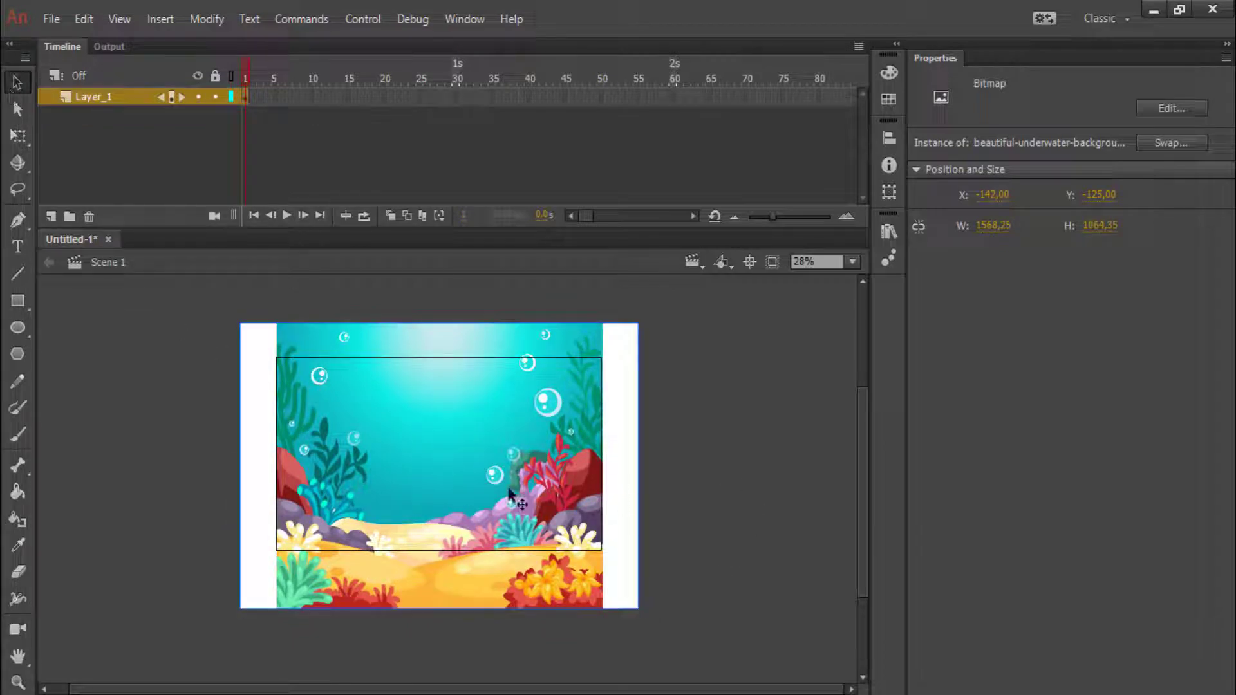
# - Nudge the background up with arrow keys to X -142, Y -234, then zoom into the stage
pyautogui.press('Up')
pyautogui.press('Up')
pyautogui.press('Up')
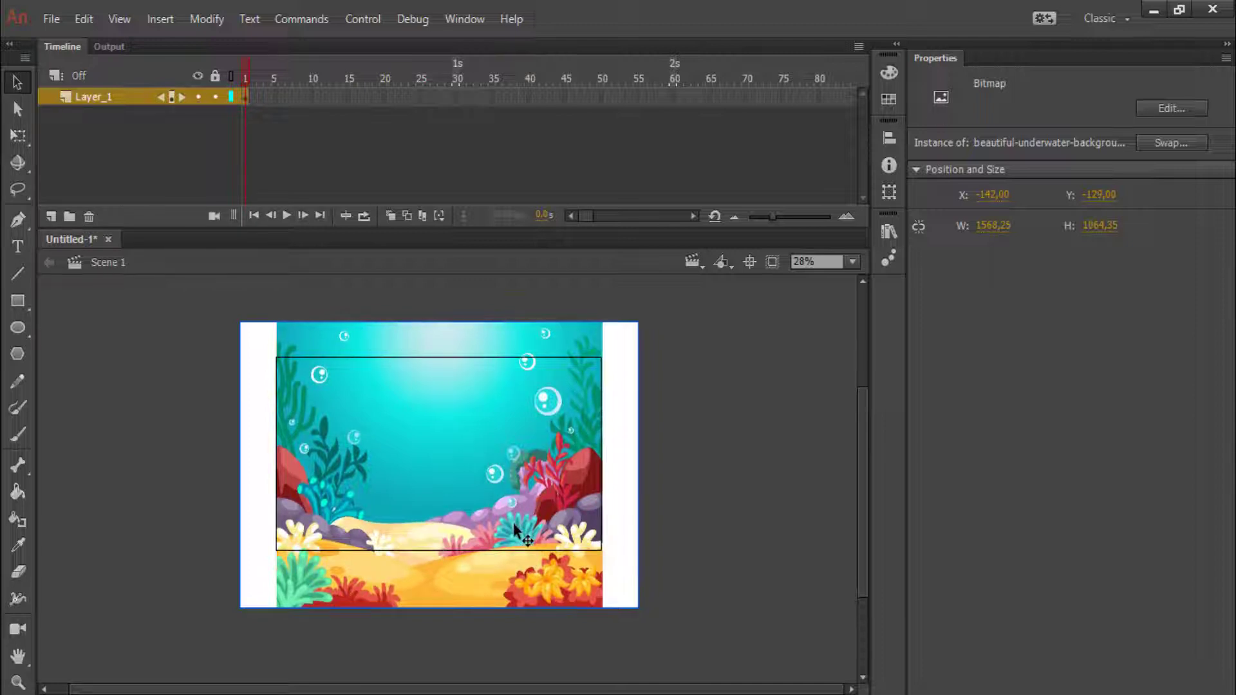
pyautogui.hotkey('shift', 'Up')
pyautogui.hotkey('shift', 'Up')
pyautogui.hotkey('shift', 'Up')
pyautogui.hotkey('shift', 'Up')
pyautogui.hotkey('shift', 'Up')
pyautogui.hotkey('shift', 'Up')
pyautogui.hotkey('shift', 'Up')
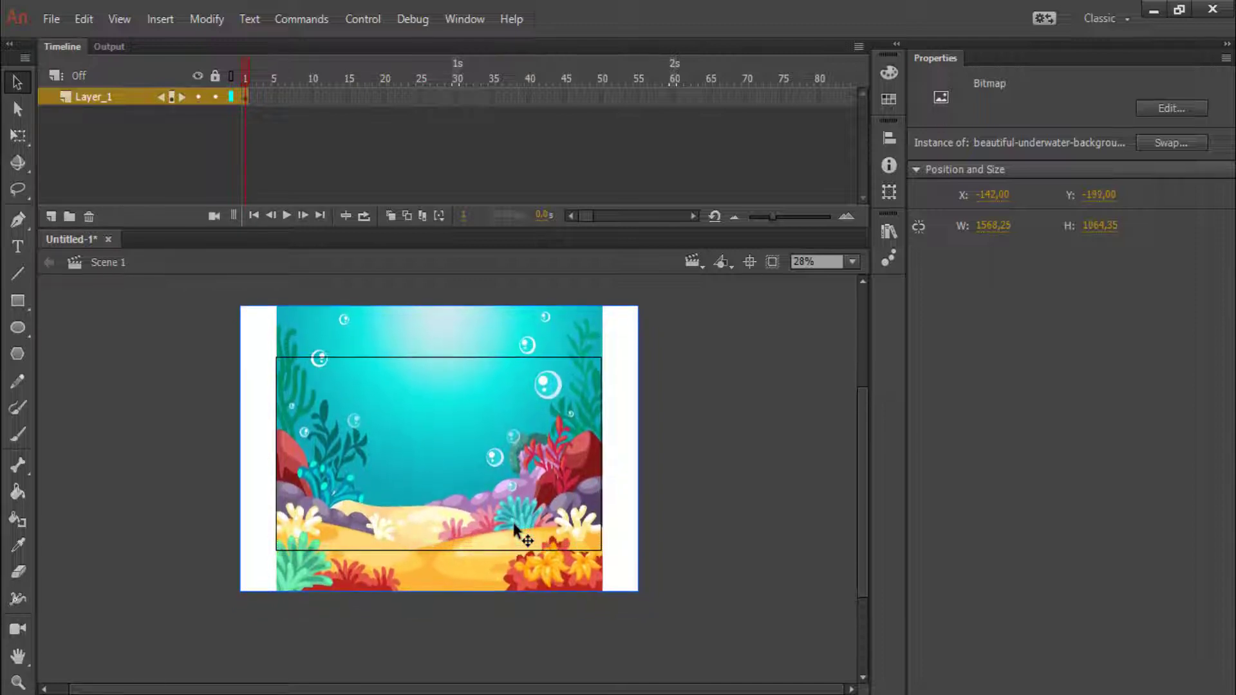
pyautogui.hotkey('shift', 'Up')
pyautogui.hotkey('shift', 'Up')
pyautogui.press('Up')
pyautogui.press('Up')
pyautogui.press('Up')
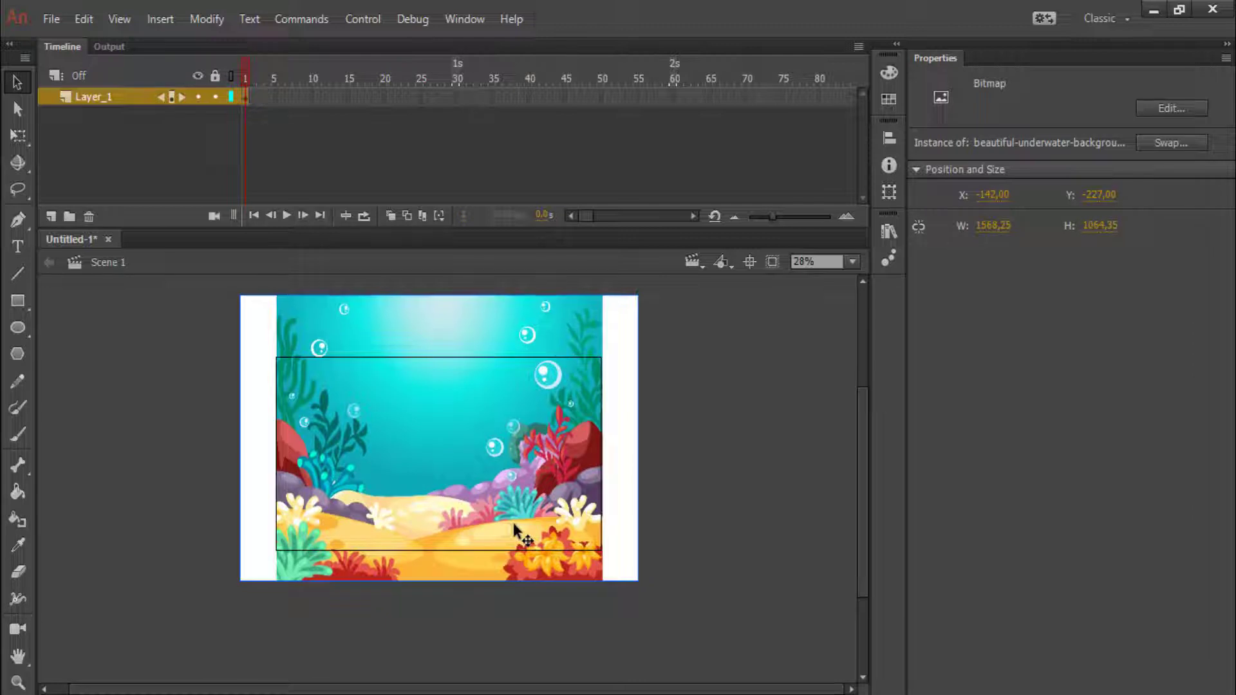
pyautogui.press('Up')
pyautogui.press('Up')
pyautogui.press('Up')
pyautogui.press('Up')
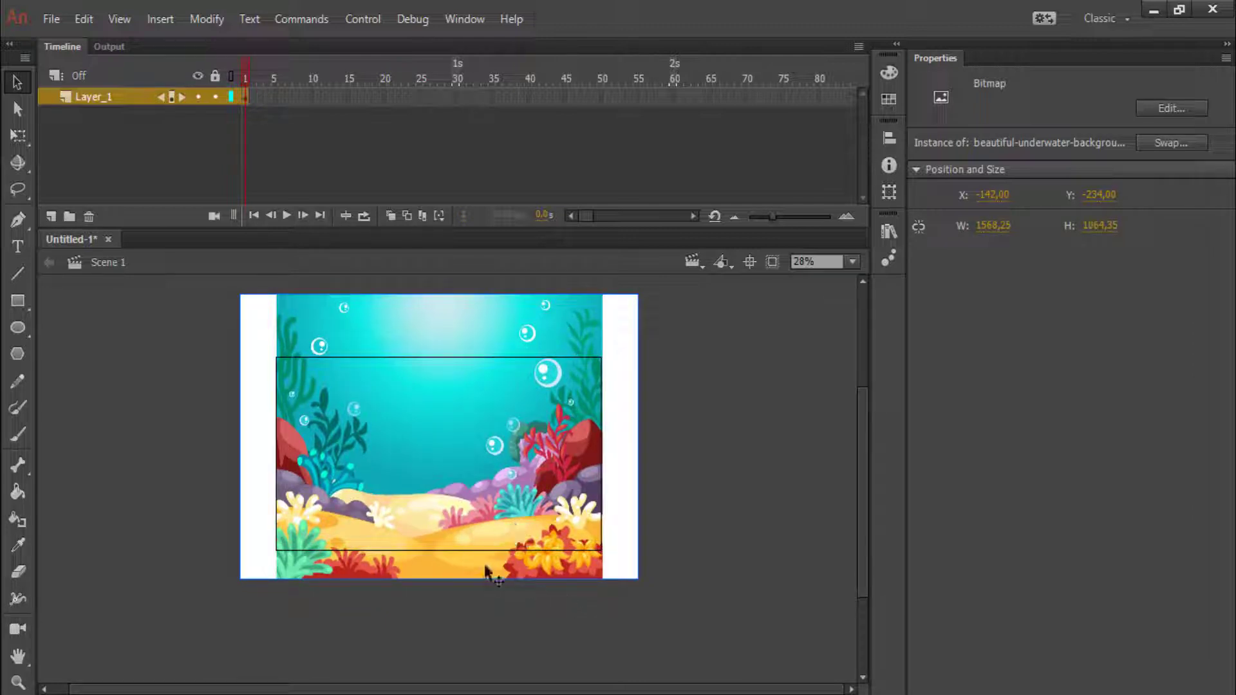
pyautogui.scroll(1, 515, 502)
pyautogui.scroll(-1, 410, 505)
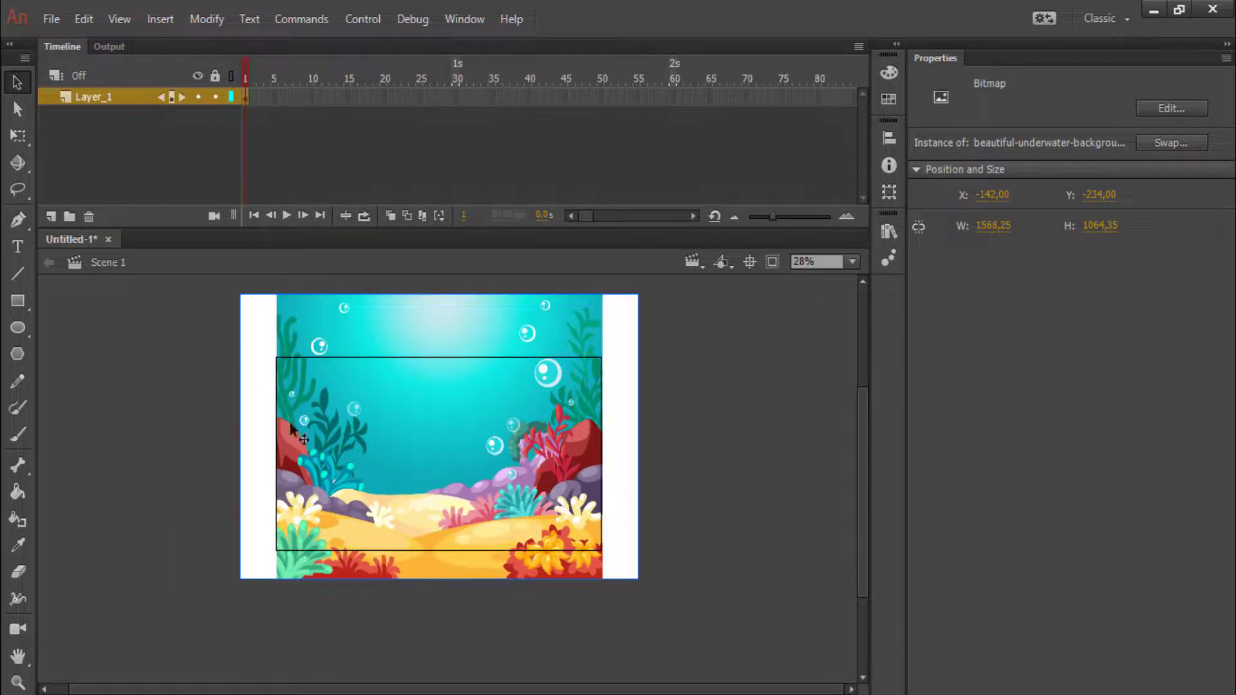
pyautogui.press('z')
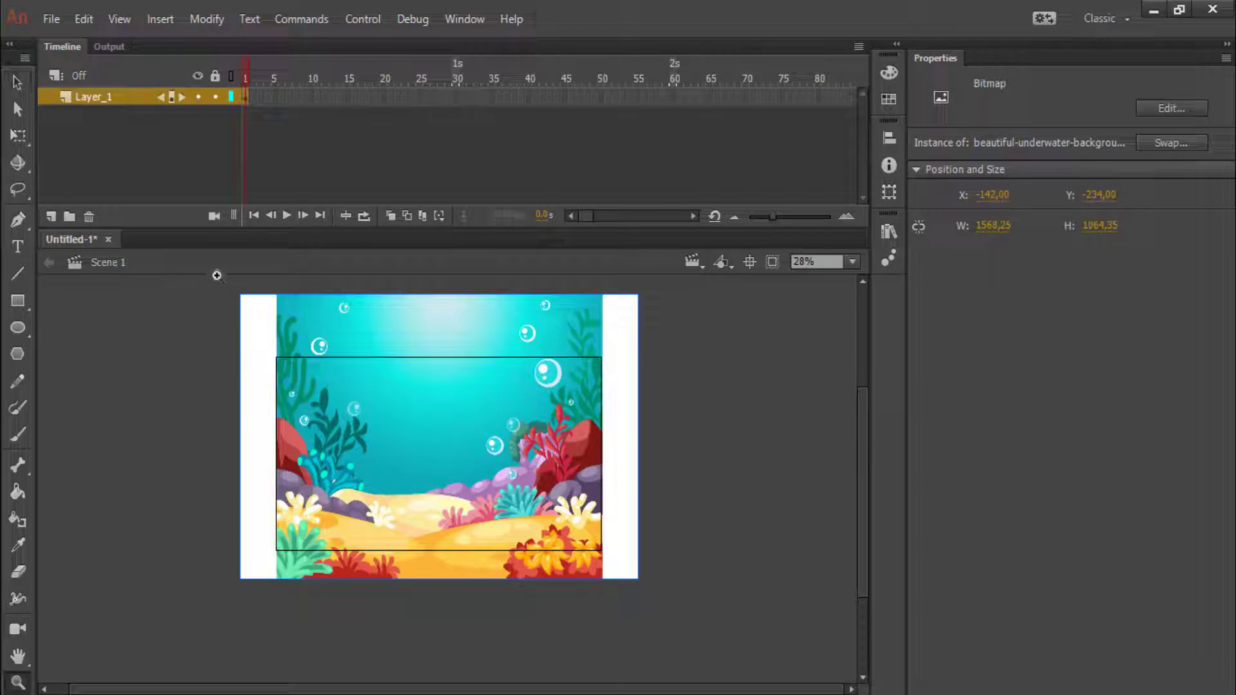
pyautogui.moveTo(215, 285); pyautogui.dragTo(701, 632)
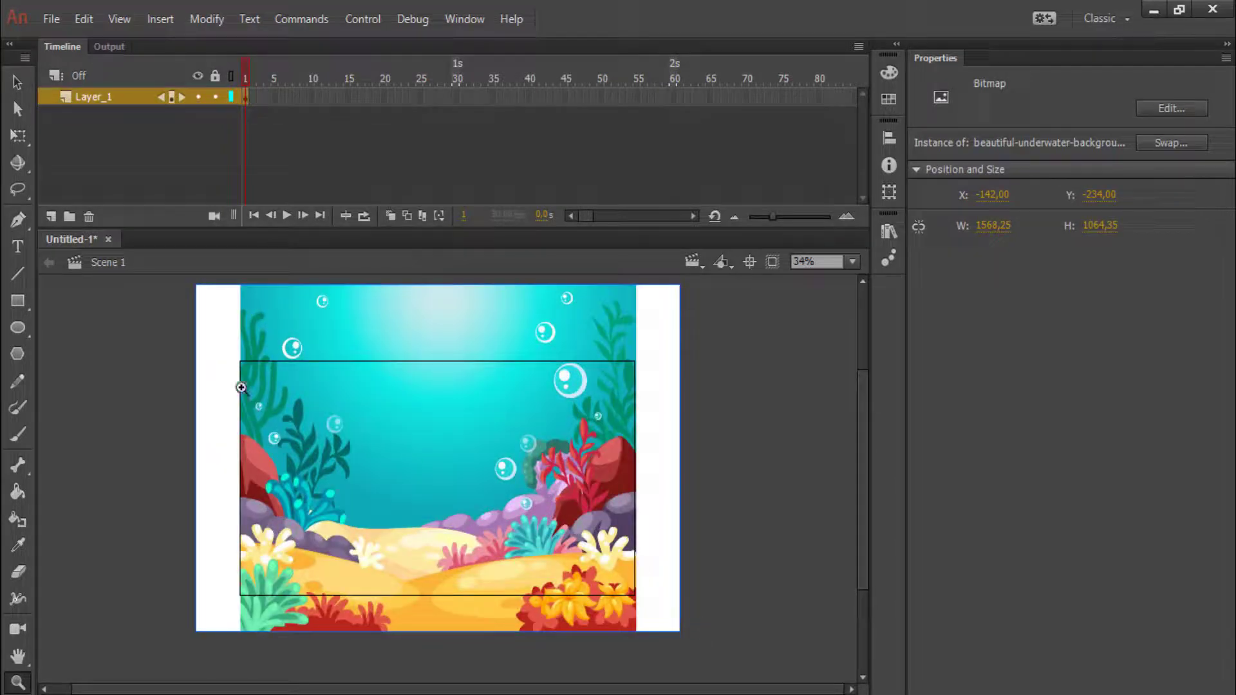
pyautogui.click(18, 82)
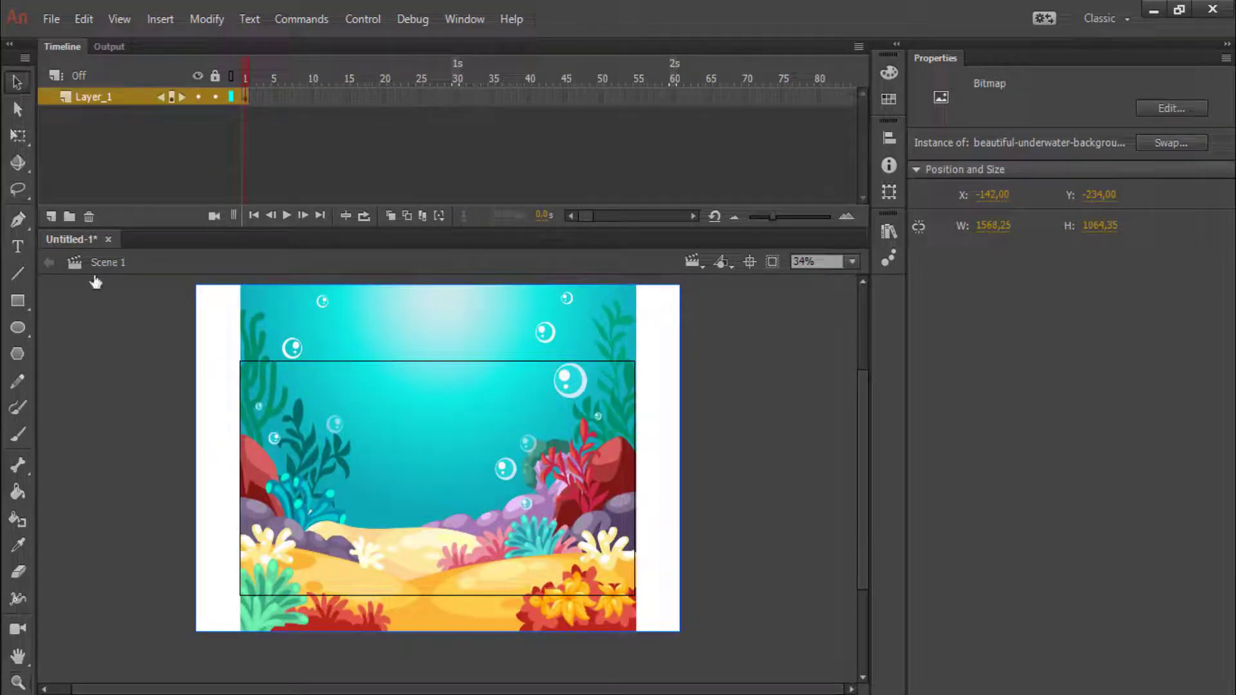
# - Break the 1568×1064 underwater bitmap apart into an editable shape
pyautogui.click(181, 379)
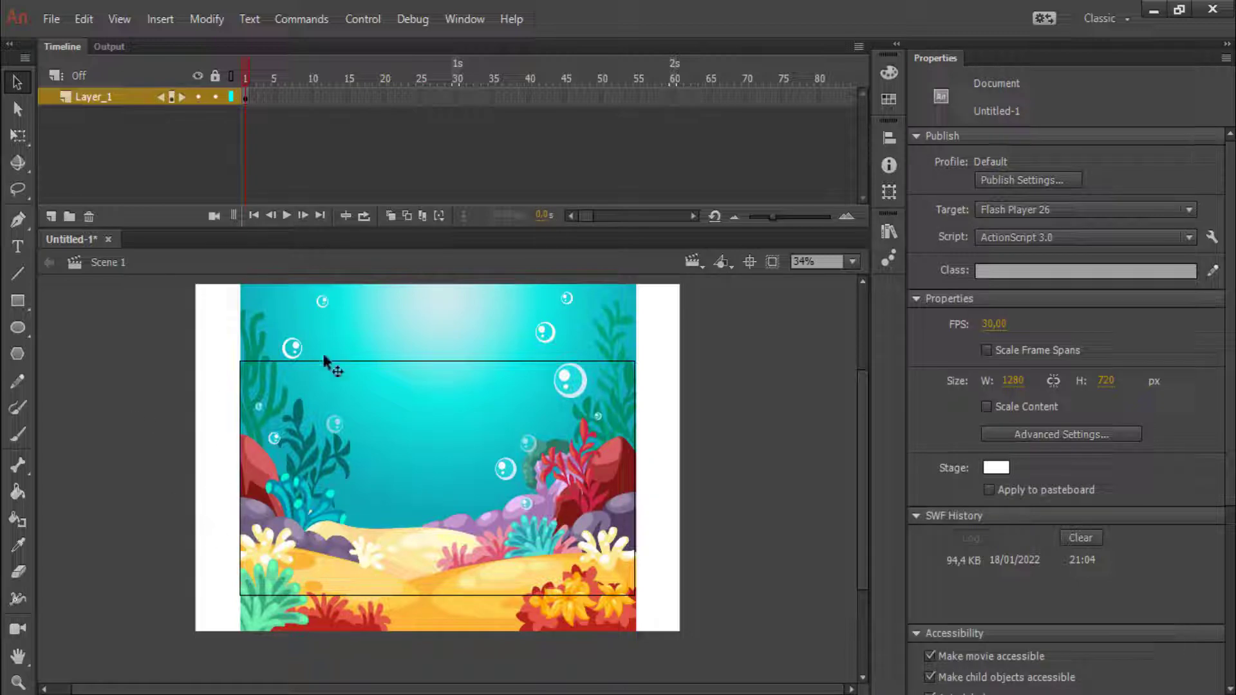
pyautogui.rightClick(446, 315)
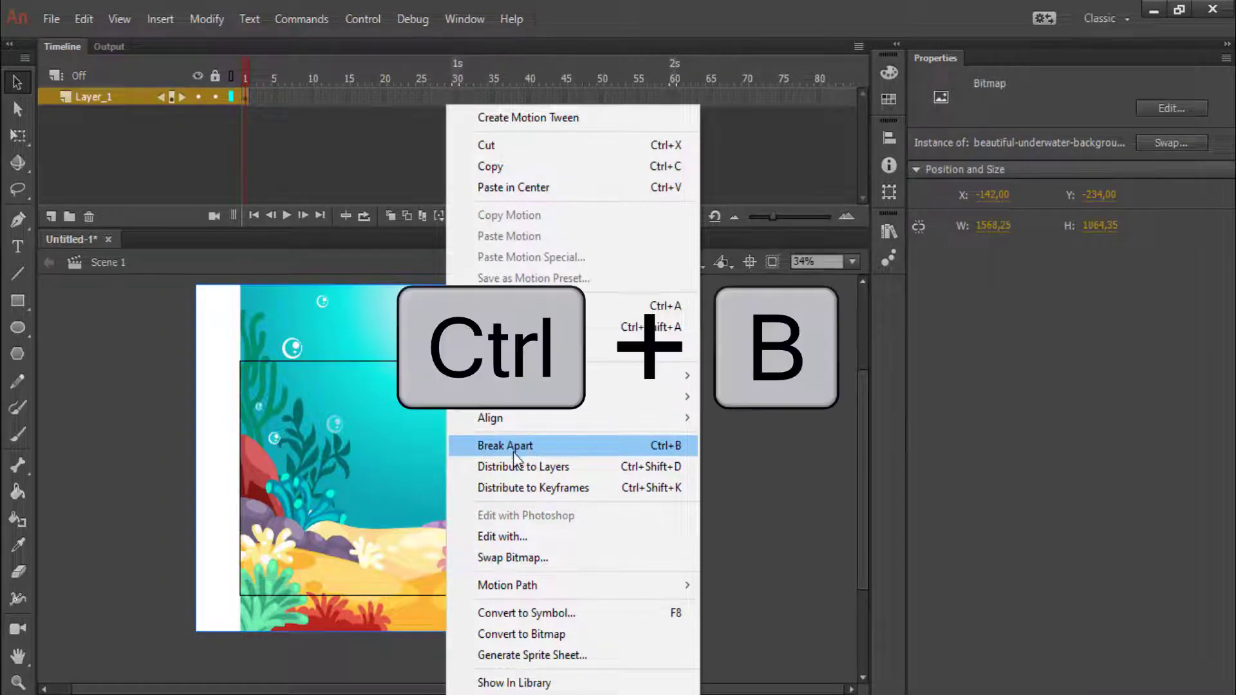
pyautogui.click(532, 447)
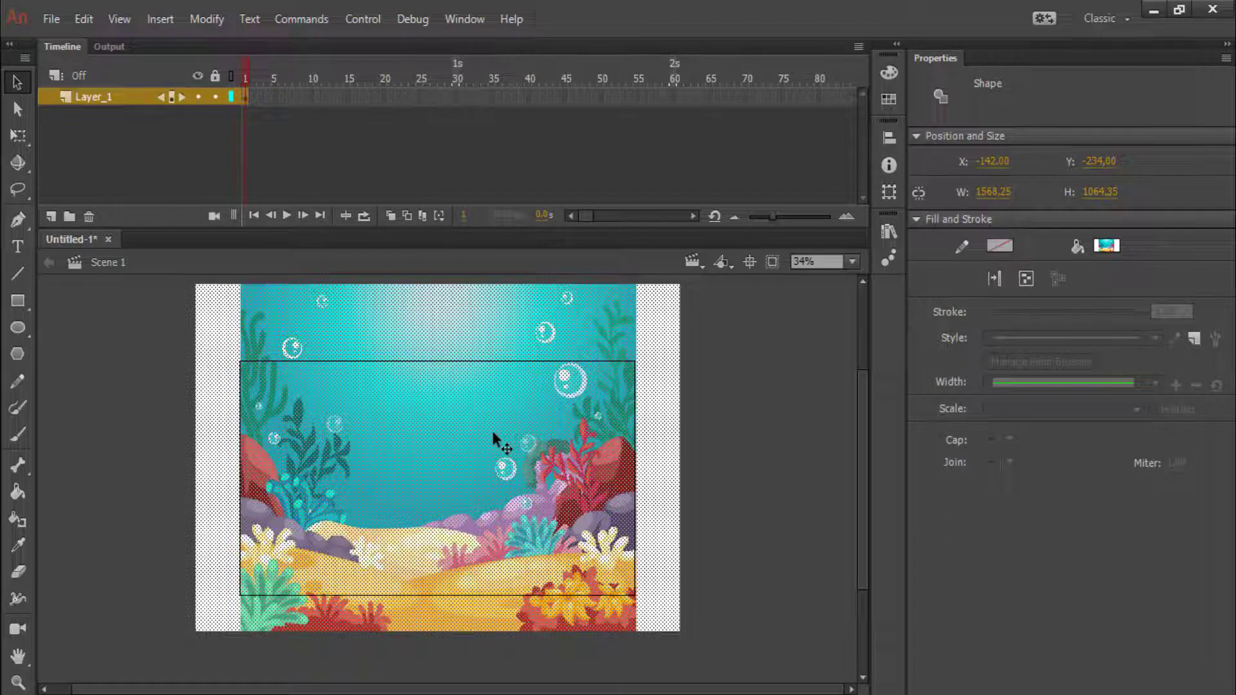
pyautogui.scroll(3, 492, 434)
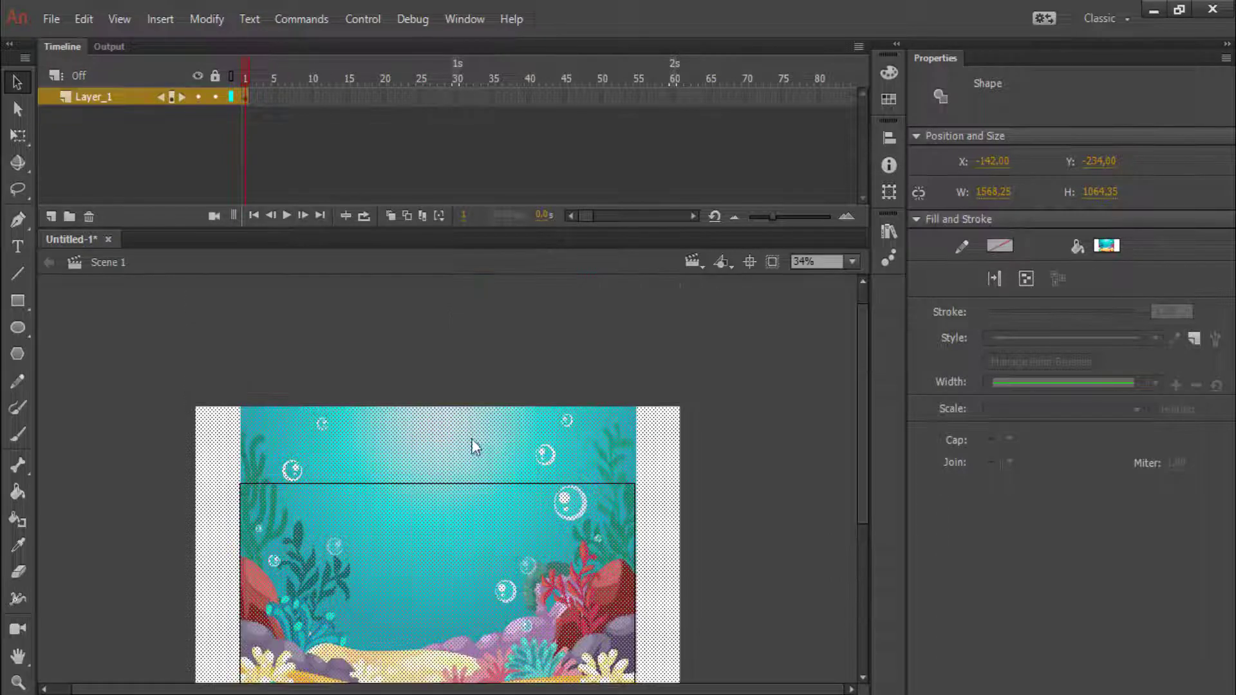
pyautogui.scroll(-3, 475, 442)
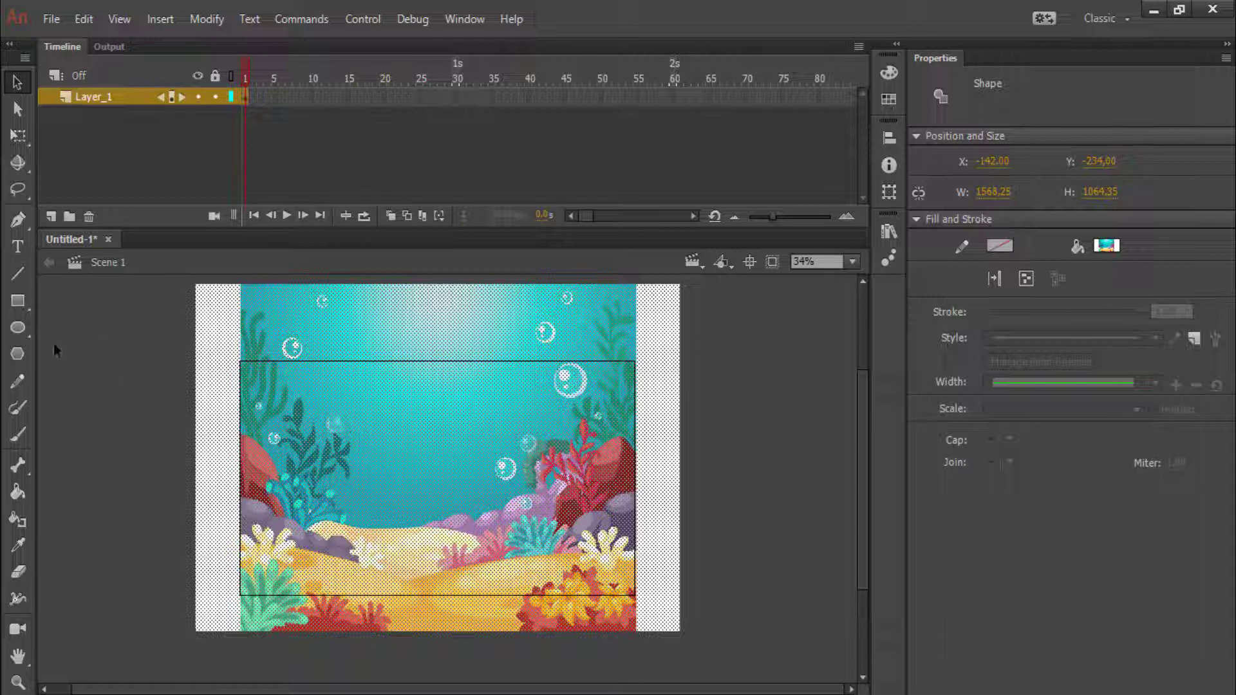
# - Draw a tall teal rectangle, about 355 × 1193, left of the stage
pyautogui.click(23, 302)
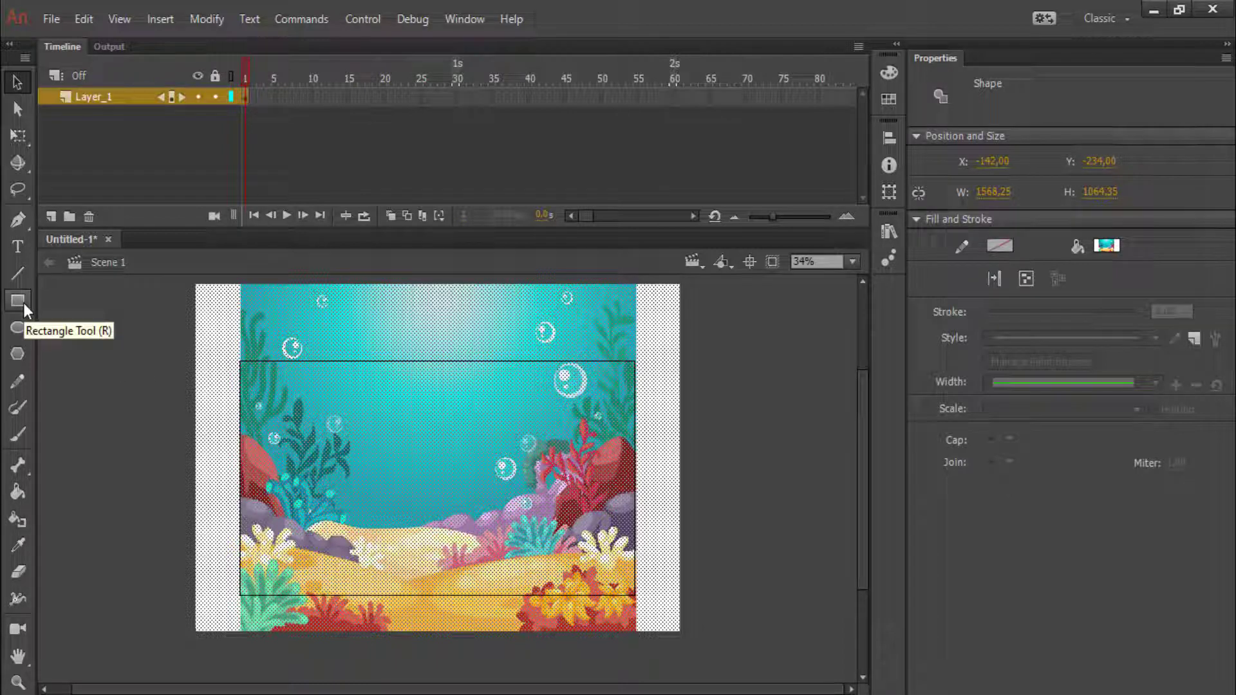
pyautogui.press('r')
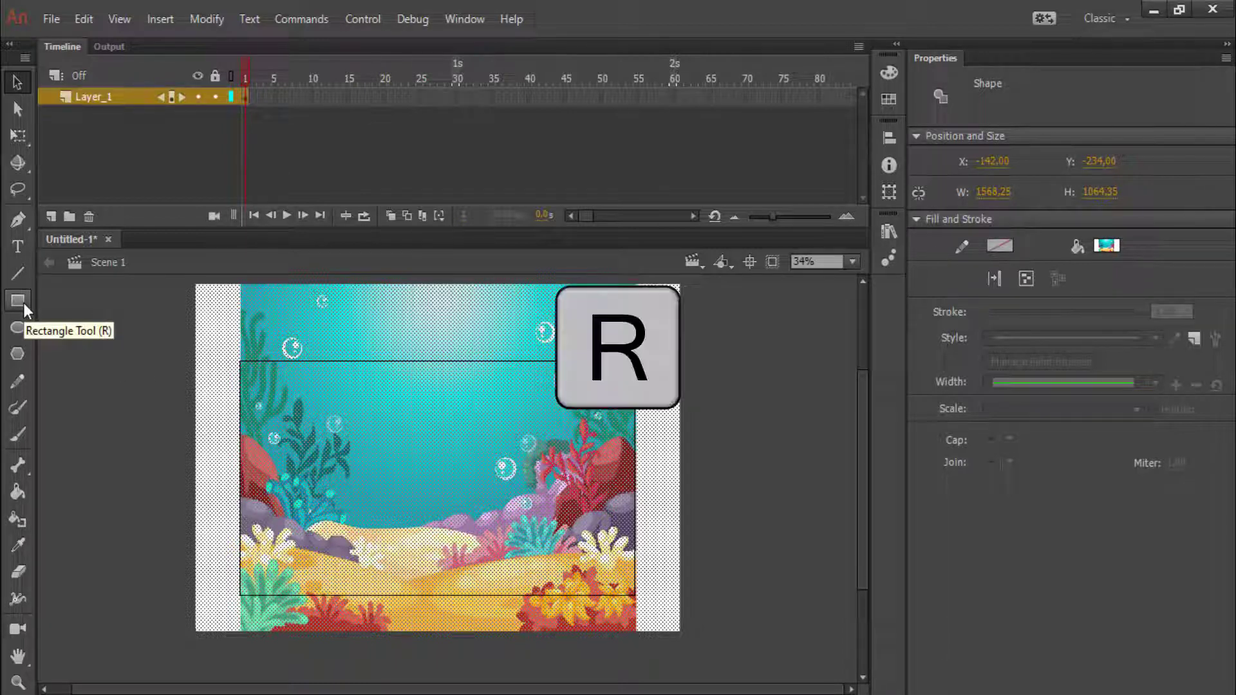
pyautogui.click(21, 300)
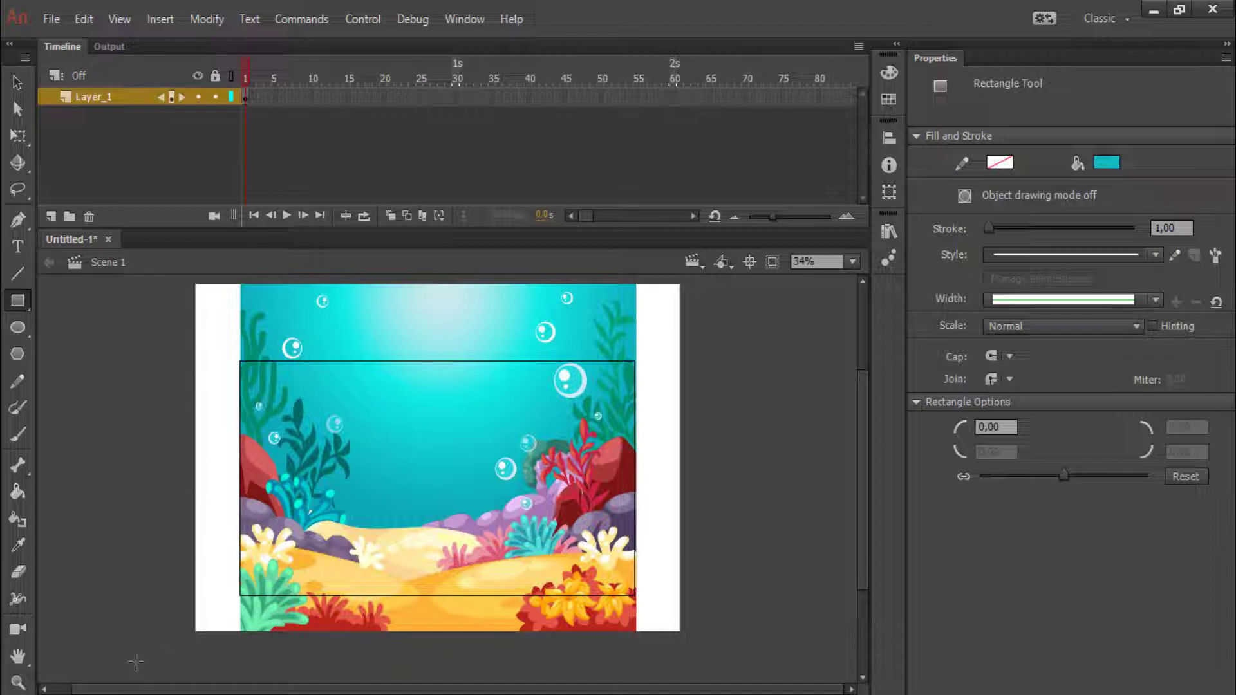
pyautogui.moveTo(135, 662)
pyautogui.mouseDown()
pyautogui.moveTo(241, 610)
pyautogui.moveTo(227, 304)
pyautogui.moveTo(239, 281)
pyautogui.mouseUp()
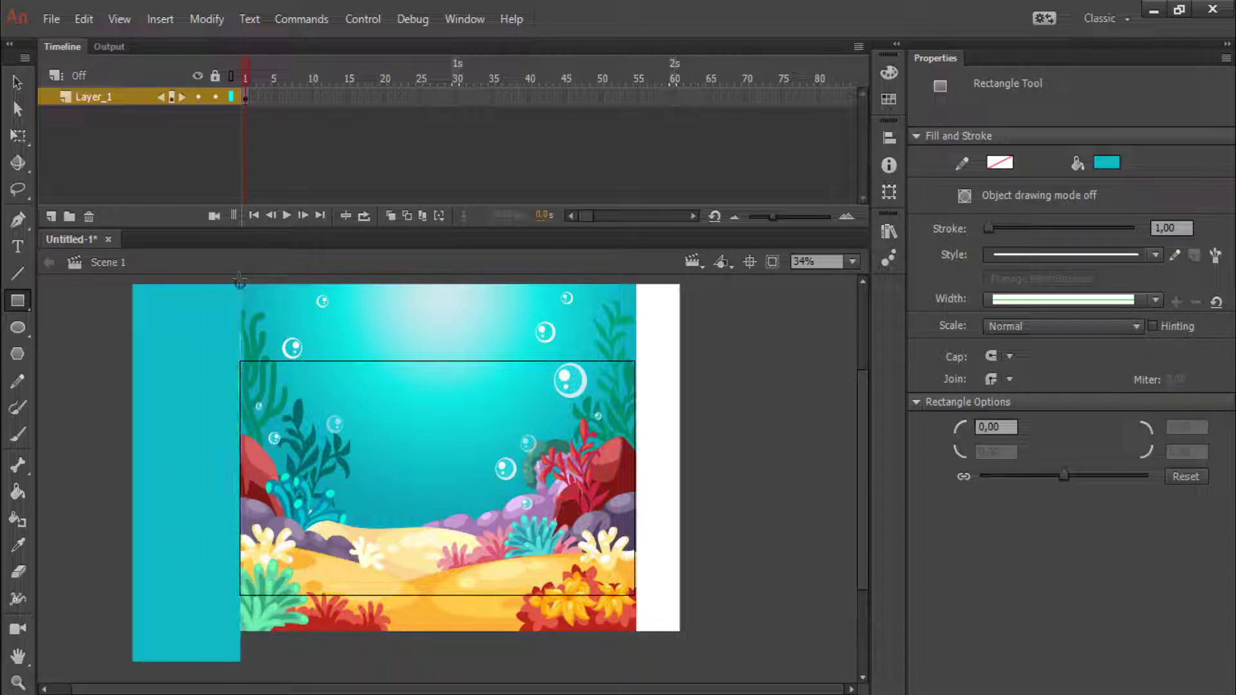
pyautogui.moveTo(240, 281); pyautogui.dragTo(243, 275)
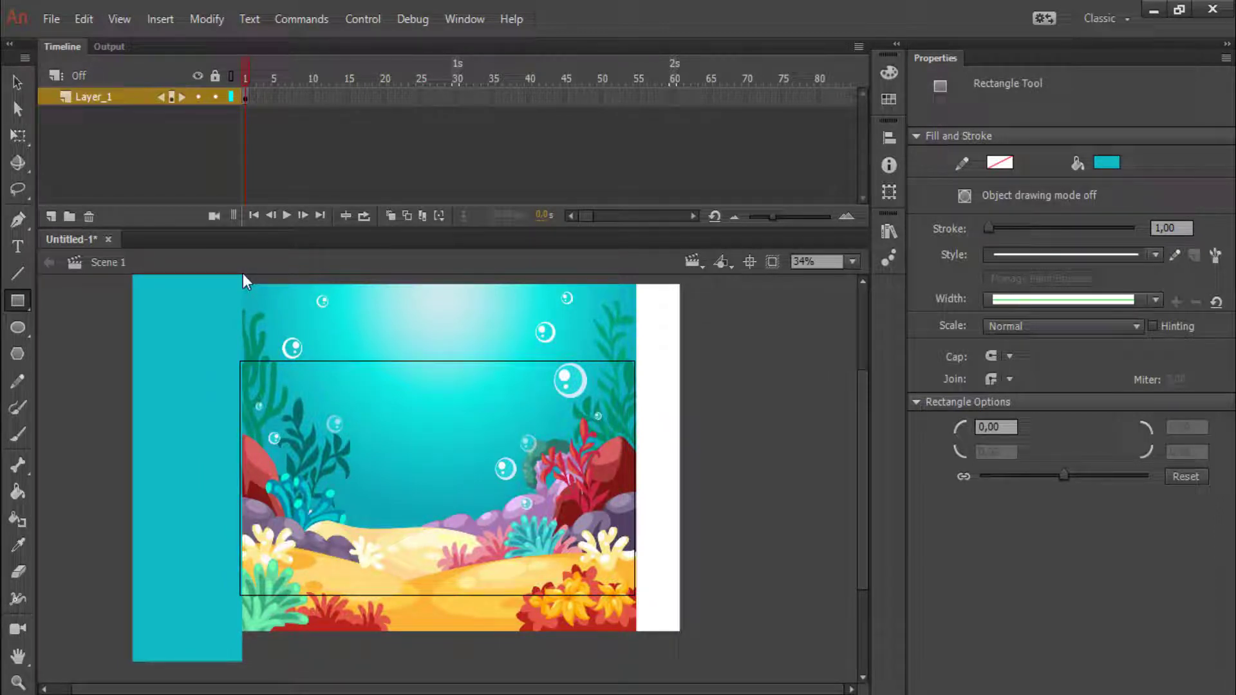
# - Move the teal rectangle further left, clear of the background
pyautogui.click(21, 83)
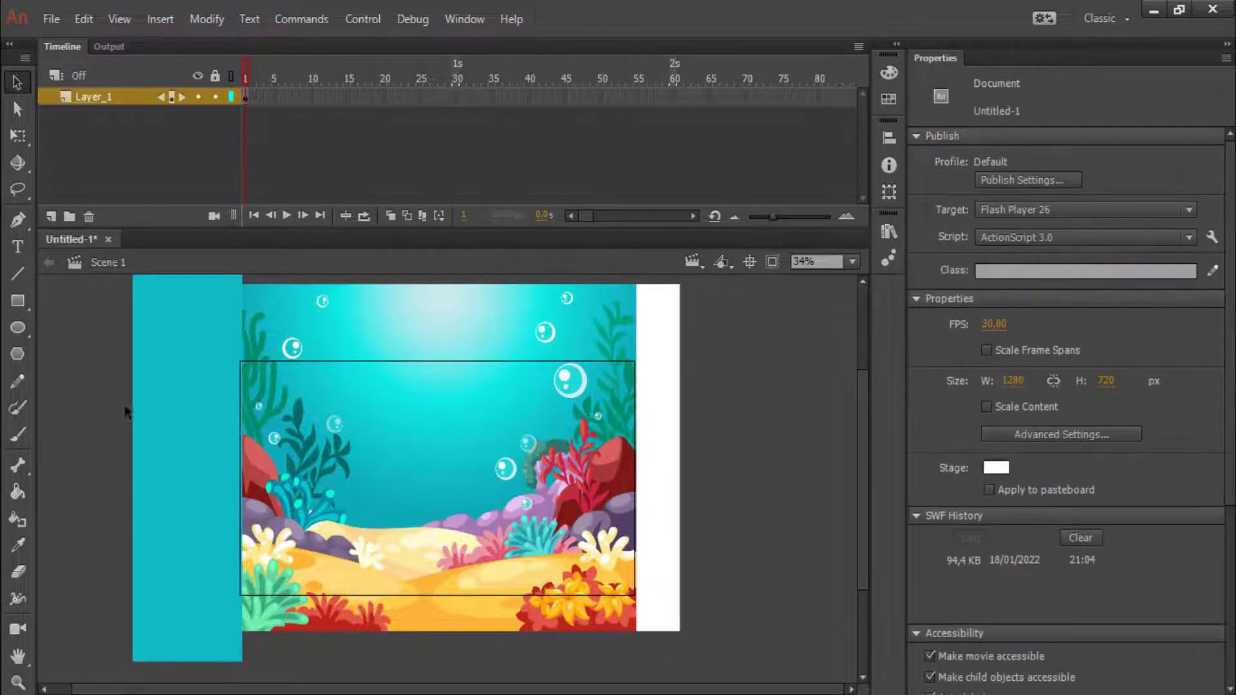
pyautogui.click(170, 435)
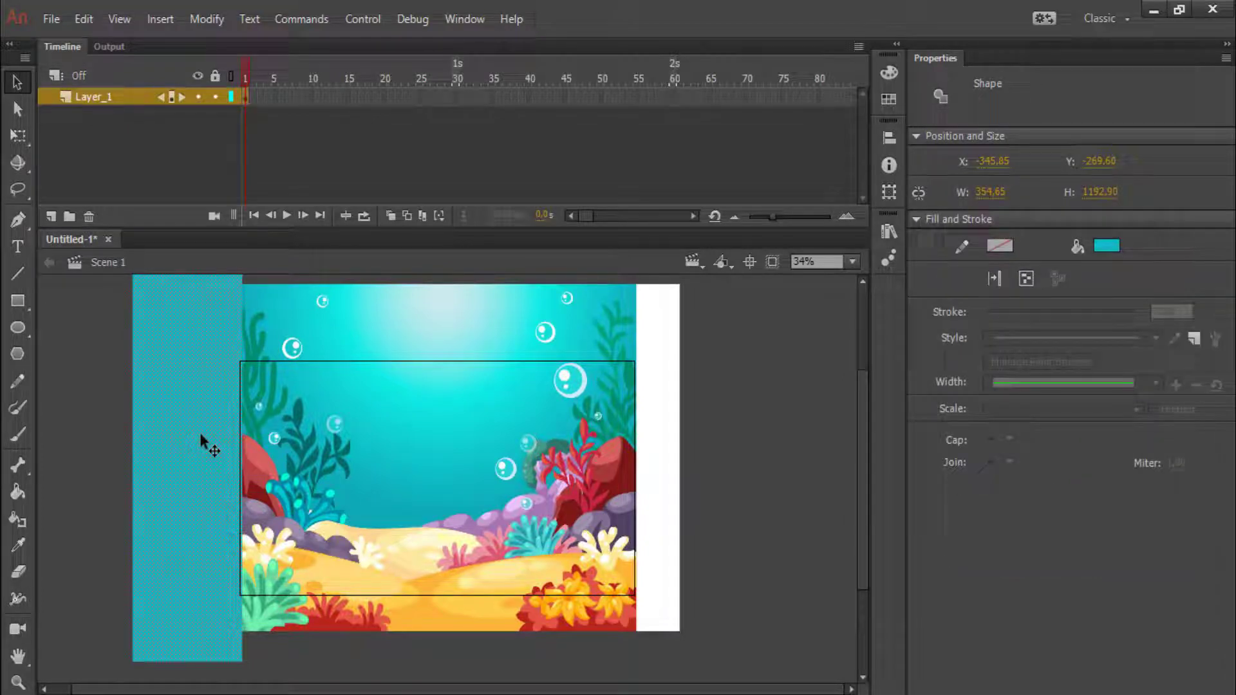
pyautogui.moveTo(201, 441); pyautogui.dragTo(164, 434)
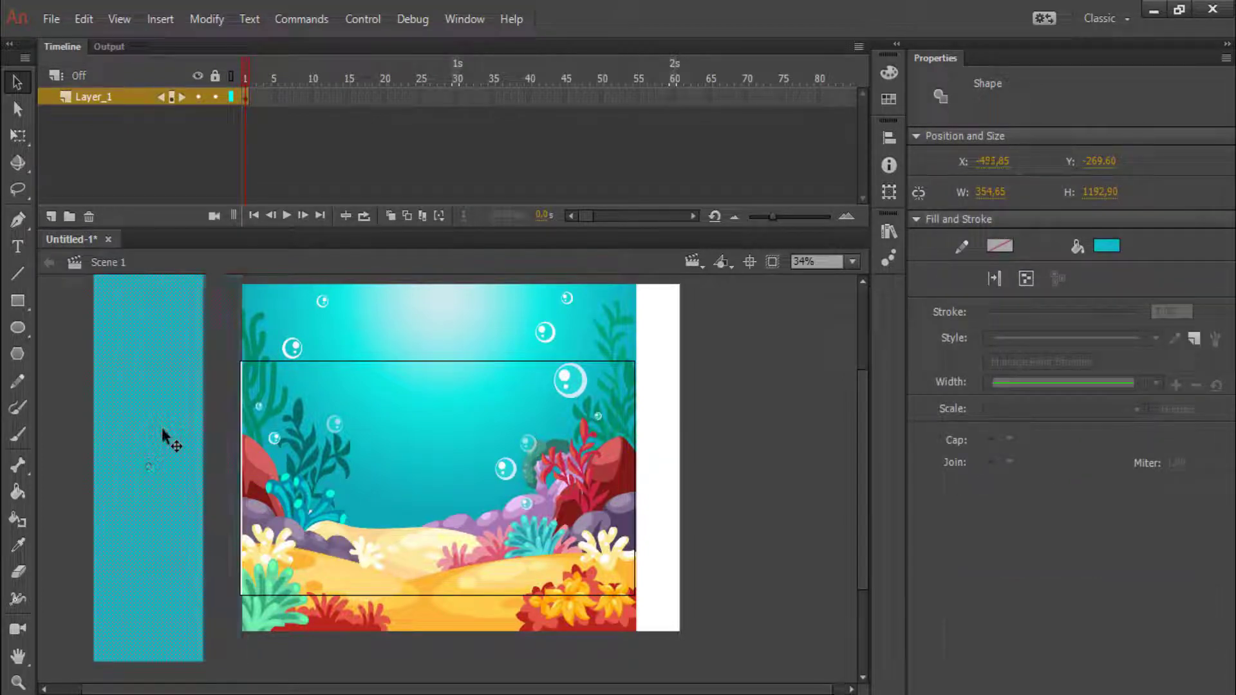
pyautogui.click(226, 410)
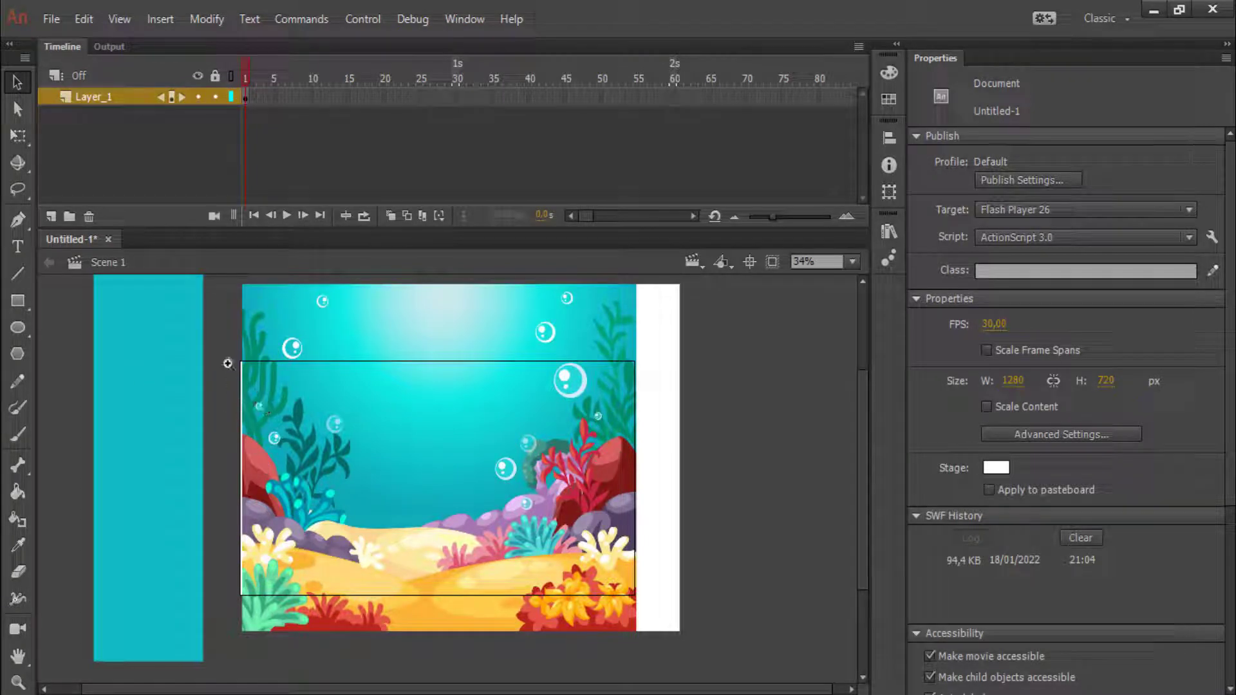
# - Nudge the underwater image left so it sits flush with the stage's left edge
pyautogui.press('z')
pyautogui.click(227, 340)
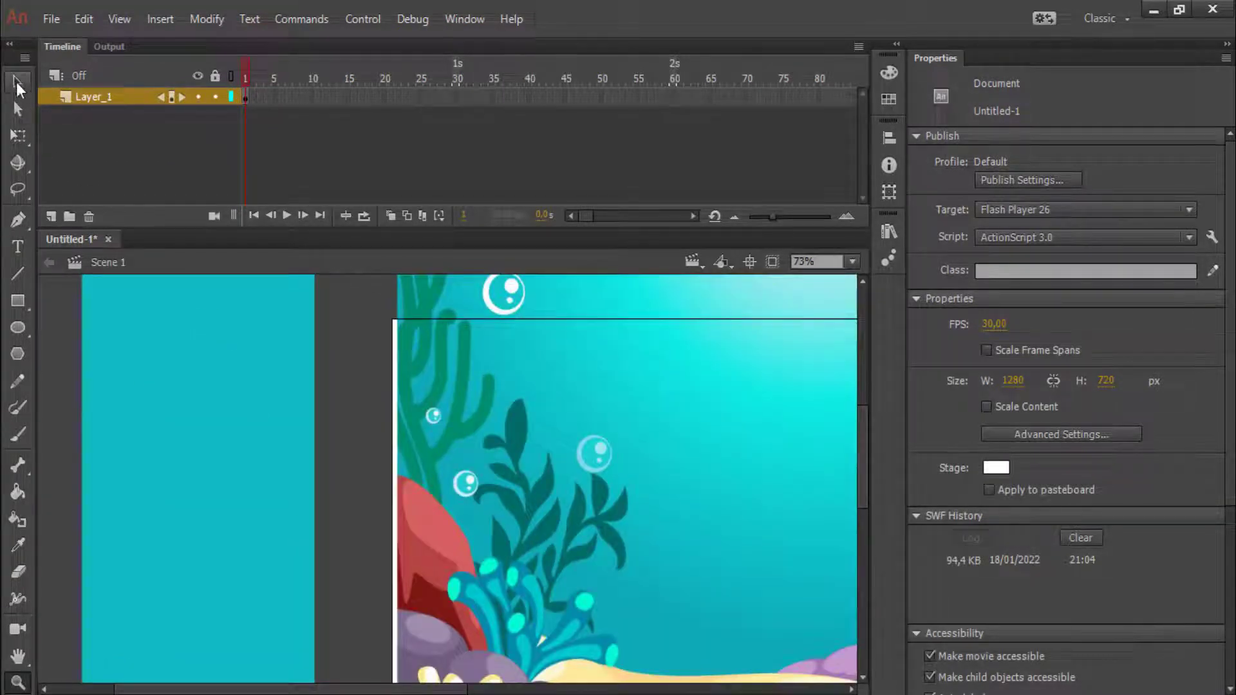
pyautogui.click(17, 83)
pyautogui.click(475, 472)
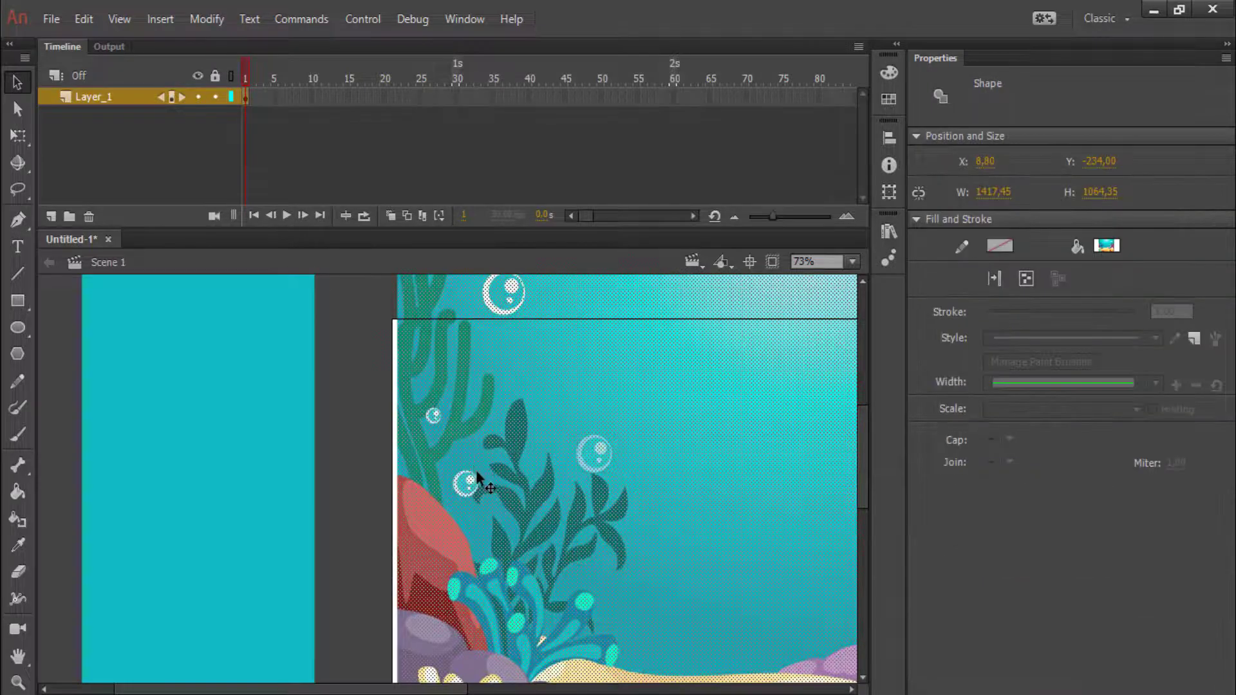
pyautogui.press('Left')
pyautogui.press('Left')
pyautogui.press('Left')
pyautogui.press('Left')
pyautogui.press('Left')
pyautogui.press('Left')
pyautogui.press('Left')
pyautogui.press('Left')
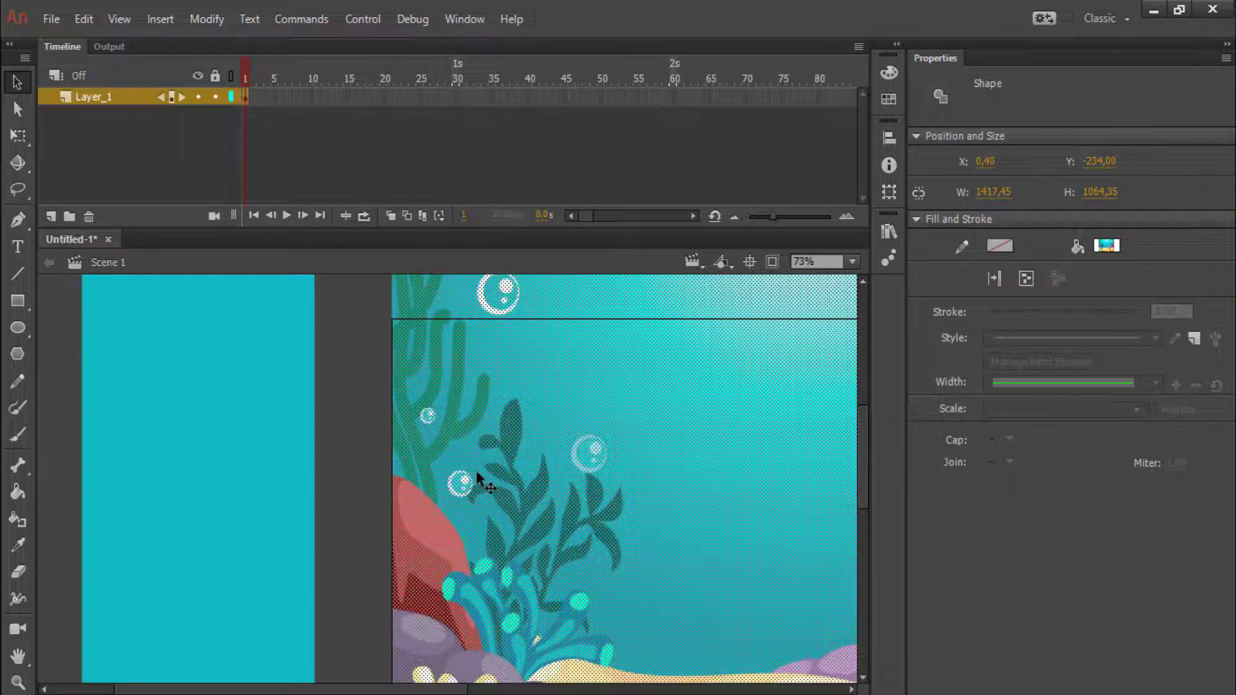
pyautogui.scroll(-5, 637, 546)
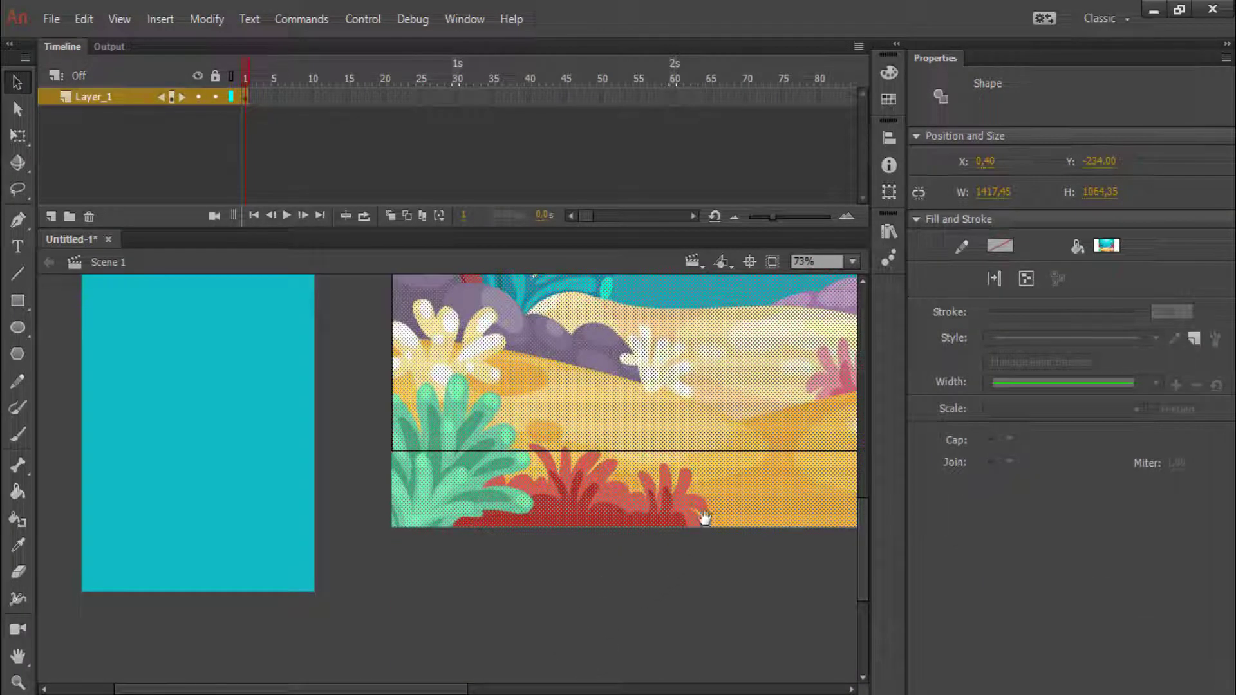
pyautogui.moveTo(704, 510); pyautogui.dragTo(220, 522)
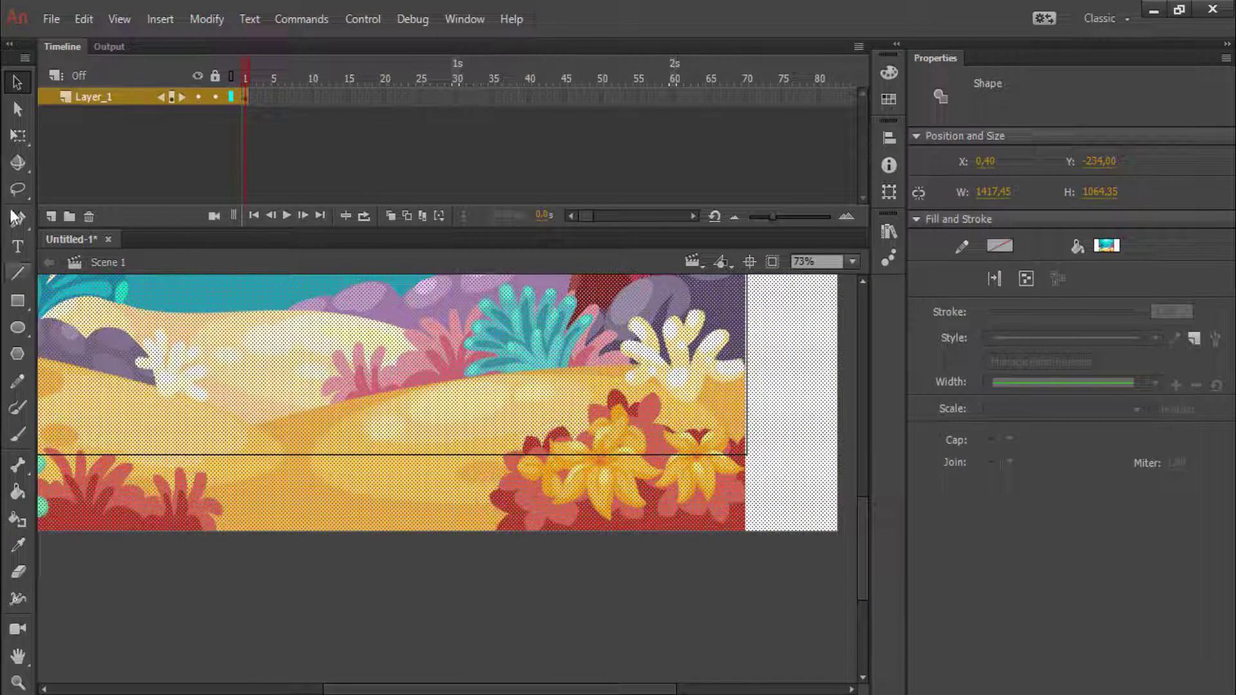
# - Enlarge the image to about 1437 × 1079 from its bottom-right handle
pyautogui.click(18, 137)
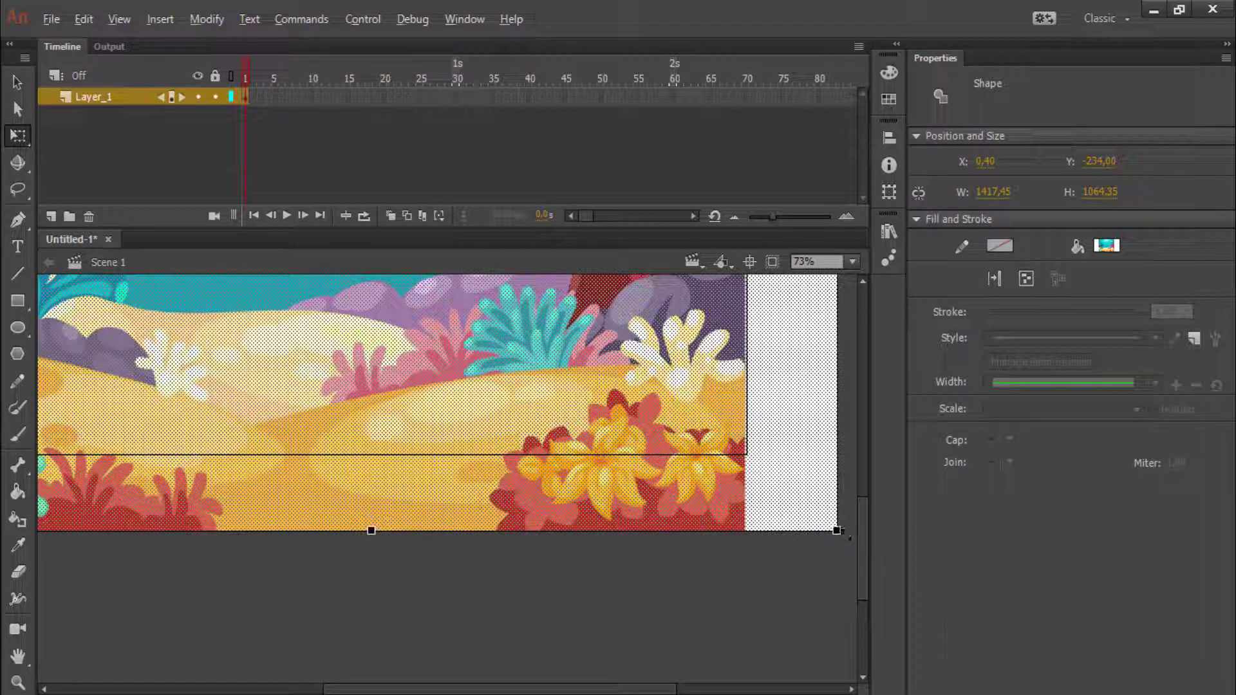
pyautogui.moveTo(839, 532); pyautogui.dragTo(850, 561)
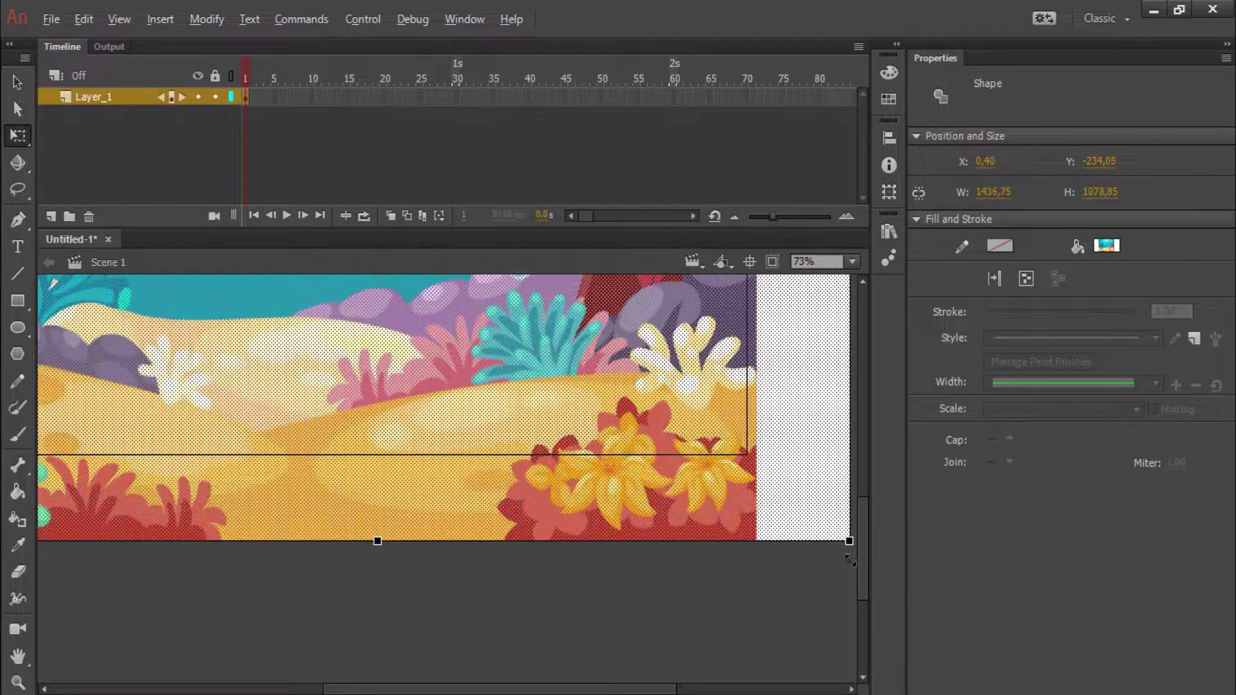
pyautogui.press('z')
pyautogui.keyDown('alt'); pyautogui.click(609, 597); pyautogui.keyUp('alt')
pyautogui.keyDown('alt'); pyautogui.click(608, 598); pyautogui.keyUp('alt')
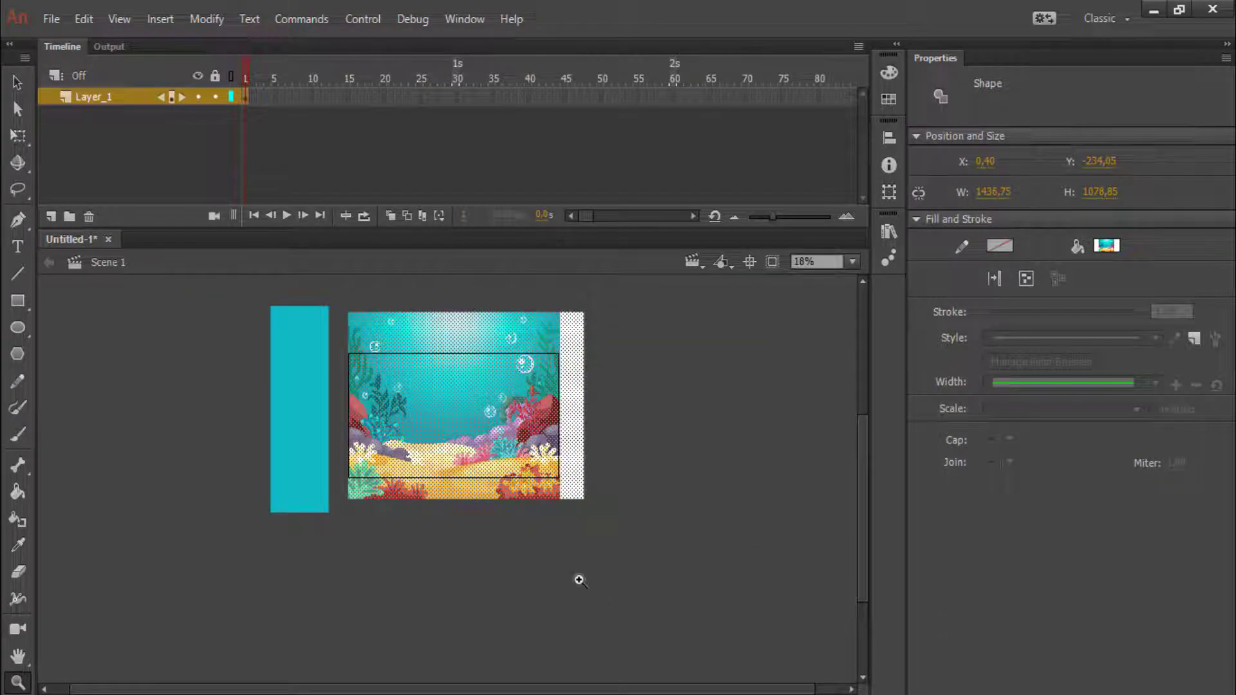
pyautogui.moveTo(258, 287)
pyautogui.mouseDown()
pyautogui.moveTo(589, 486)
pyautogui.moveTo(643, 563)
pyautogui.mouseUp()
# - Drag the teal rectangle off the background toward the right side of the stage
pyautogui.click(18, 82)
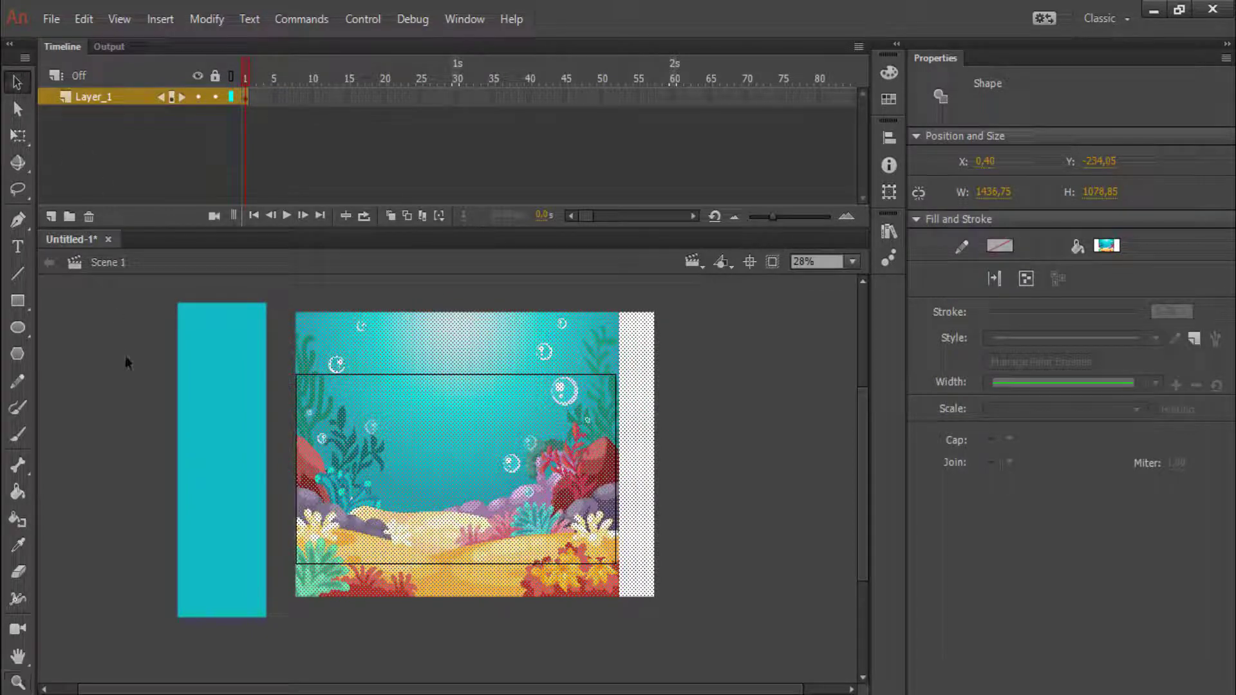
pyautogui.click(125, 358)
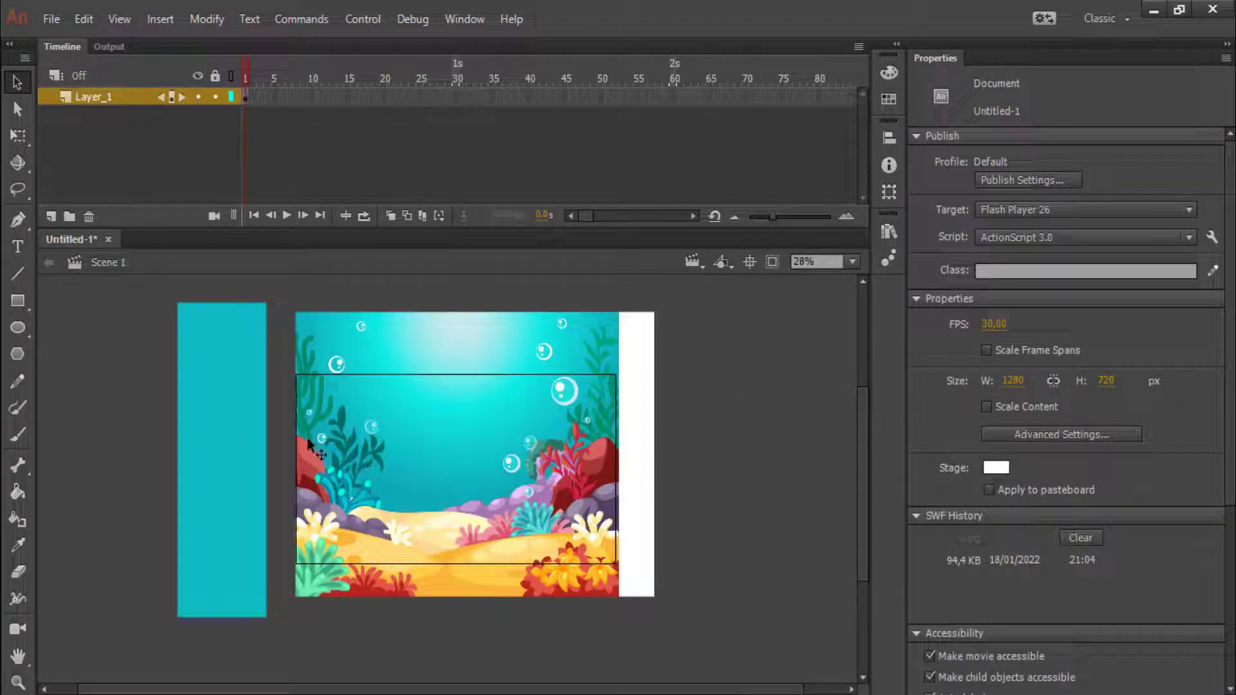
pyautogui.moveTo(213, 420); pyautogui.dragTo(670, 412)
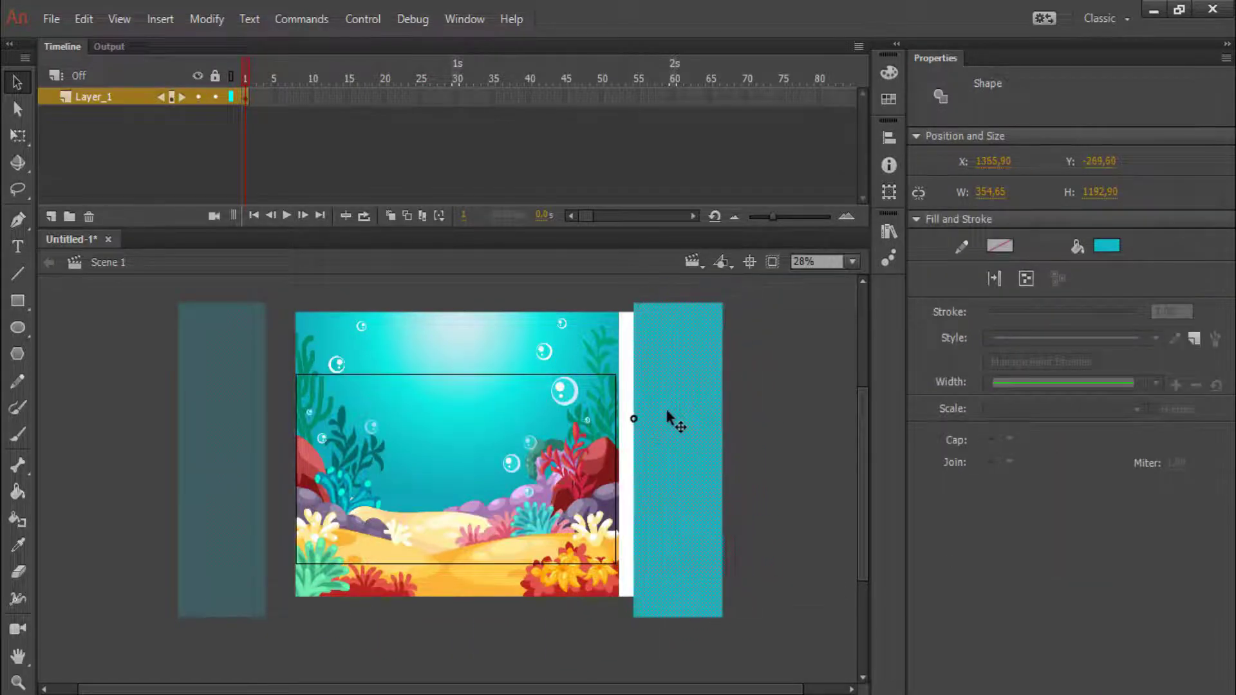
pyautogui.moveTo(670, 412); pyautogui.dragTo(712, 407)
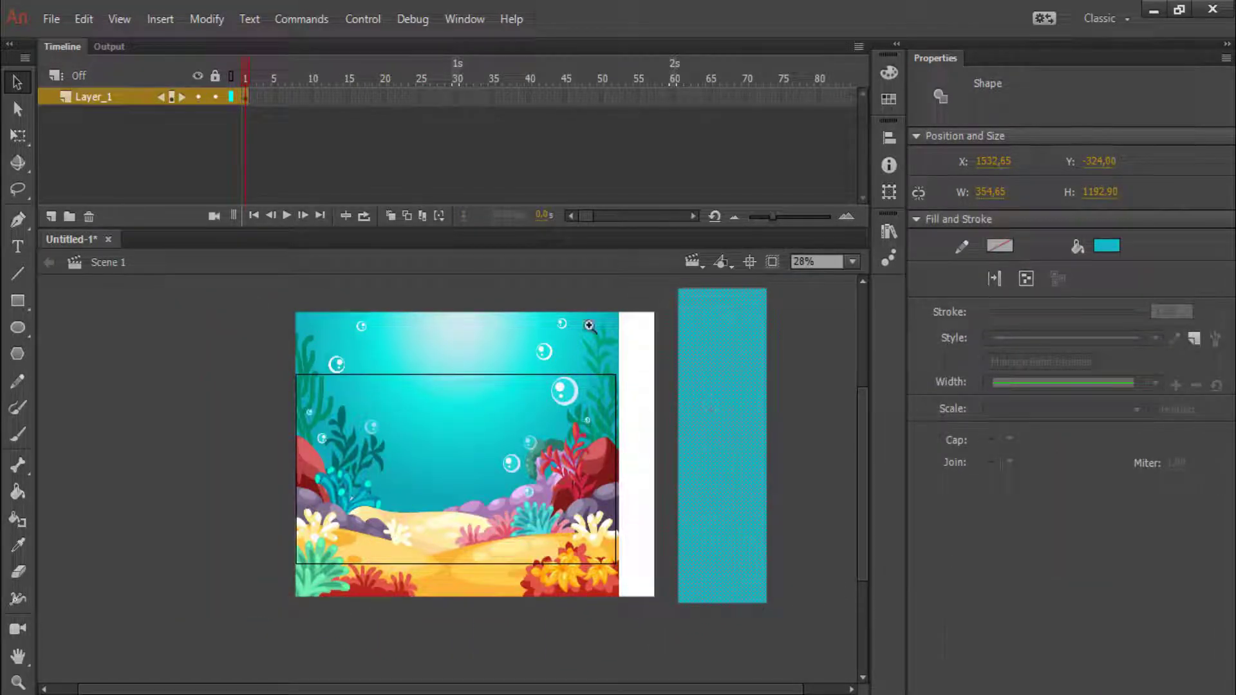
pyautogui.press('z')
pyautogui.moveTo(562, 287); pyautogui.dragTo(798, 638)
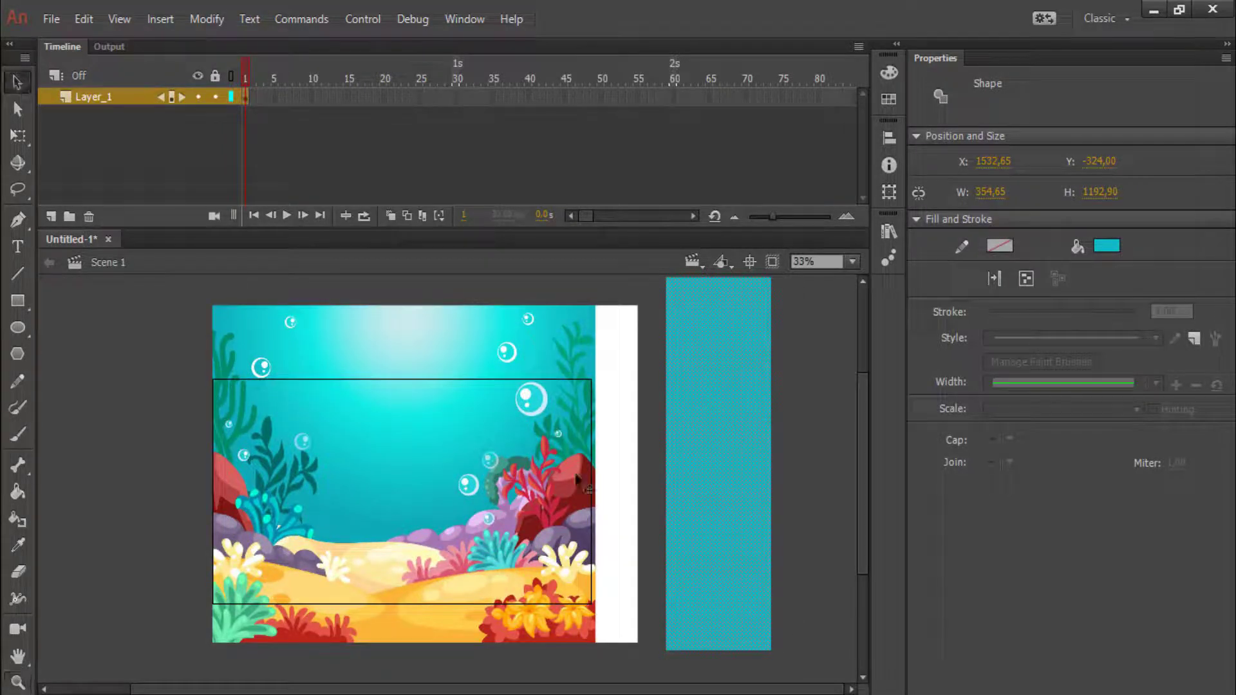
pyautogui.moveTo(430, 275); pyautogui.dragTo(779, 662)
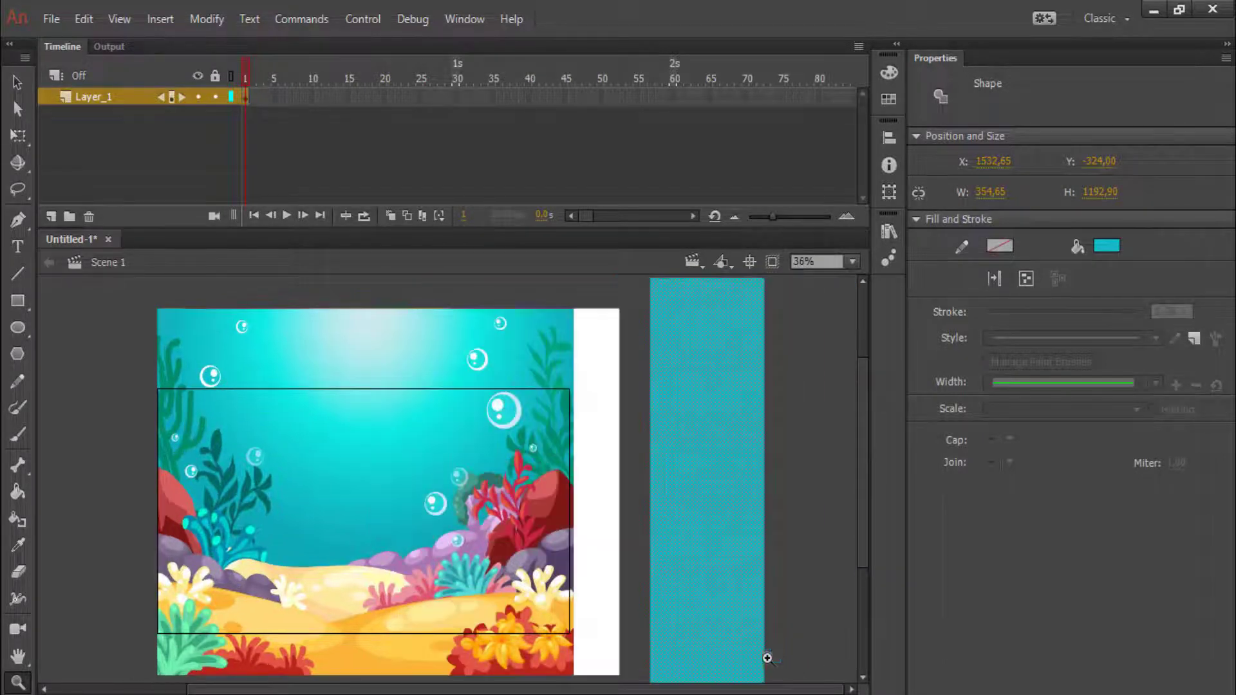
pyautogui.click(18, 81)
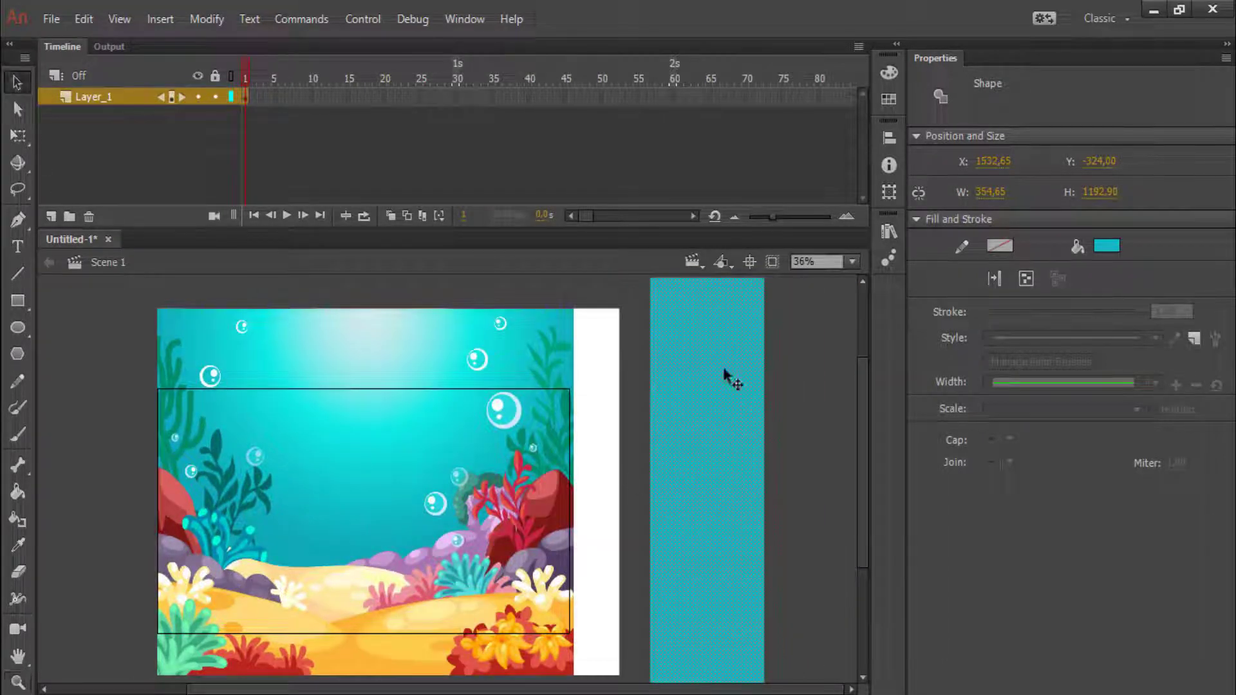
# - Reposition the teal rectangle on the pasteboard right of the stage, near X 1460, Y −473
pyautogui.moveTo(725, 433)
pyautogui.mouseDown()
pyautogui.moveTo(658, 426)
pyautogui.moveTo(643, 441)
pyautogui.mouseUp()
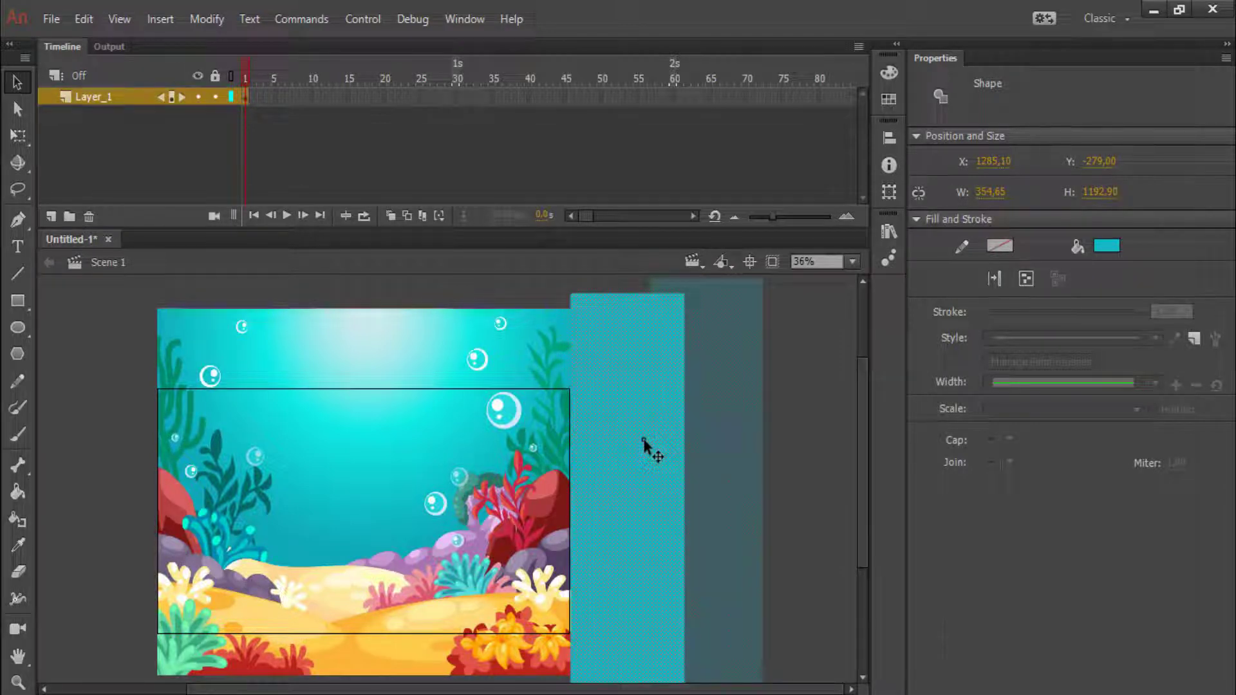
pyautogui.click(709, 459)
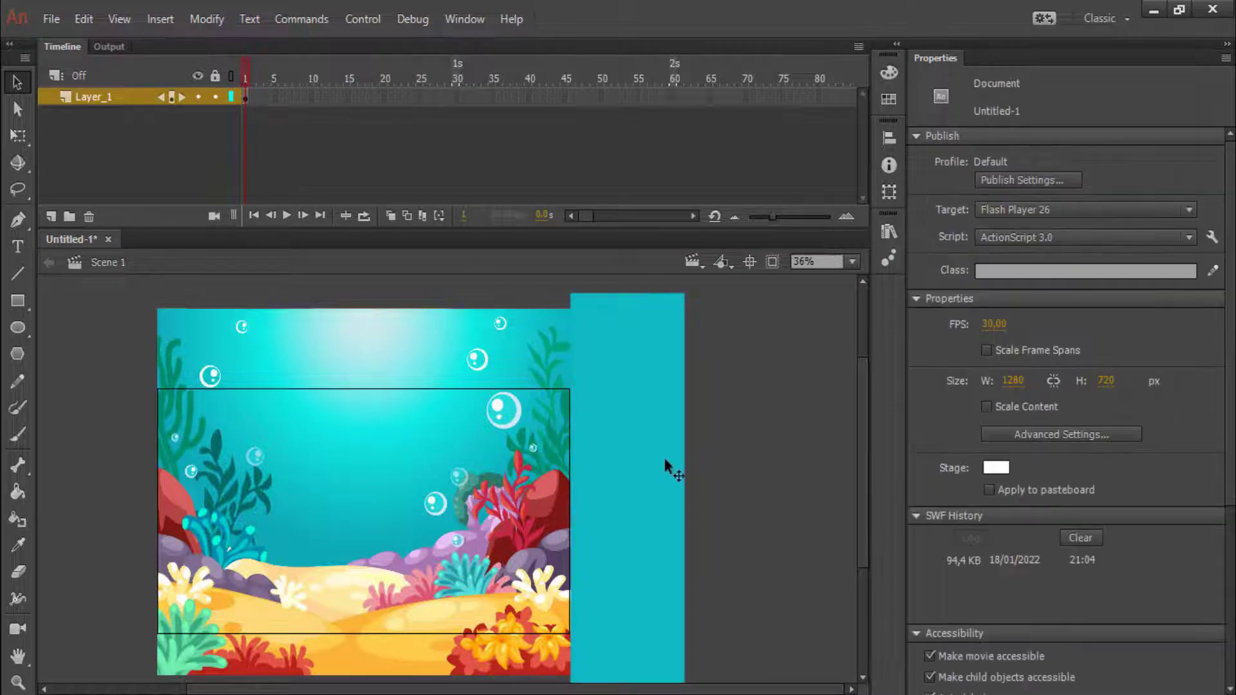
pyautogui.scroll(-3, 664, 458)
pyautogui.moveTo(604, 485); pyautogui.dragTo(699, 488)
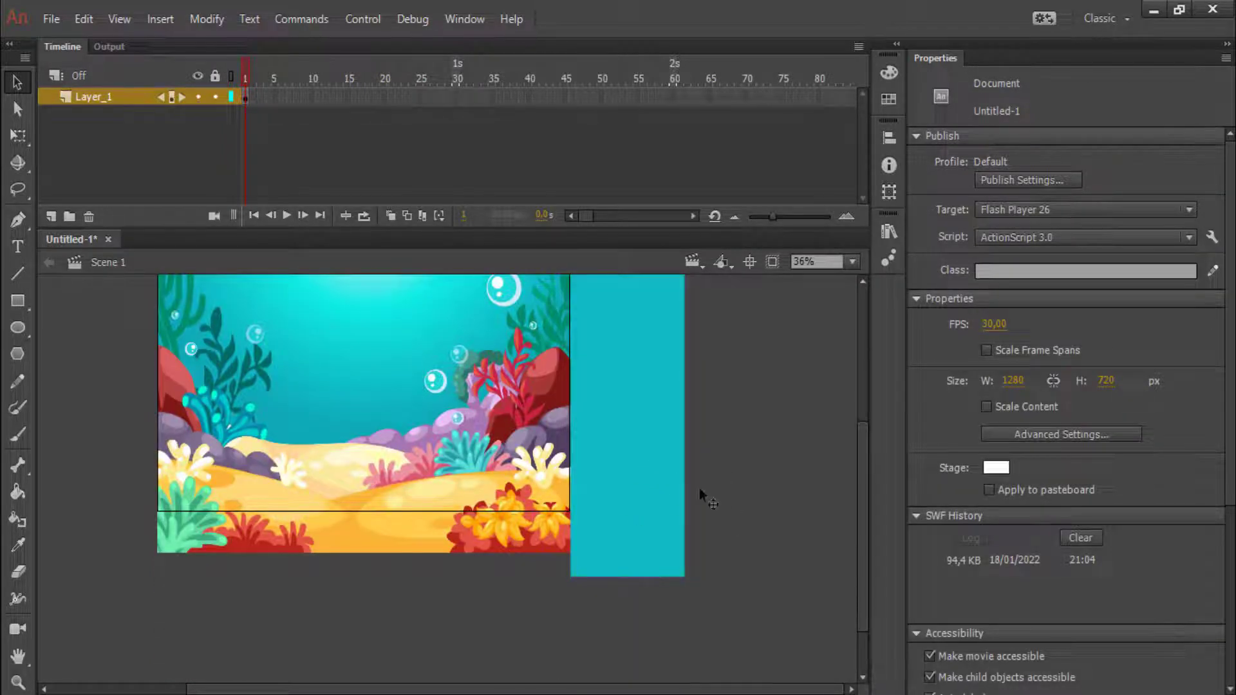
pyautogui.click(608, 486)
pyautogui.scroll(4, 573, 435)
pyautogui.scroll(-3, 629, 469)
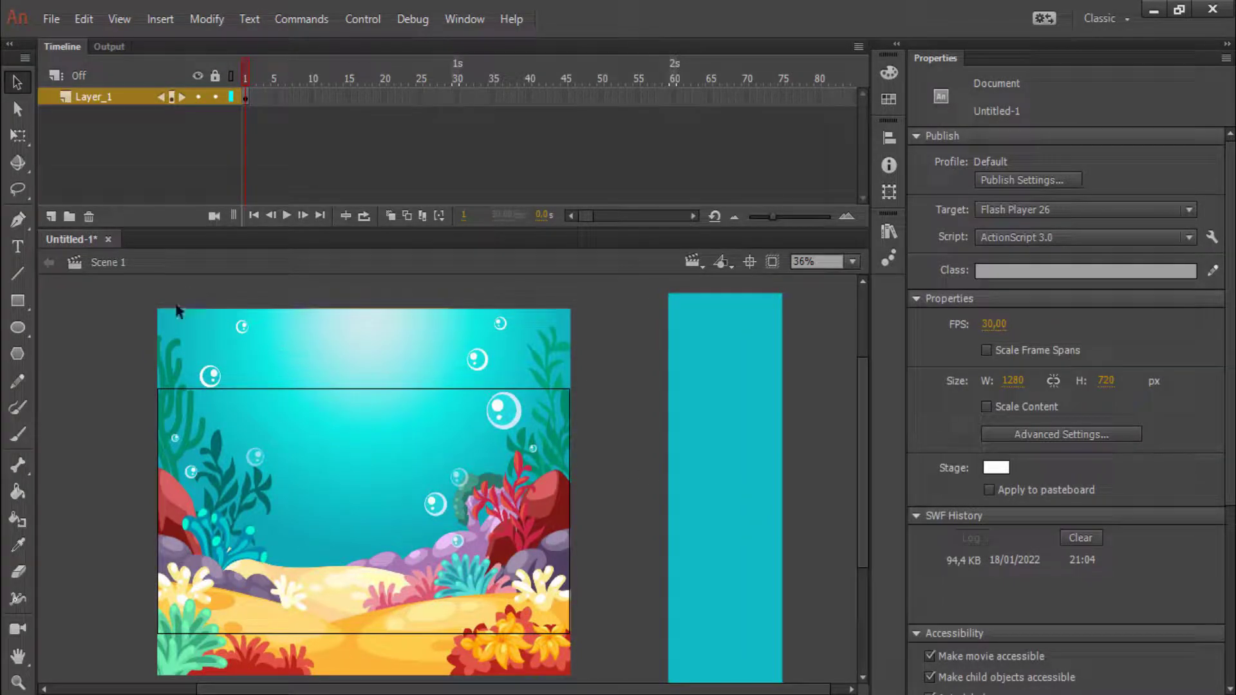
pyautogui.click(777, 425)
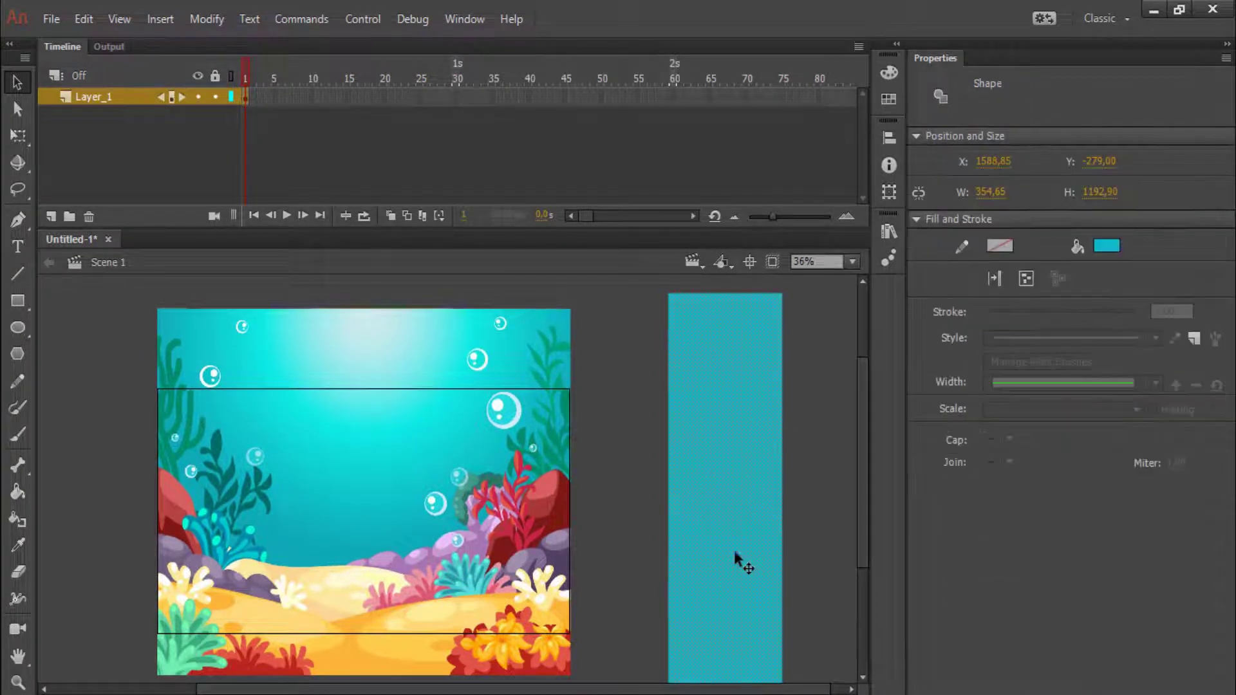
pyautogui.moveTo(738, 564)
pyautogui.mouseDown()
pyautogui.moveTo(647, 532)
pyautogui.moveTo(667, 520)
pyautogui.mouseUp()
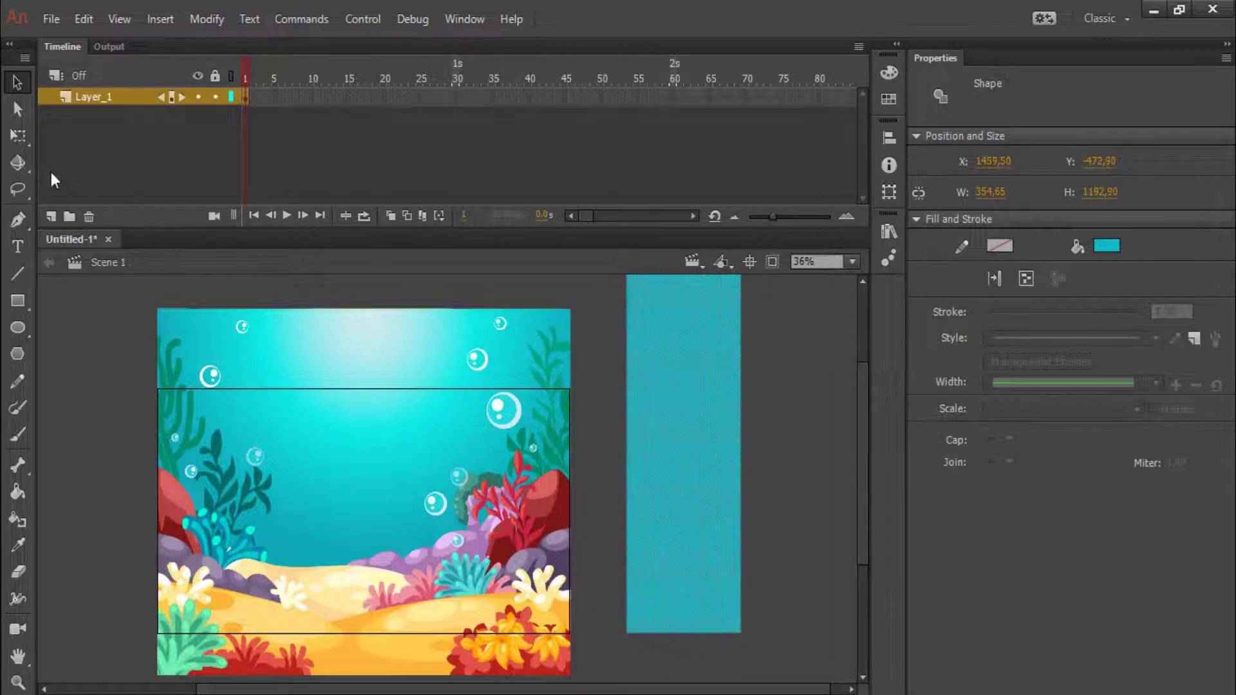
# - With Free Transform, squash the teal rectangle short and stretch it much wider
pyautogui.click(18, 140)
pyautogui.moveTo(684, 632); pyautogui.dragTo(686, 463)
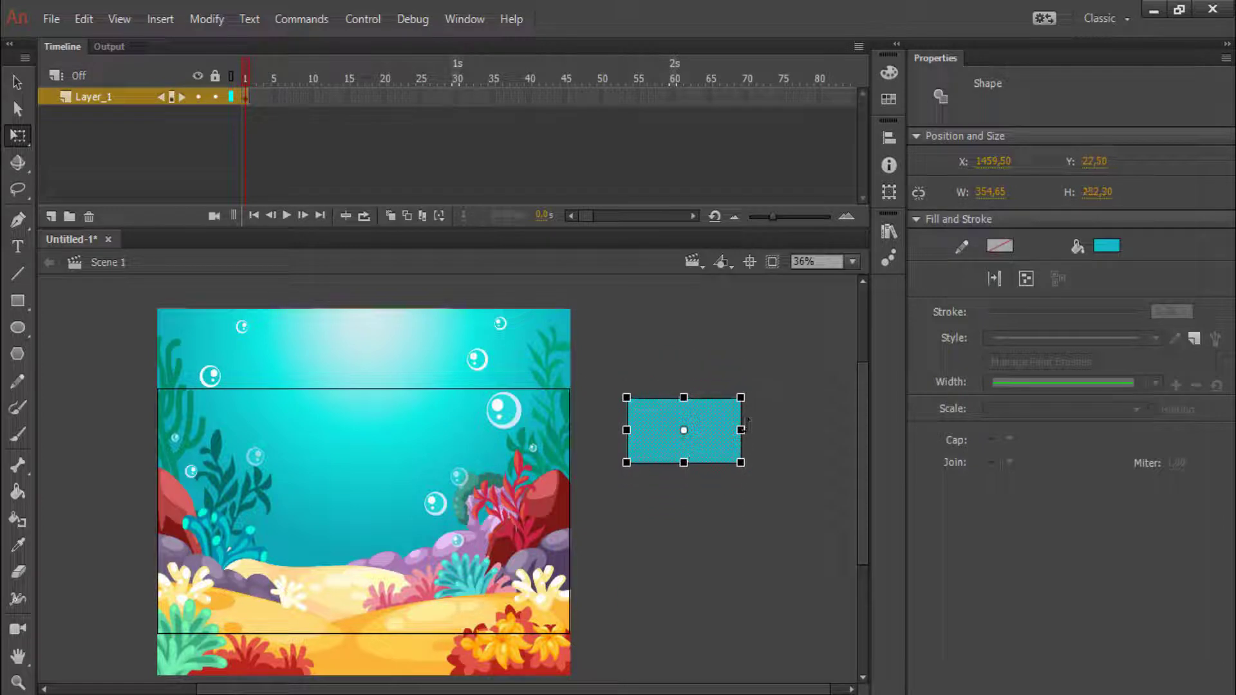
pyautogui.moveTo(741, 430); pyautogui.dragTo(1039, 430)
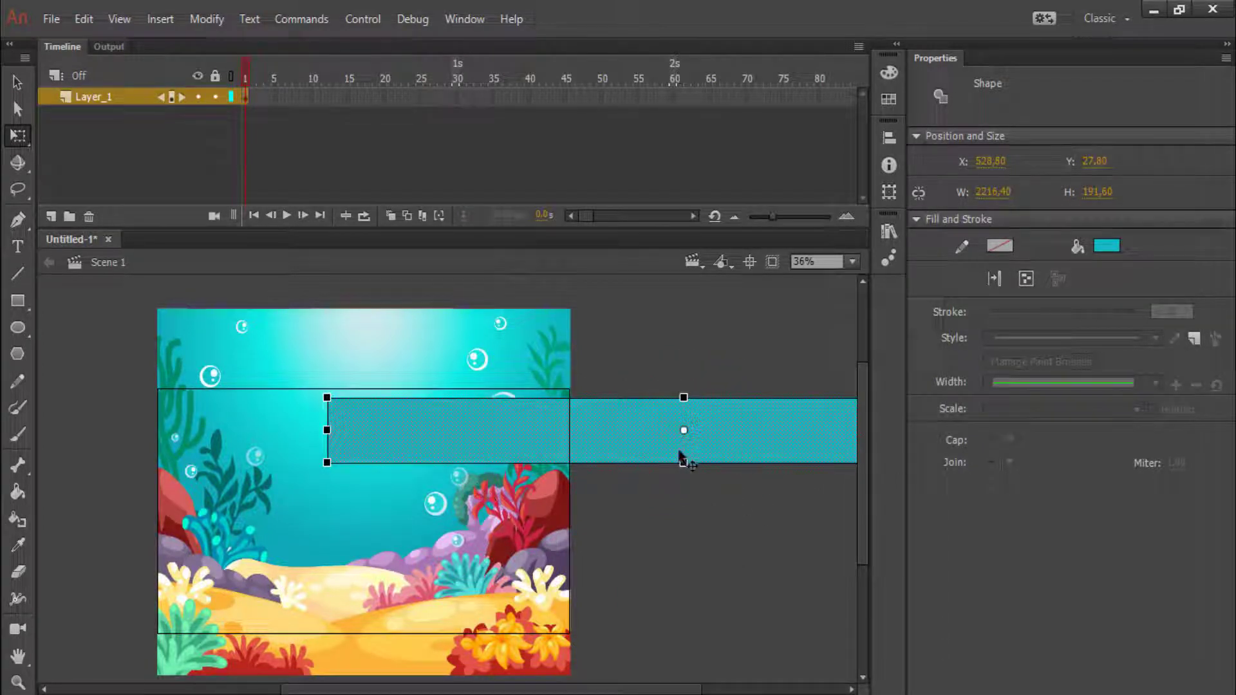
# - Move the wide teal bar up above the stage
pyautogui.moveTo(766, 437)
pyautogui.mouseDown()
pyautogui.moveTo(501, 356)
pyautogui.moveTo(589, 547)
pyautogui.moveTo(518, 362)
pyautogui.moveTo(588, 574)
pyautogui.moveTo(591, 529)
pyautogui.mouseUp()
pyautogui.moveTo(705, 578)
pyautogui.mouseDown()
pyautogui.moveTo(511, 409)
pyautogui.moveTo(538, 330)
pyautogui.moveTo(546, 346)
pyautogui.mouseUp()
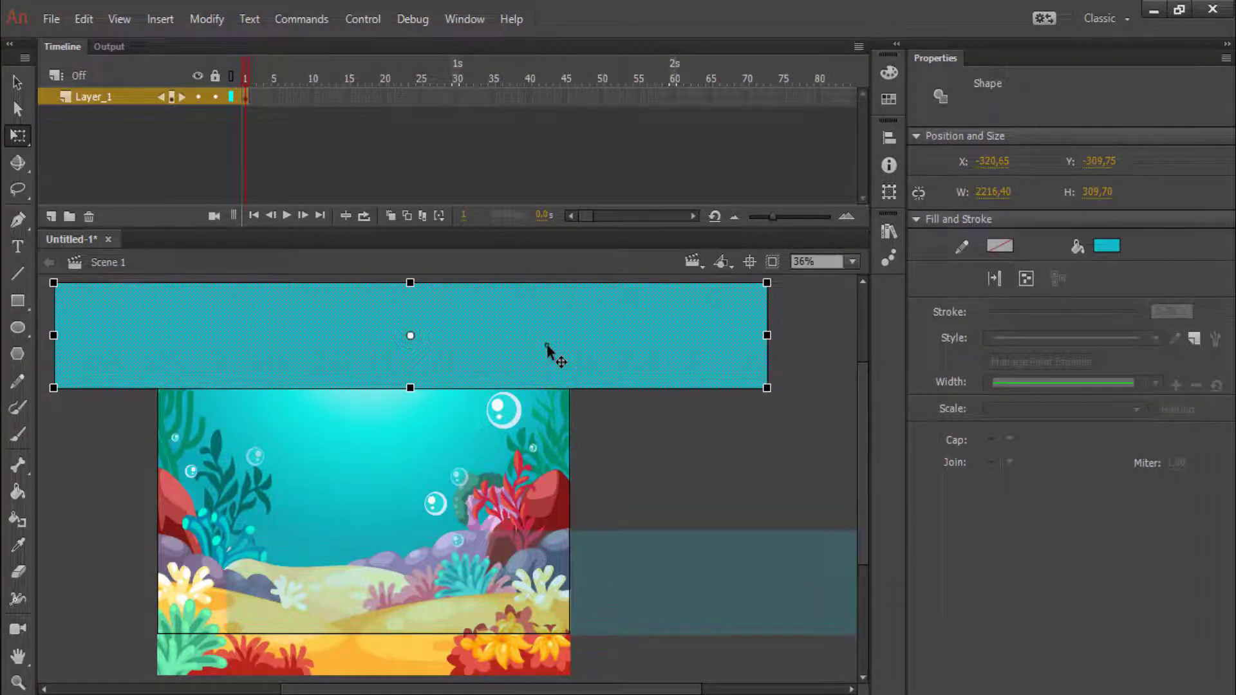
pyautogui.click(639, 477)
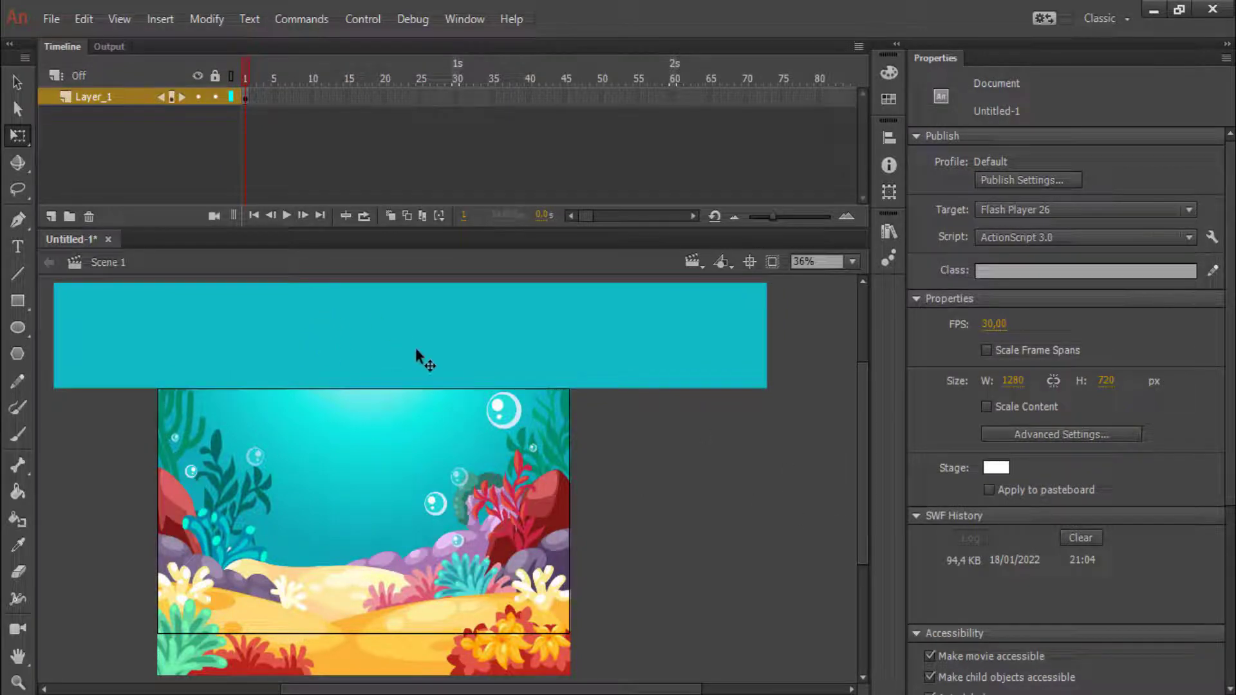
pyautogui.moveTo(419, 351); pyautogui.dragTo(413, 309)
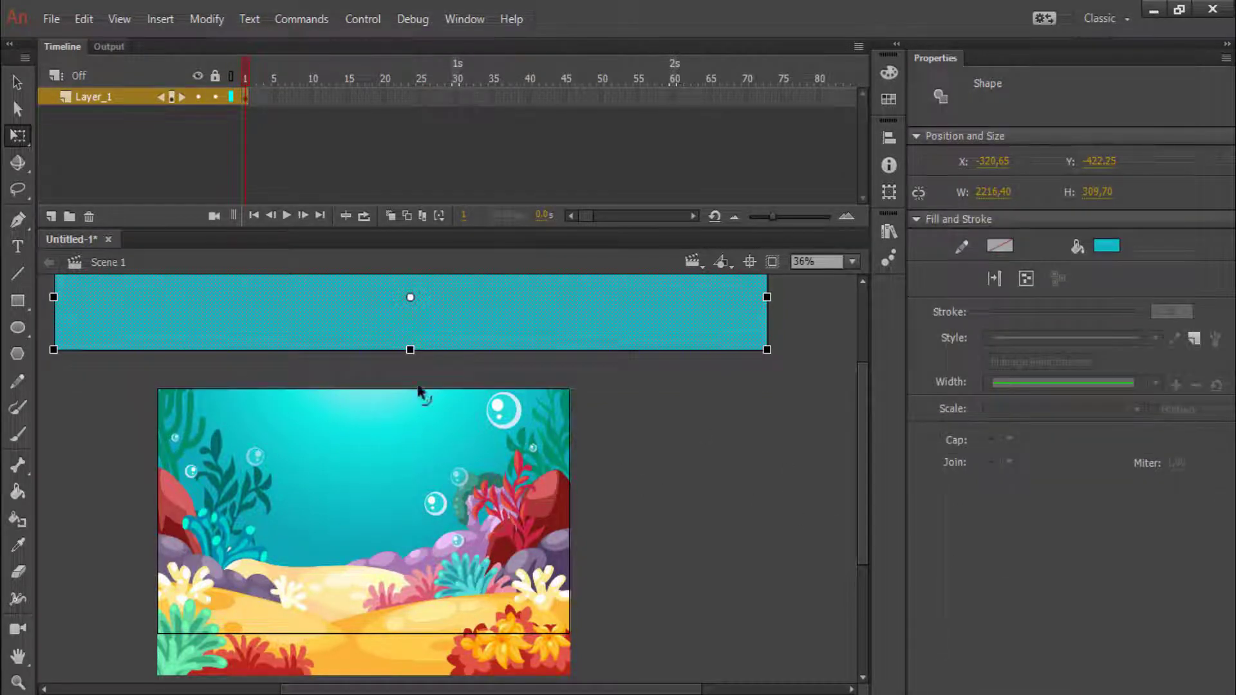
pyautogui.scroll(-3, 552, 438)
pyautogui.scroll(3, 554, 440)
pyautogui.moveTo(354, 287); pyautogui.dragTo(376, 318)
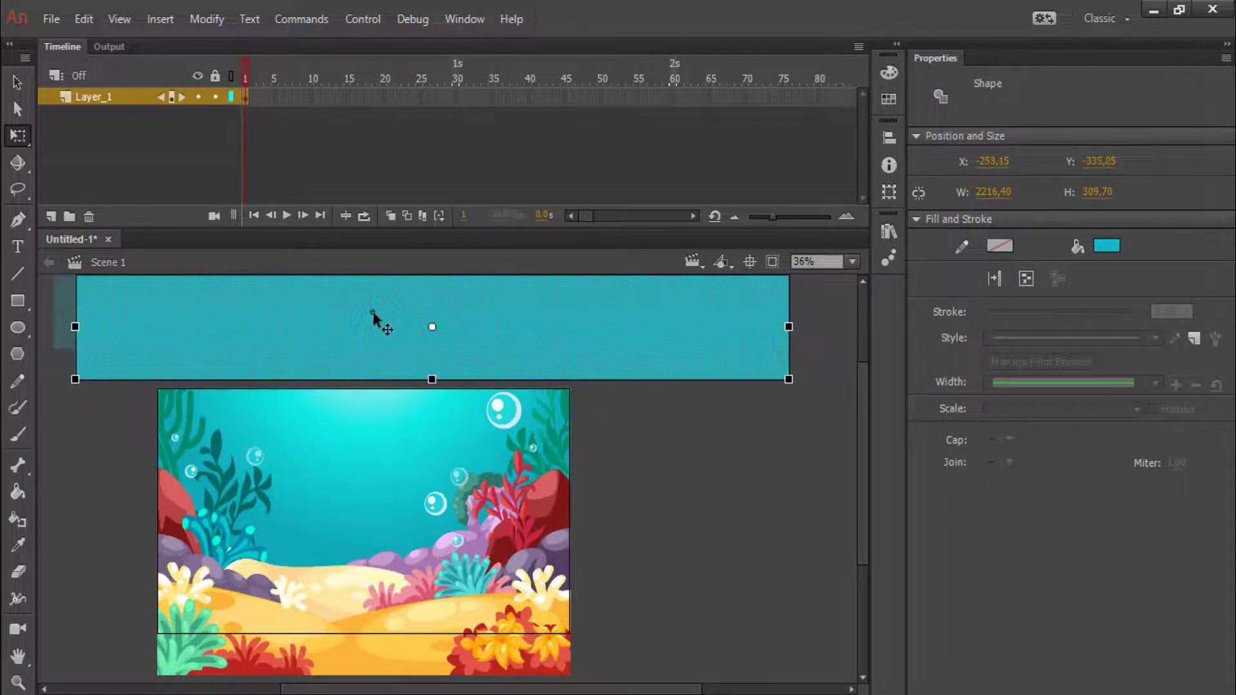
pyautogui.moveTo(863, 454); pyautogui.dragTo(863, 461)
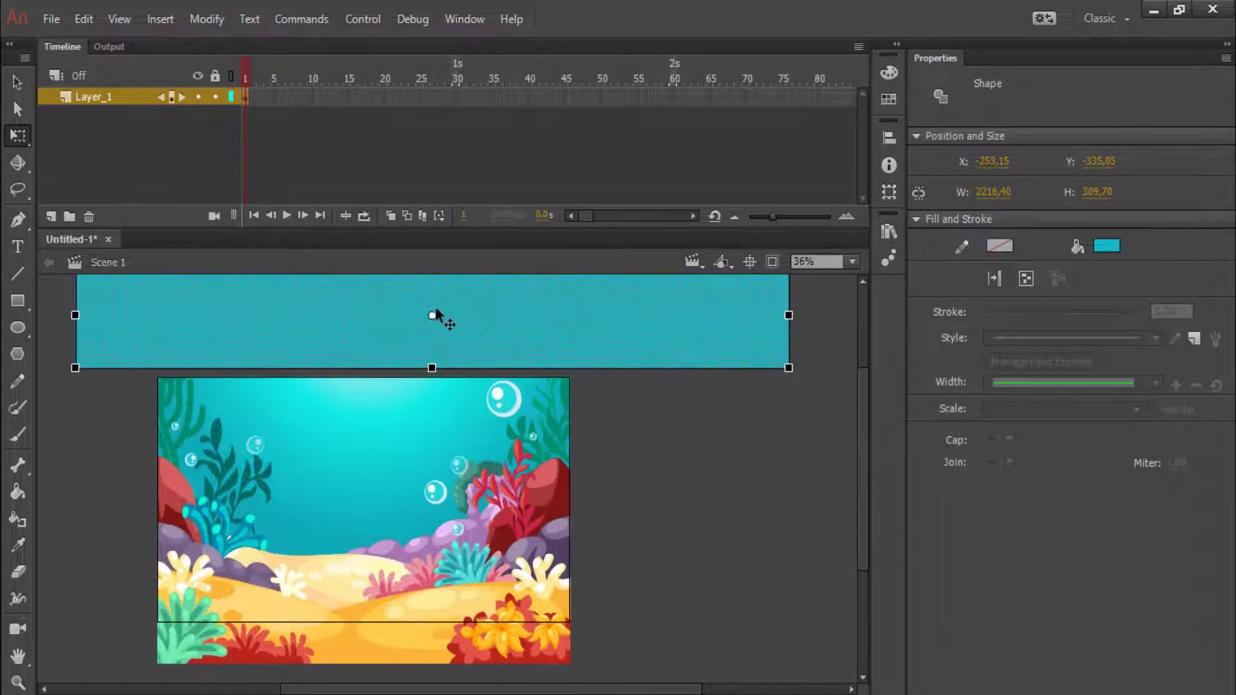
# - Move the roughly 2216×310 teal bar down below the stage
pyautogui.moveTo(399, 280)
pyautogui.mouseDown()
pyautogui.moveTo(406, 566)
pyautogui.moveTo(387, 663)
pyautogui.moveTo(380, 639)
pyautogui.mouseUp()
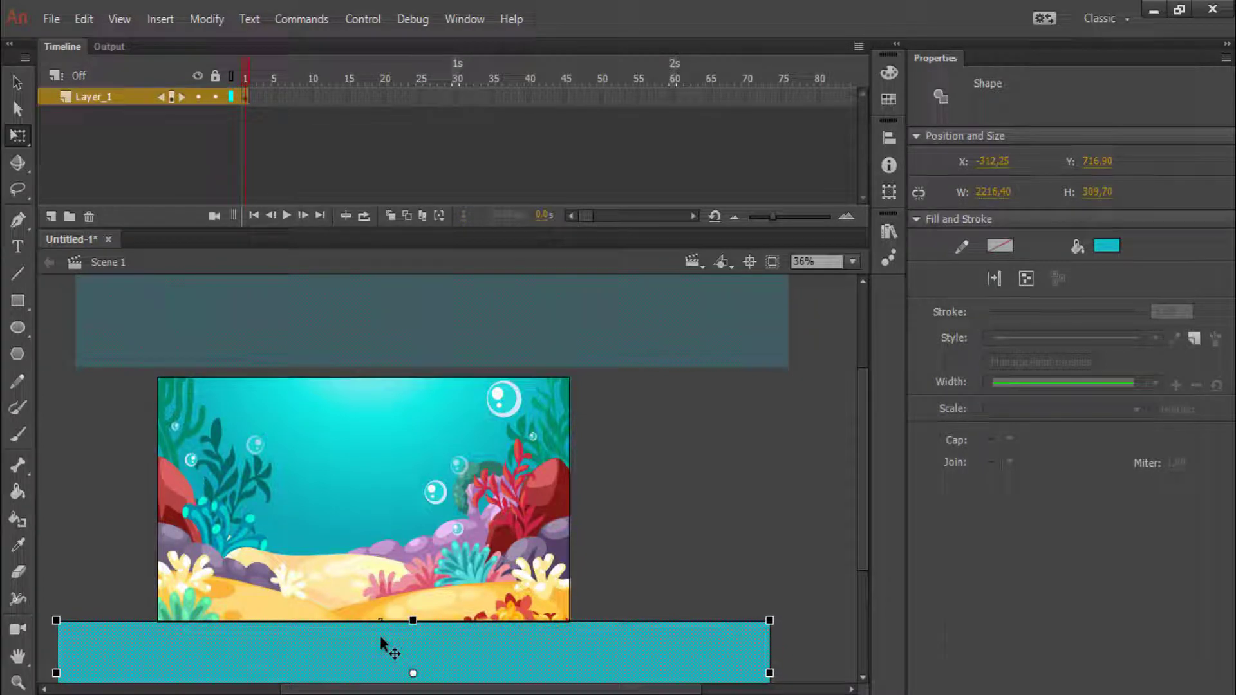
pyautogui.click(688, 552)
pyautogui.scroll(-3, 684, 557)
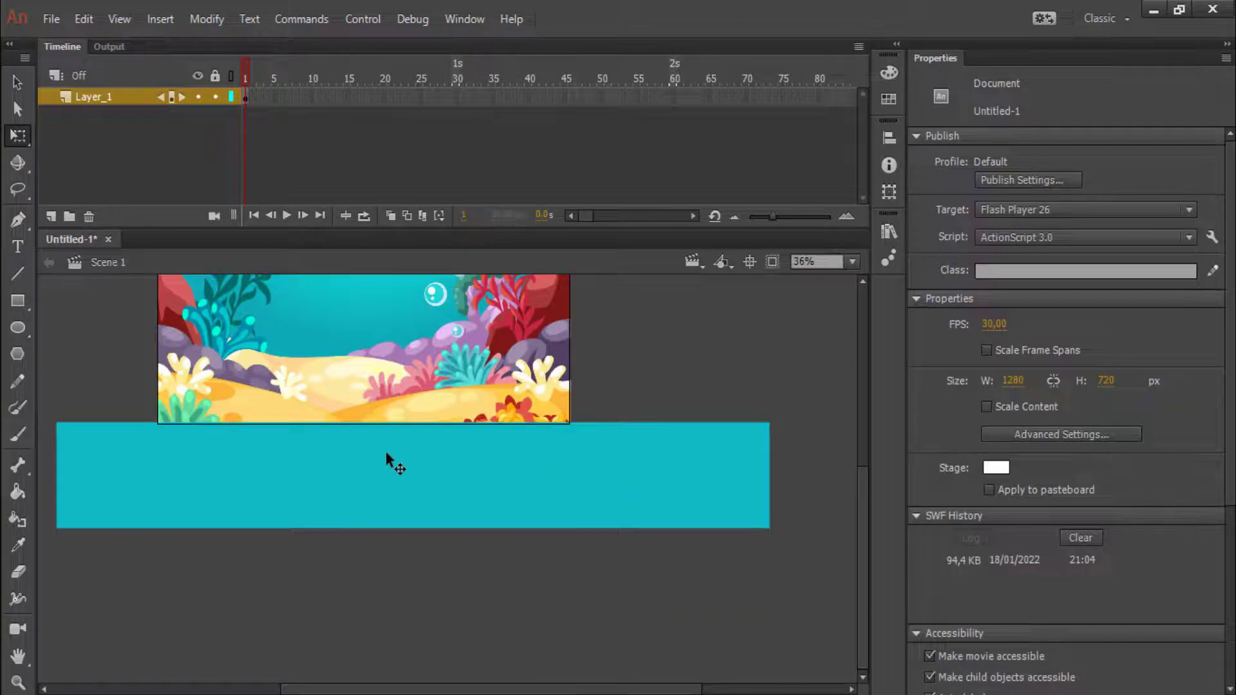
pyautogui.moveTo(388, 453); pyautogui.dragTo(396, 569)
pyautogui.scroll(2, 582, 545)
pyautogui.click(582, 545)
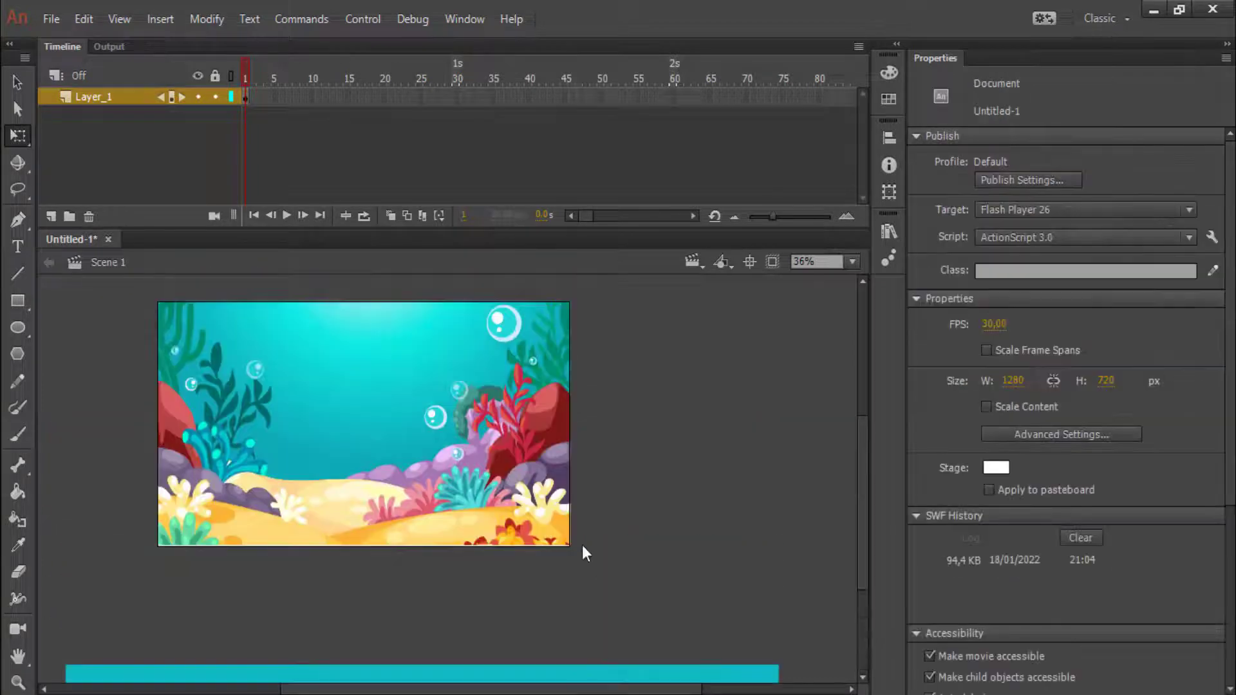
pyautogui.press('z')
pyautogui.moveTo(146, 298)
pyautogui.mouseDown()
pyautogui.moveTo(540, 581)
pyautogui.moveTo(600, 583)
pyautogui.mouseUp()
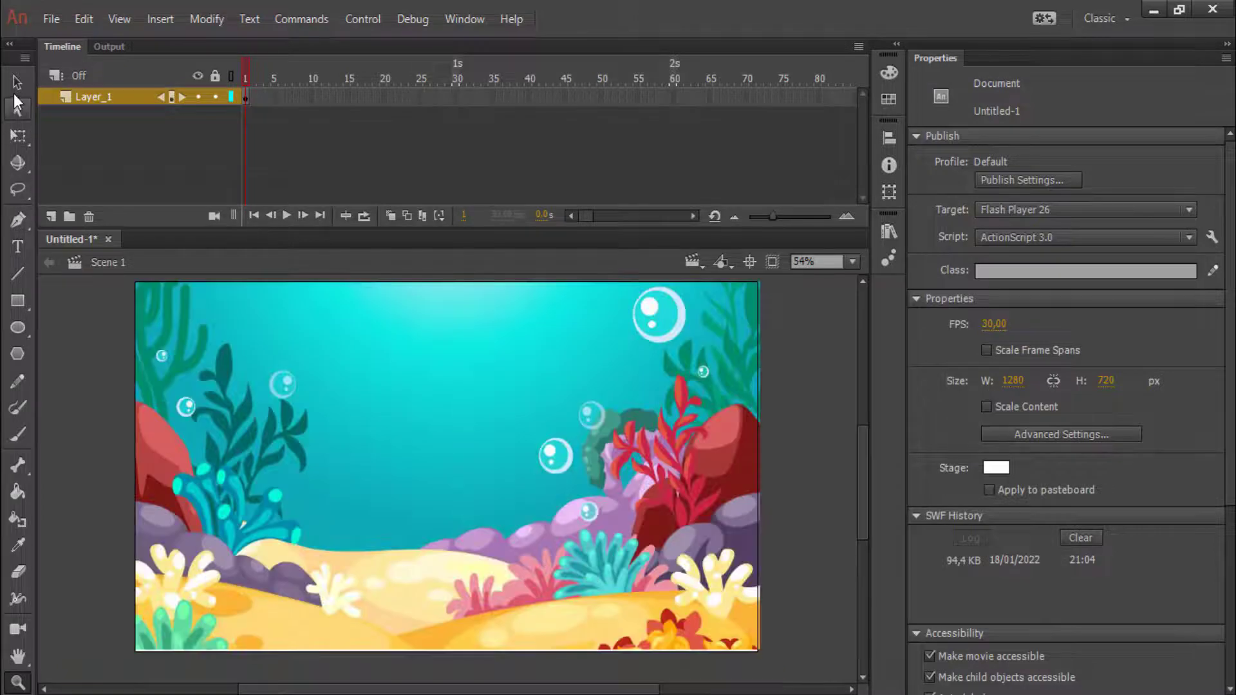
# - Set the underwater background's width to 1280 and height to 720 in Properties
pyautogui.click(18, 83)
pyautogui.click(403, 415)
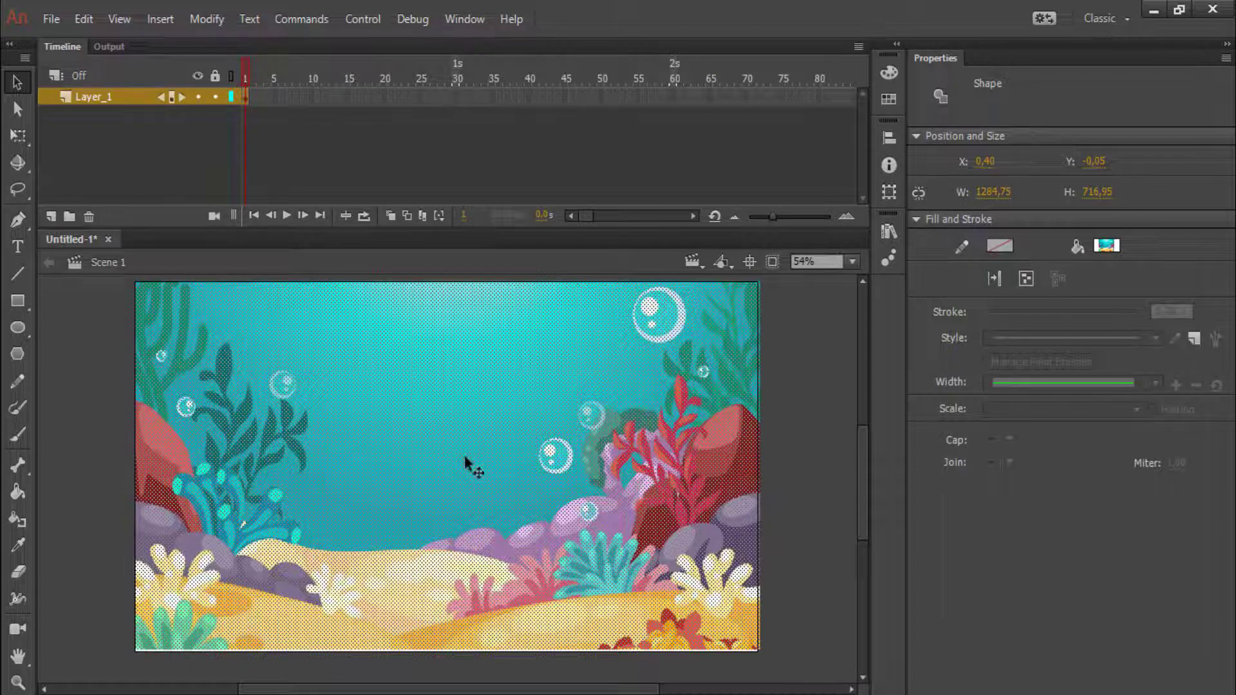
pyautogui.click(991, 193)
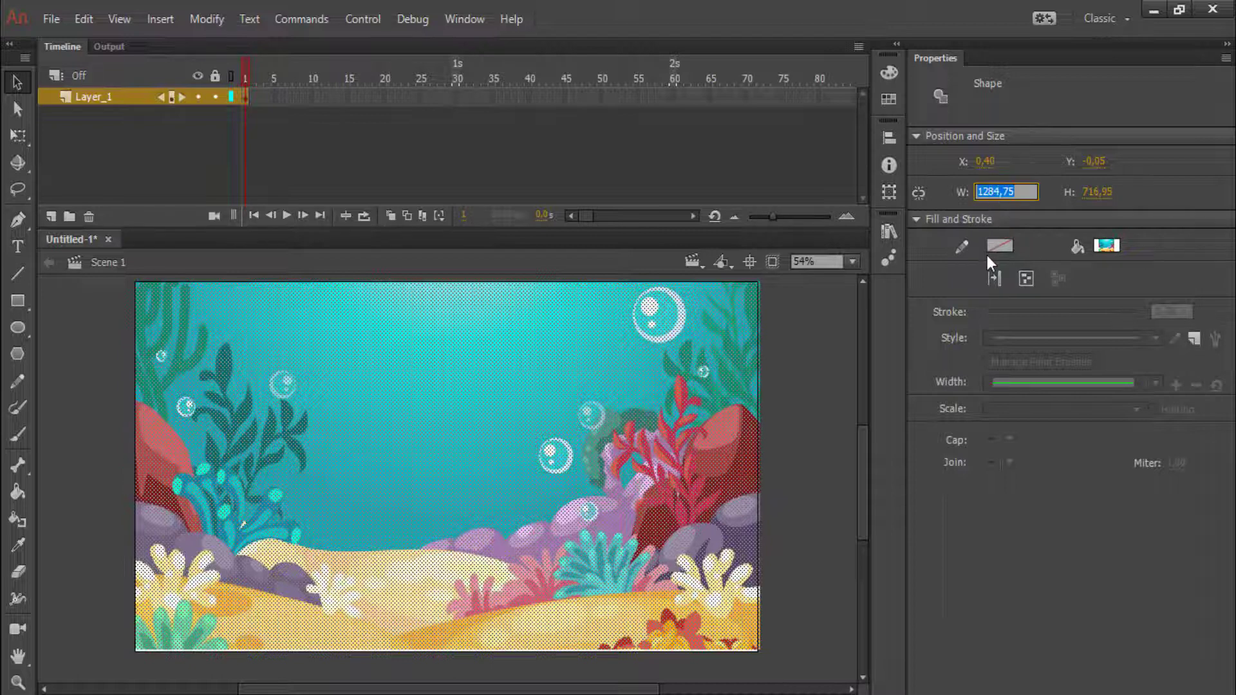
pyautogui.write('1280')
pyautogui.click(1098, 192)
pyautogui.write('72')
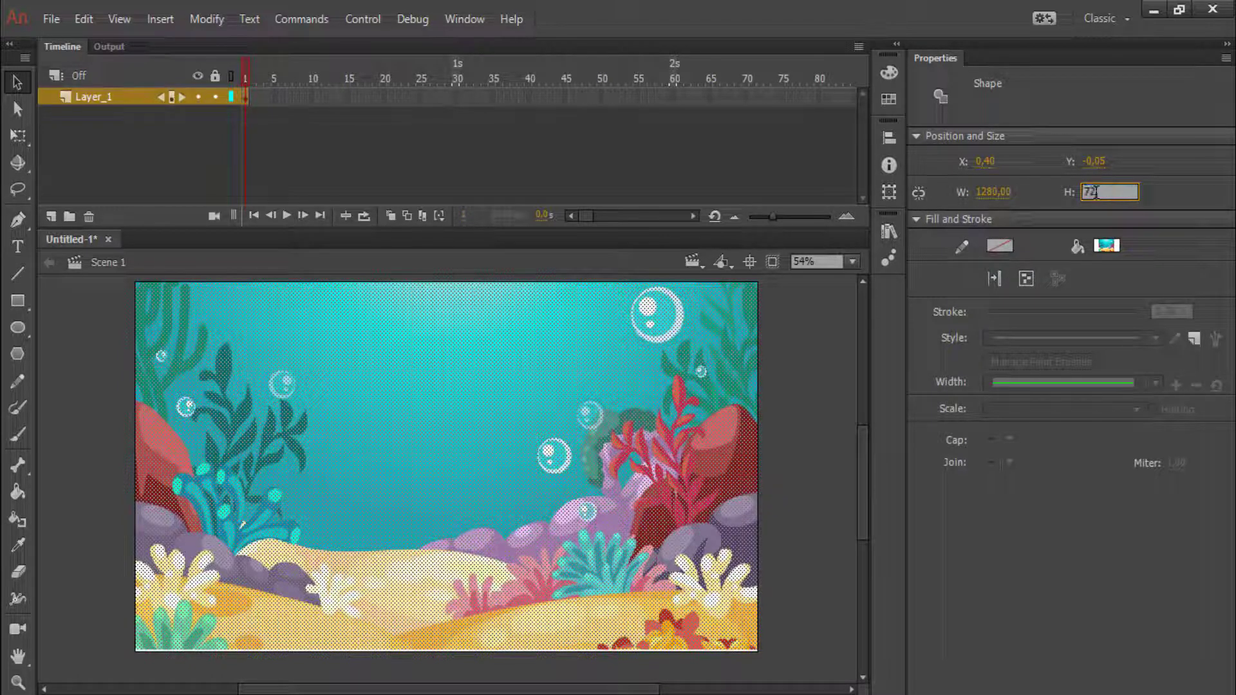
pyautogui.write('0')
pyautogui.press('Return')
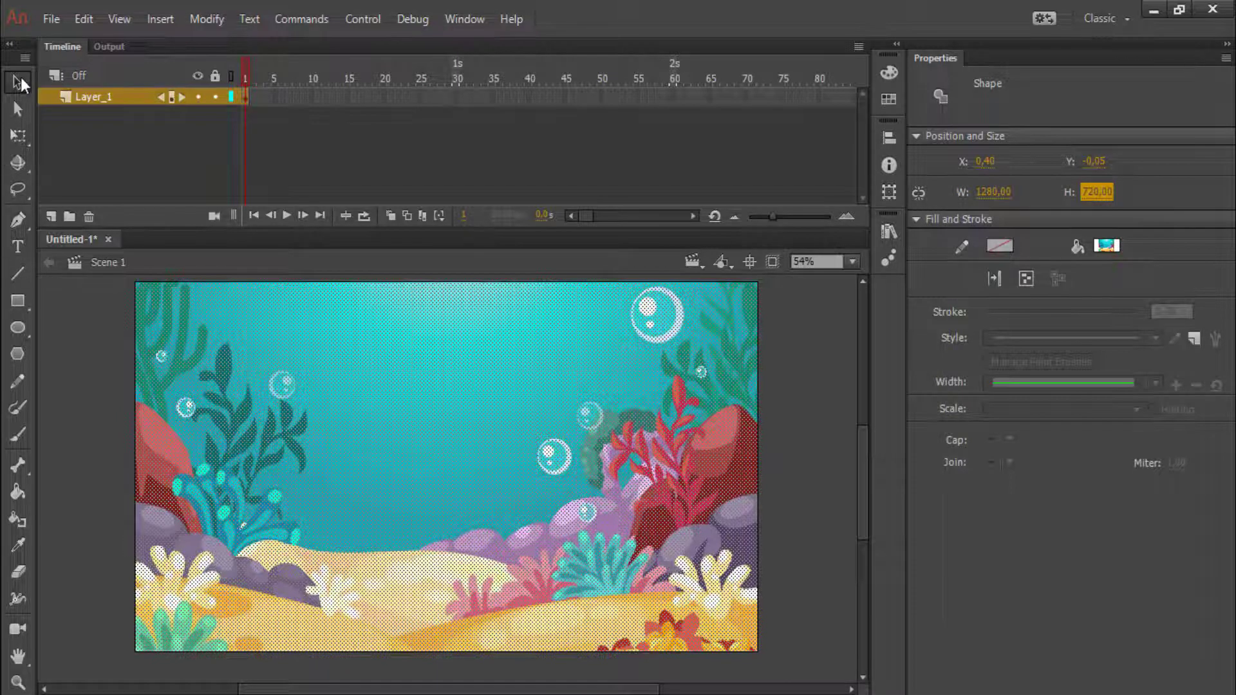
pyautogui.click(74, 297)
pyautogui.click(330, 461)
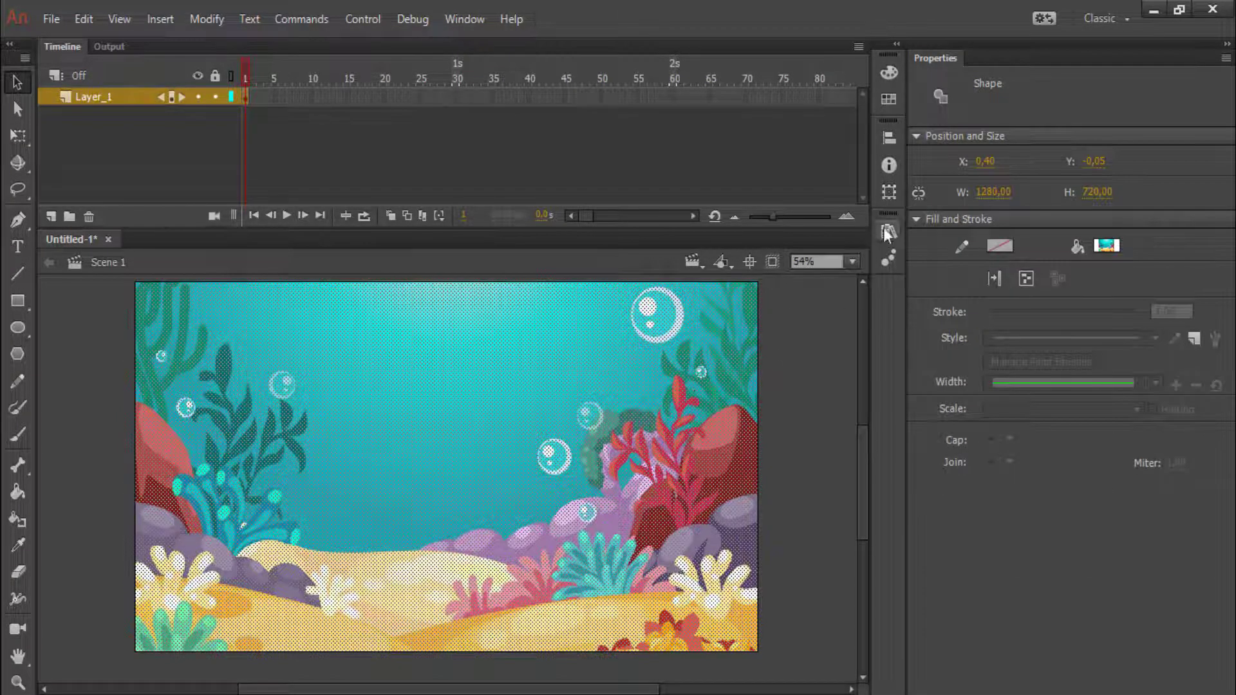
# - Align the background horizontally and vertically to the stage, placing it at X 0, Y 0
pyautogui.click(891, 145)
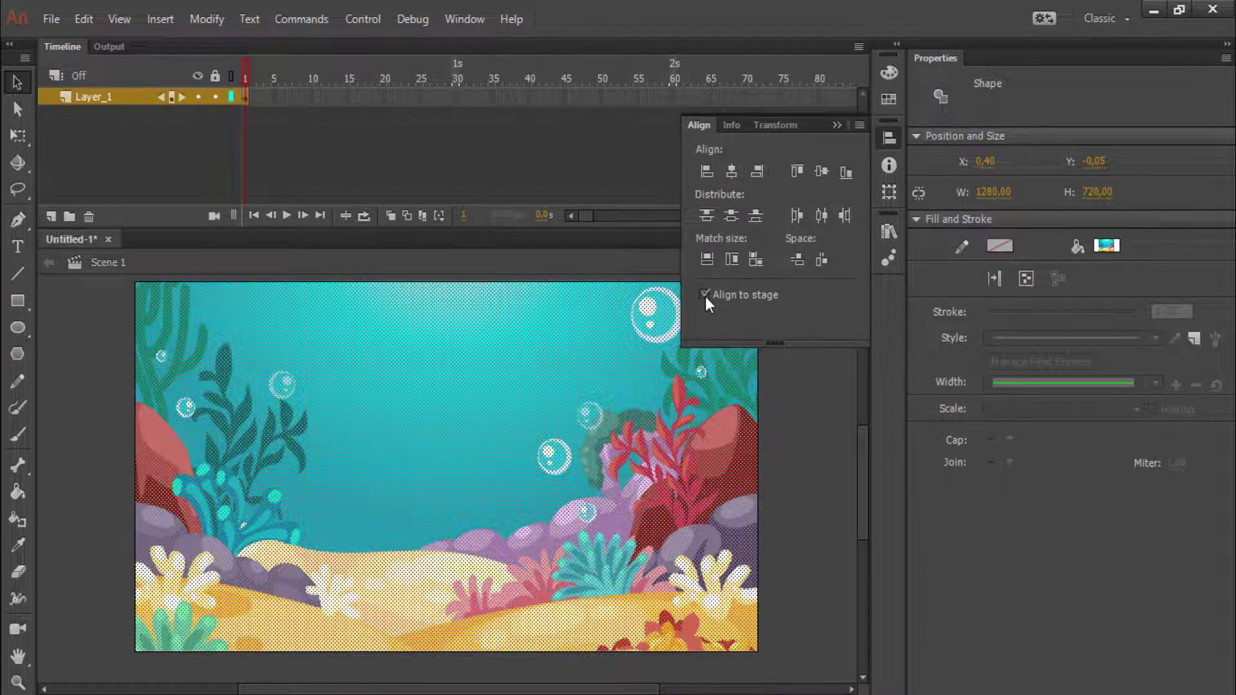
pyautogui.click(735, 171)
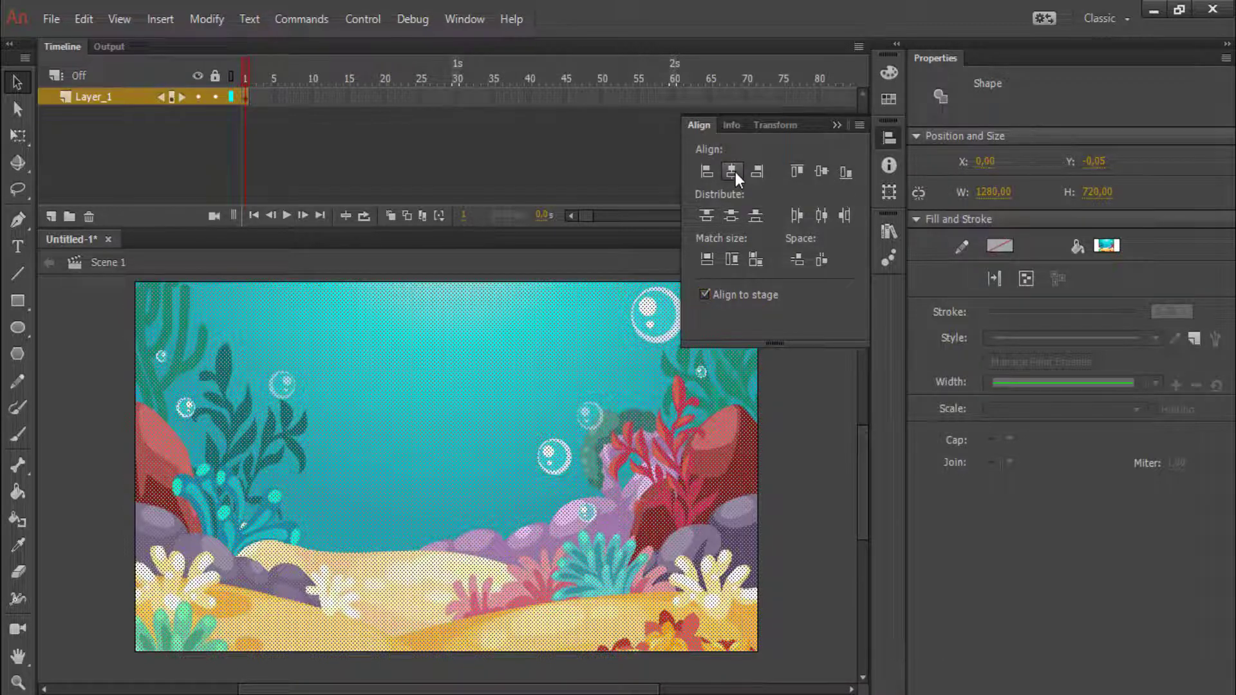
pyautogui.click(732, 219)
pyautogui.click(834, 500)
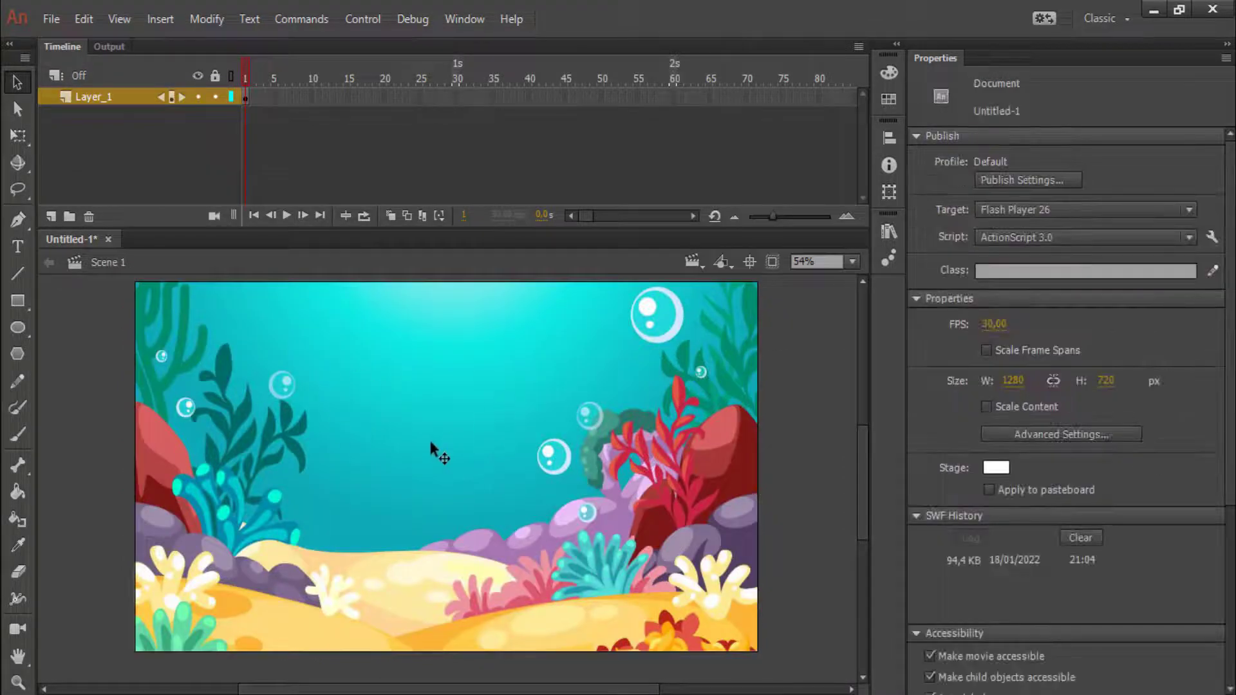
pyautogui.press('z')
pyautogui.keyDown('alt'); pyautogui.click(297, 432); pyautogui.keyUp('alt')
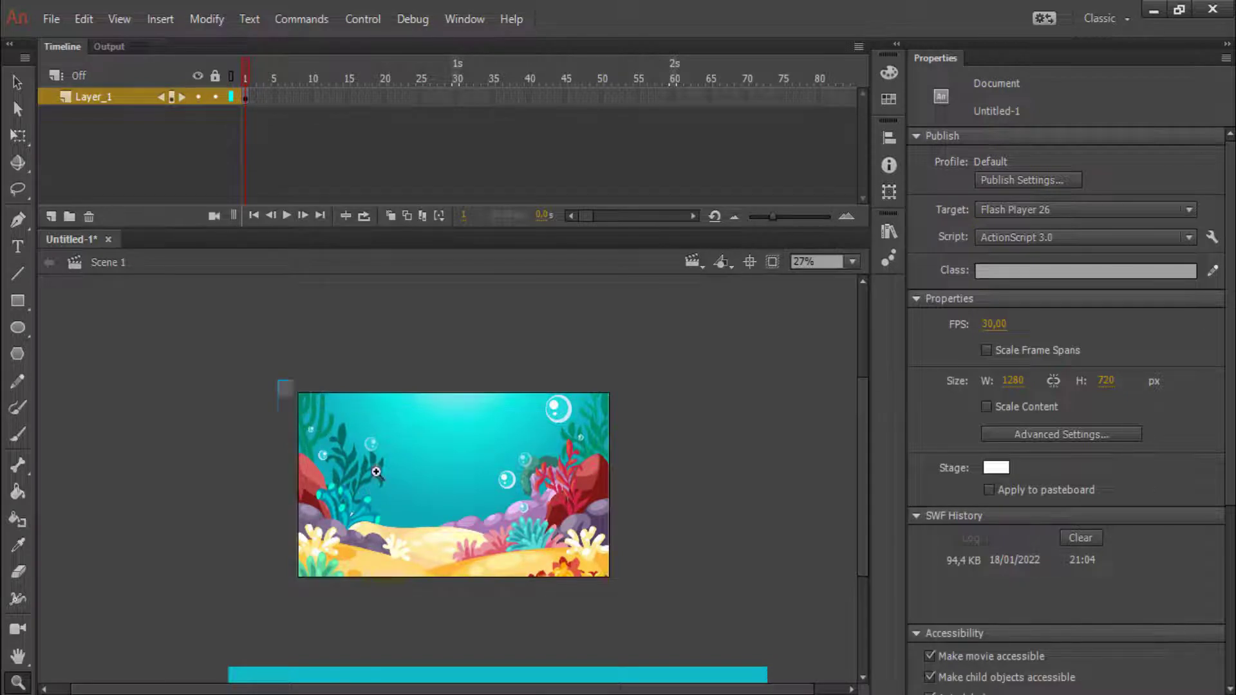
# - Select the teal bar below the stage and press Delete on it
pyautogui.moveTo(279, 381); pyautogui.dragTo(634, 600)
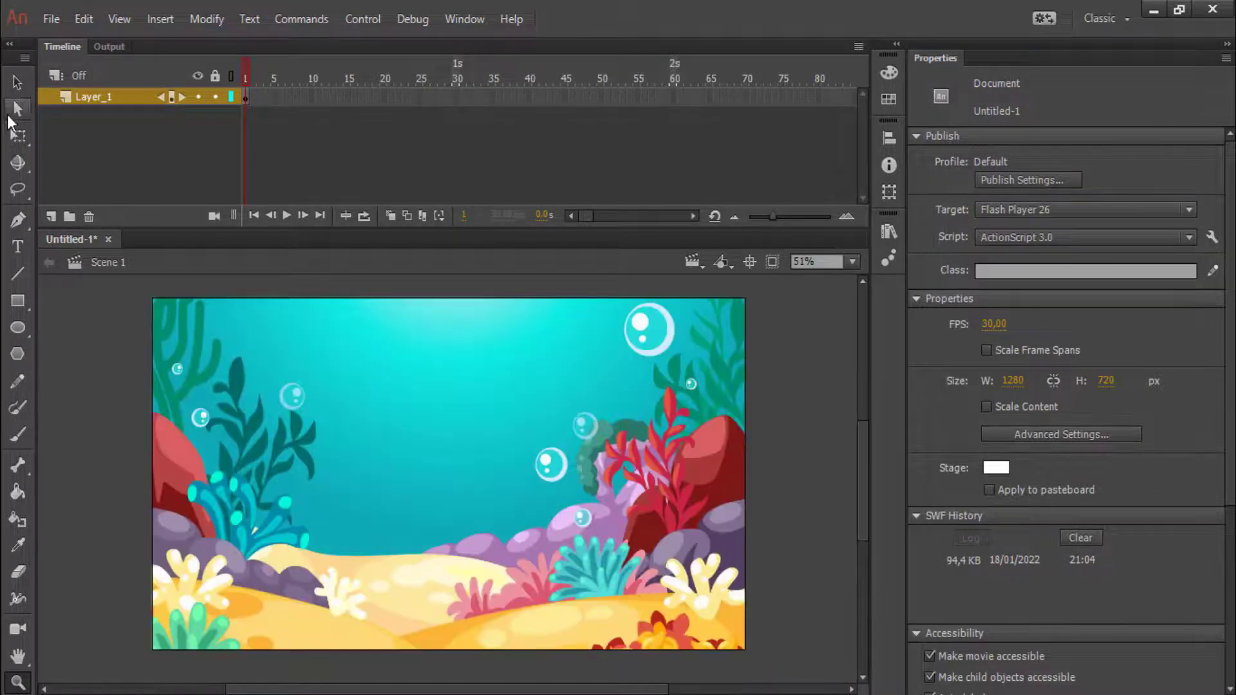
pyautogui.click(18, 83)
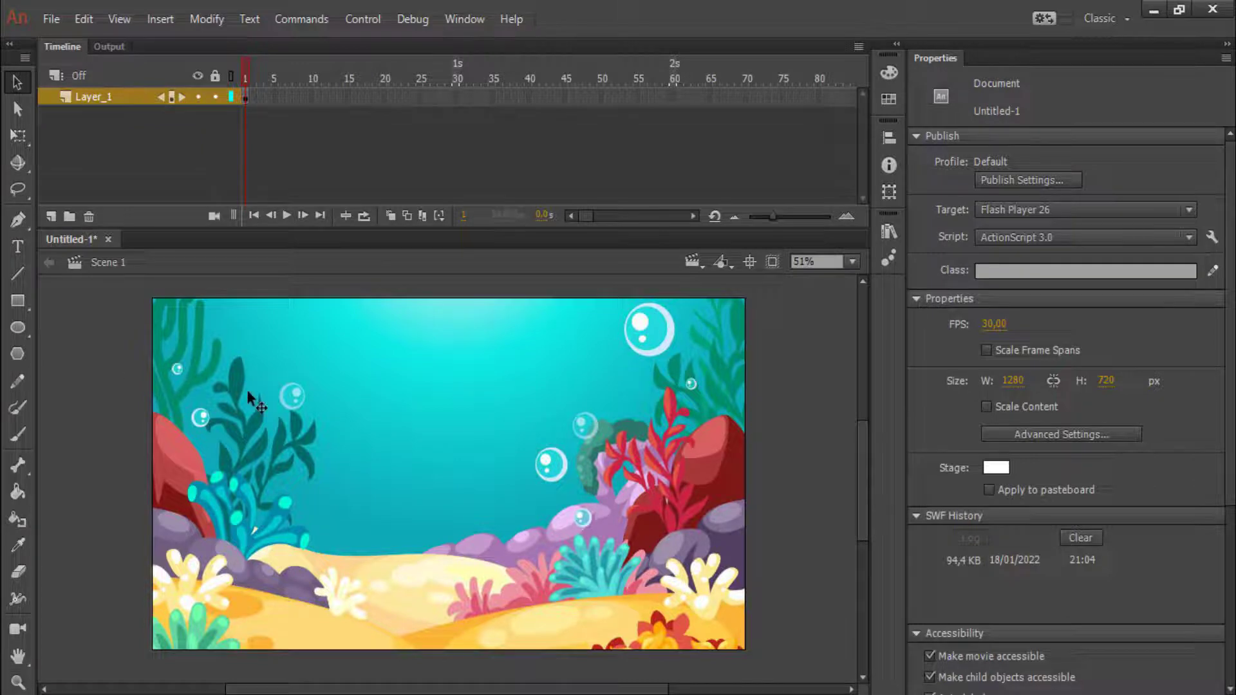
pyautogui.scroll(-5, 258, 418)
pyautogui.moveTo(337, 601); pyautogui.dragTo(345, 547)
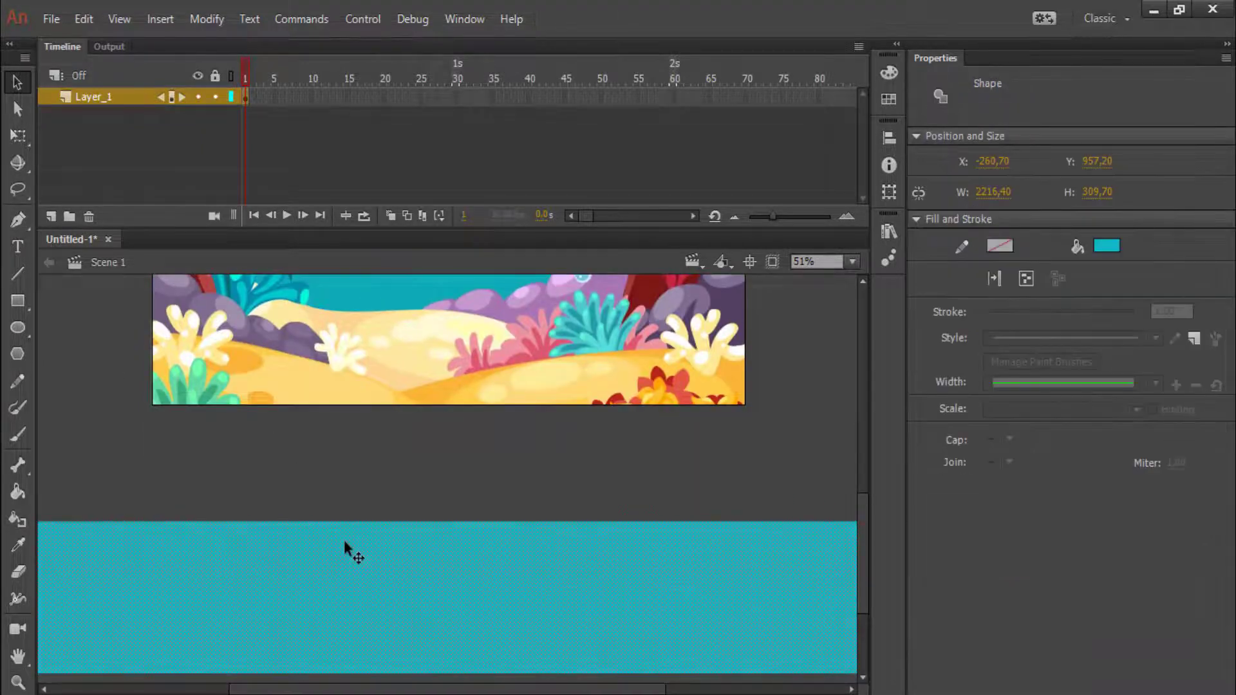
pyautogui.press('Delete')
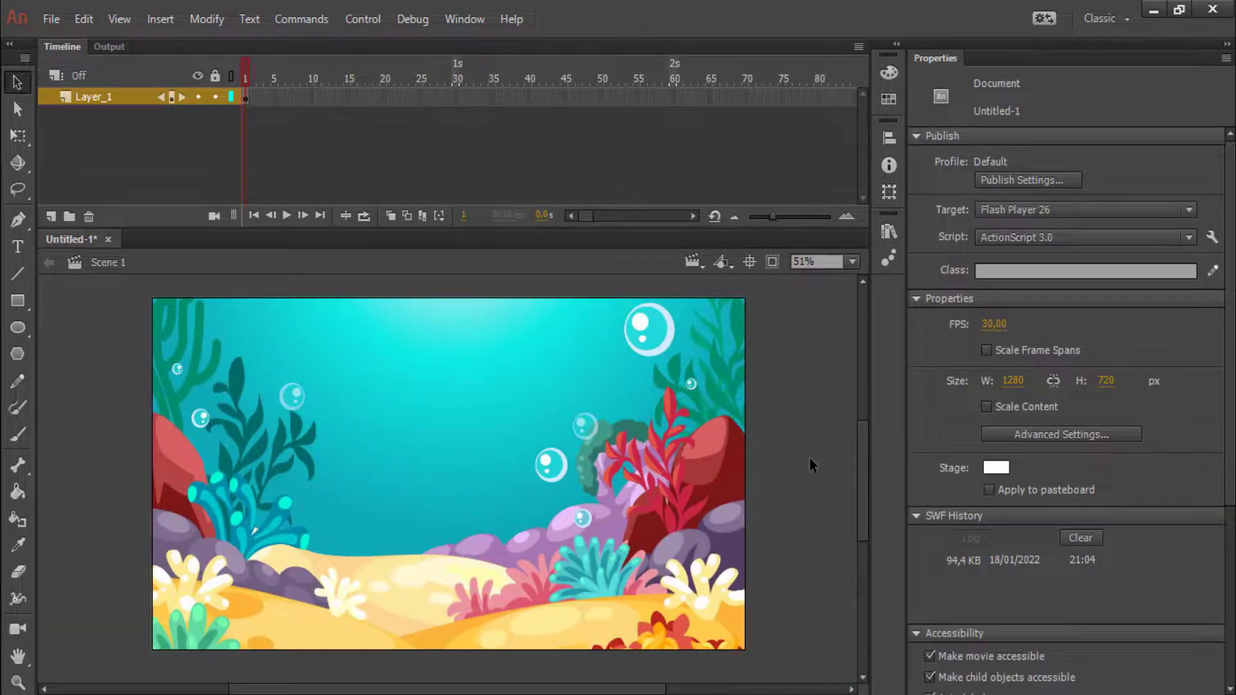